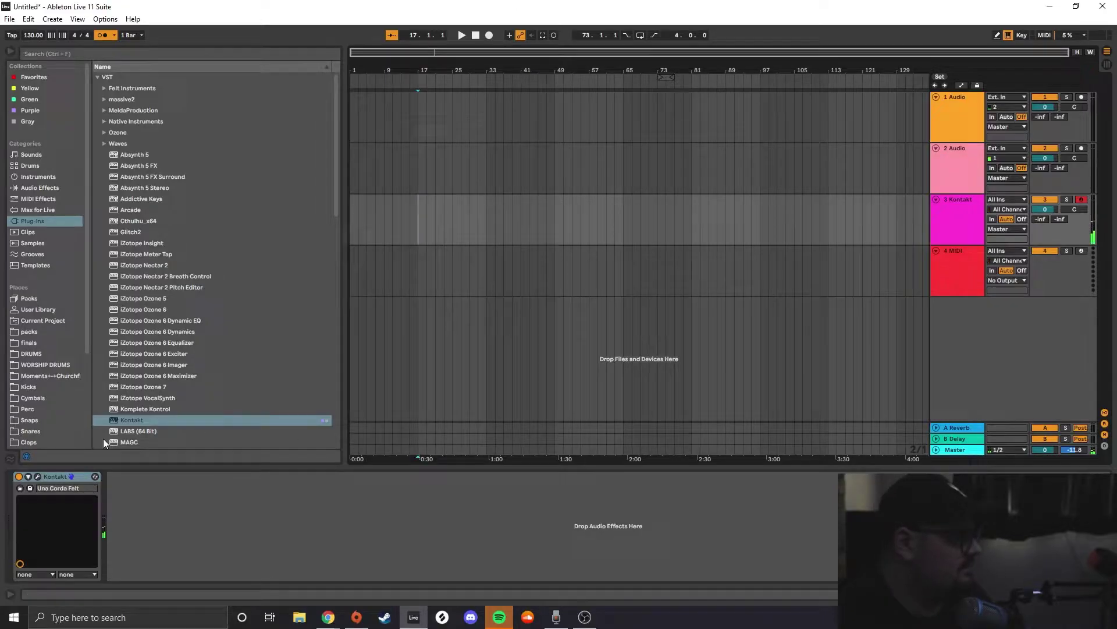
Open Una Corda's Workbench in Kontakt and switch on the Ambience and Pianist noises
{"action": "left_click", "coordinate": [38, 476]}
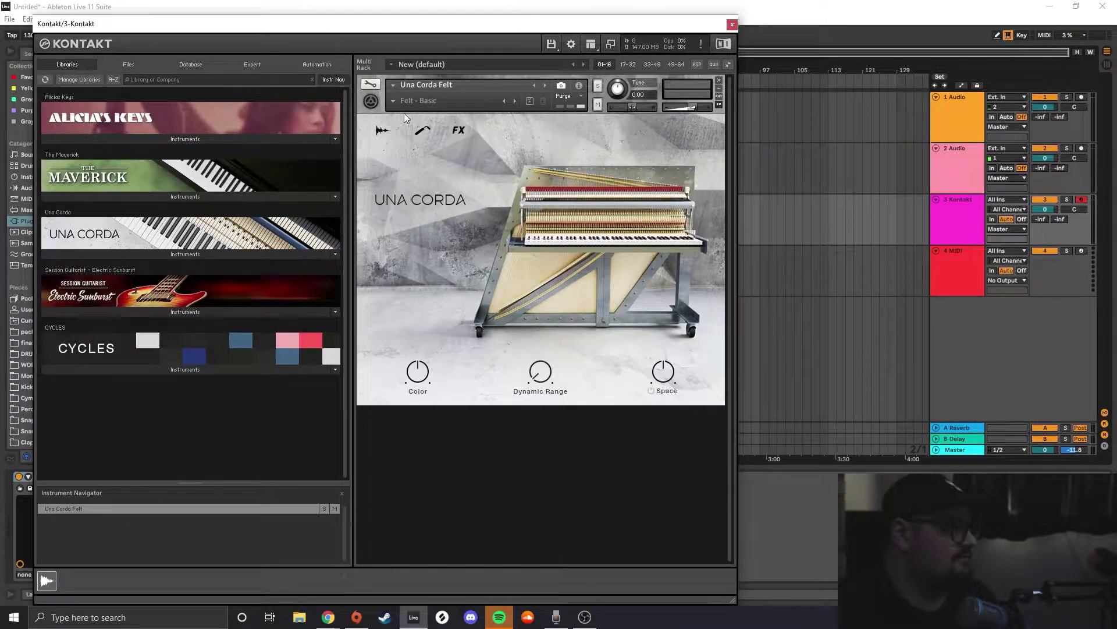
{"action": "left_click", "coordinate": [382, 130]}
{"action": "left_click", "coordinate": [500, 252]}
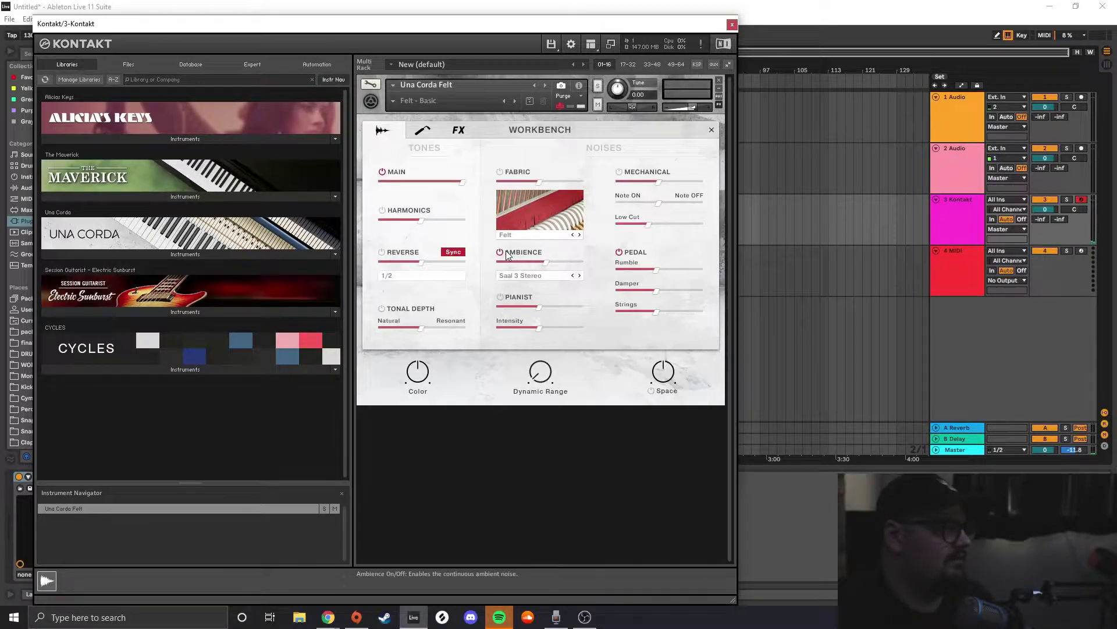
{"action": "left_click", "coordinate": [501, 298]}
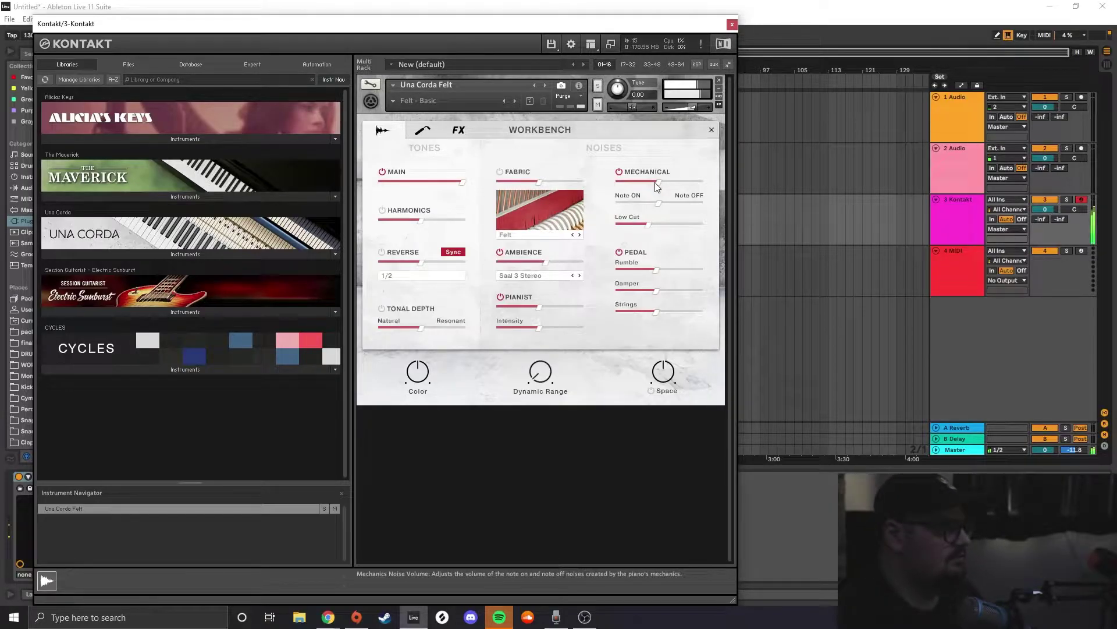
Raise the Mechanical, Ambience and Pianist noise levels, then close the Kontakt window
{"action": "left_click_drag", "start_coordinate": [653, 185], "coordinate": [673, 195]}
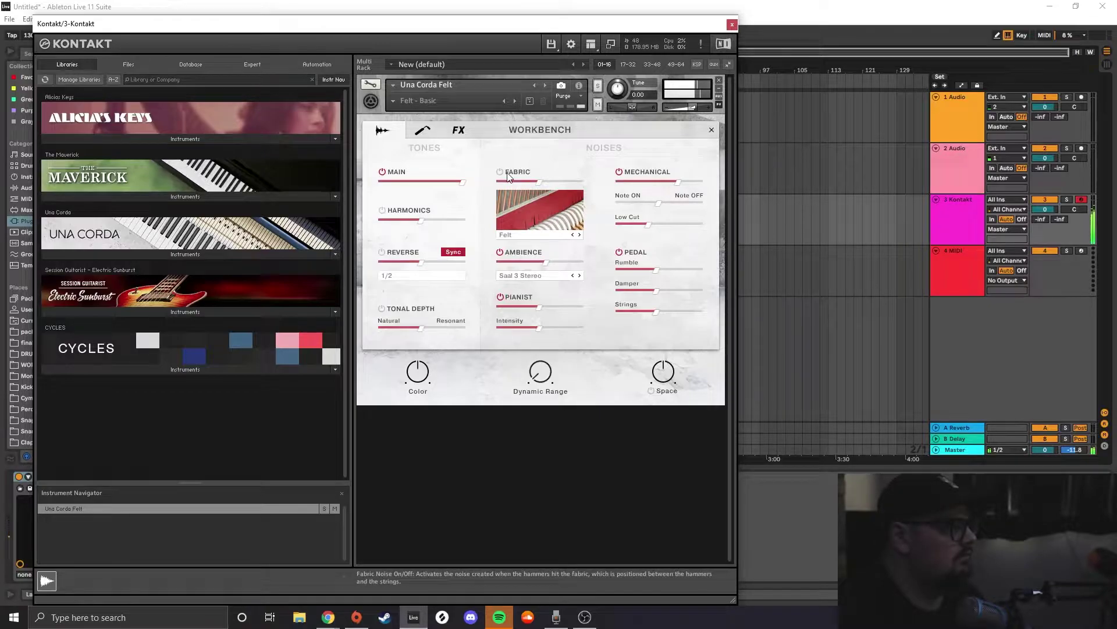
{"action": "left_click_drag", "start_coordinate": [545, 261], "coordinate": [569, 262]}
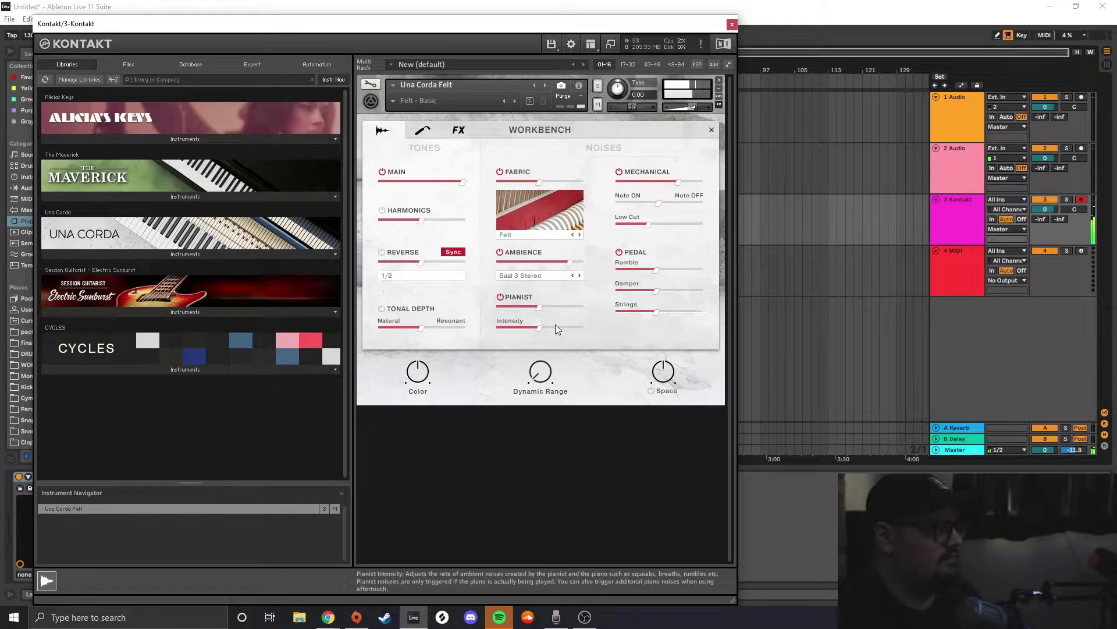
{"action": "left_click_drag", "start_coordinate": [539, 307], "coordinate": [558, 307]}
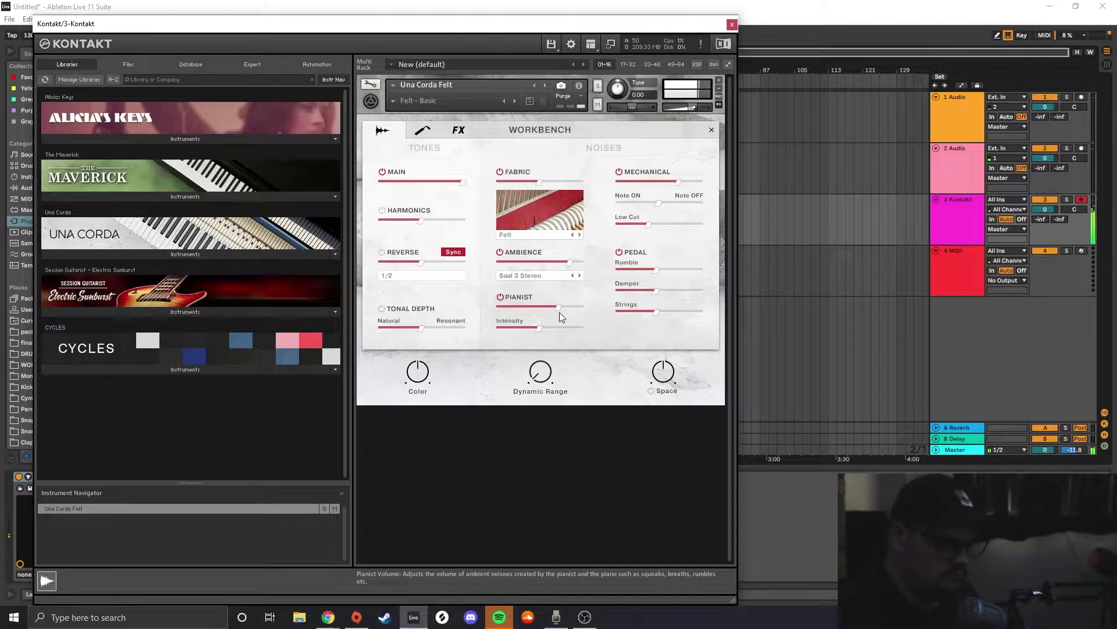
{"action": "left_click", "coordinate": [732, 25]}
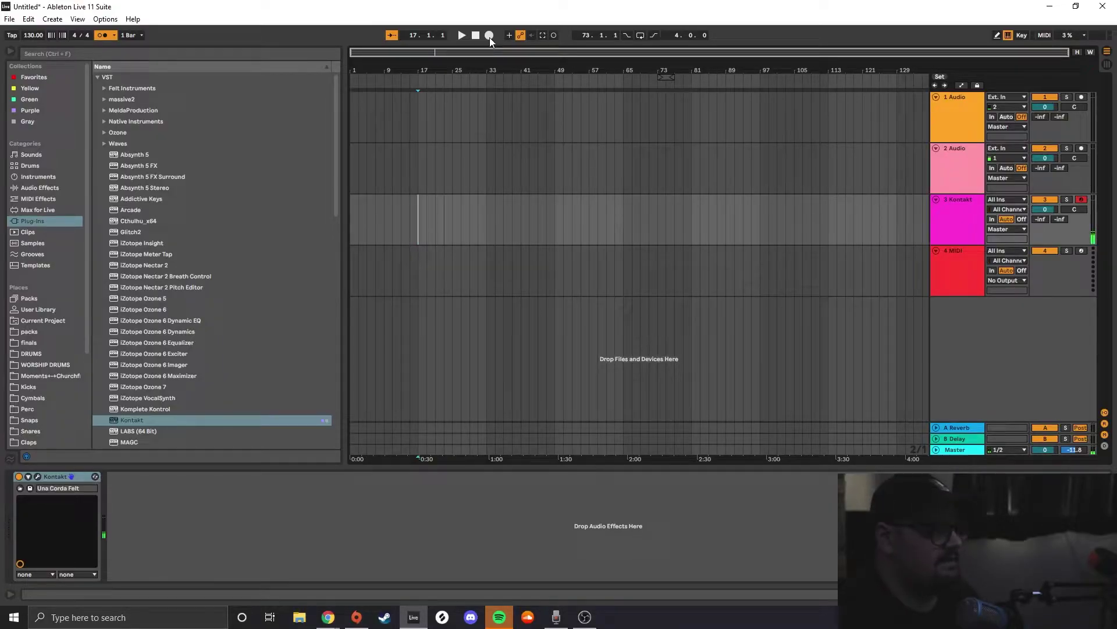
Record a felt-piano phrase onto the Kontakt track and show the new clip's notes
{"action": "left_click", "coordinate": [490, 37]}
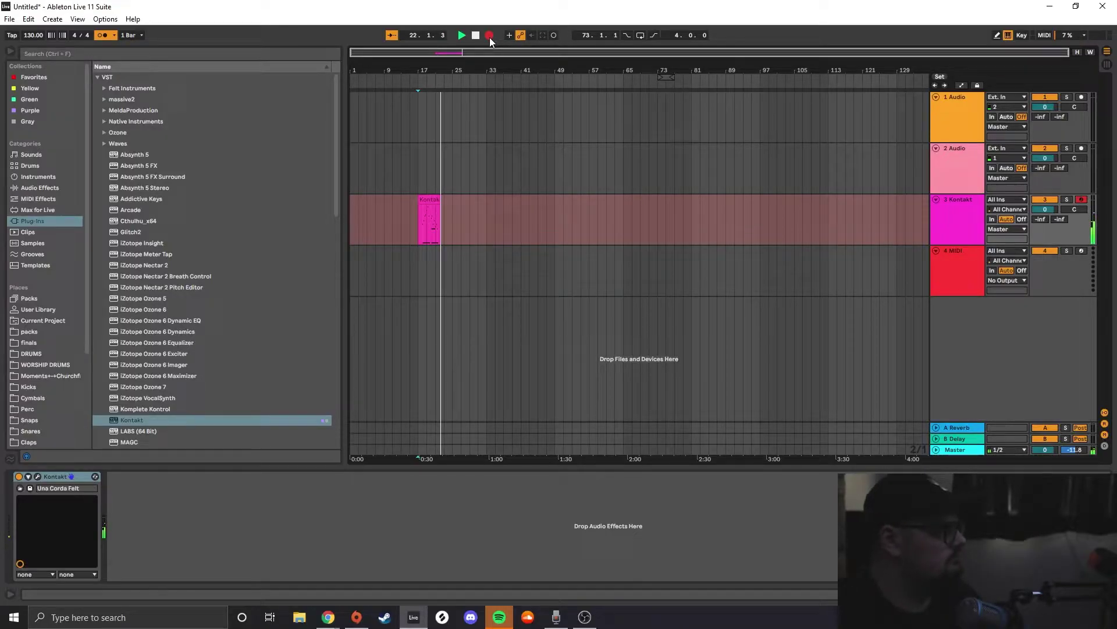
{"action": "key", "text": "space"}
{"action": "left_click", "coordinate": [378, 237]}
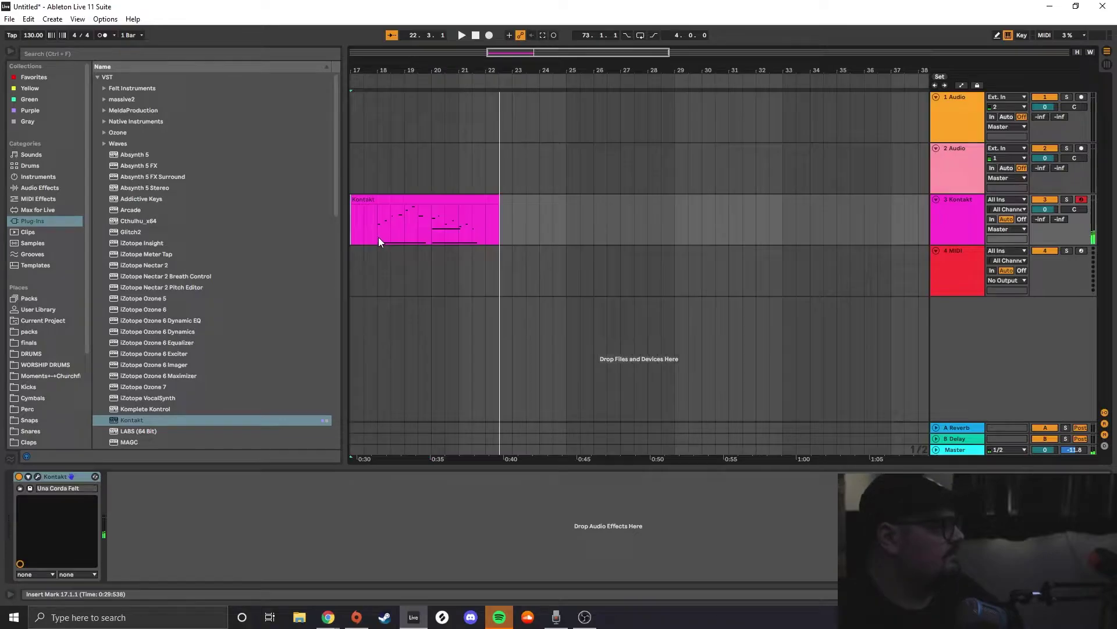
{"action": "key", "text": "shift+Tab"}
Select all recorded notes, play the phrase back, and mark the clip's time span
{"action": "left_click", "coordinate": [677, 526]}
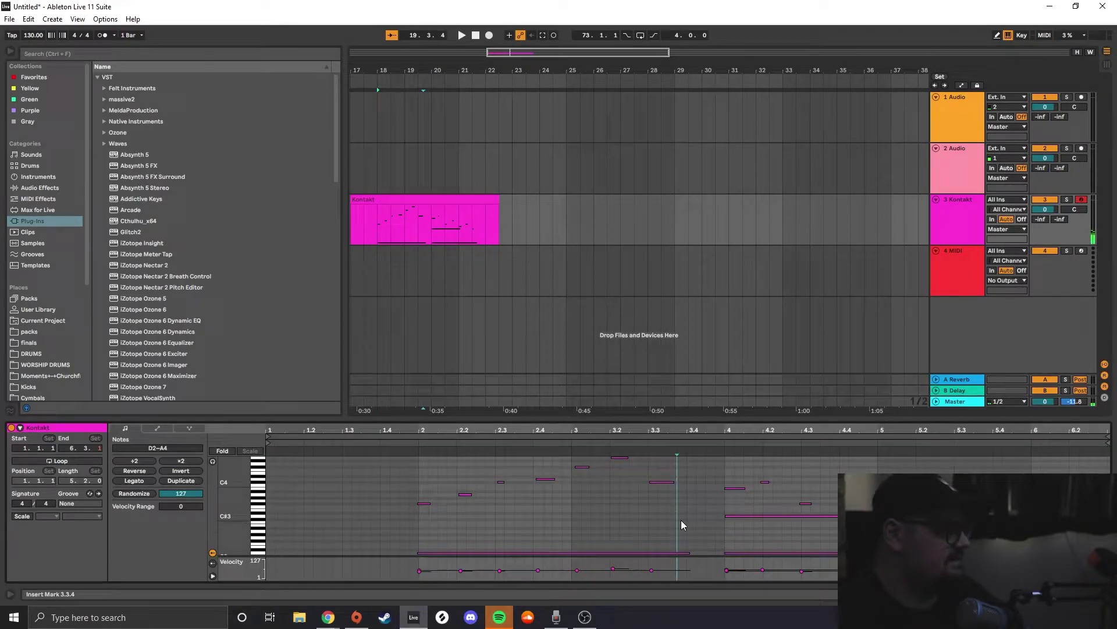
{"action": "key", "text": "ctrl+a"}
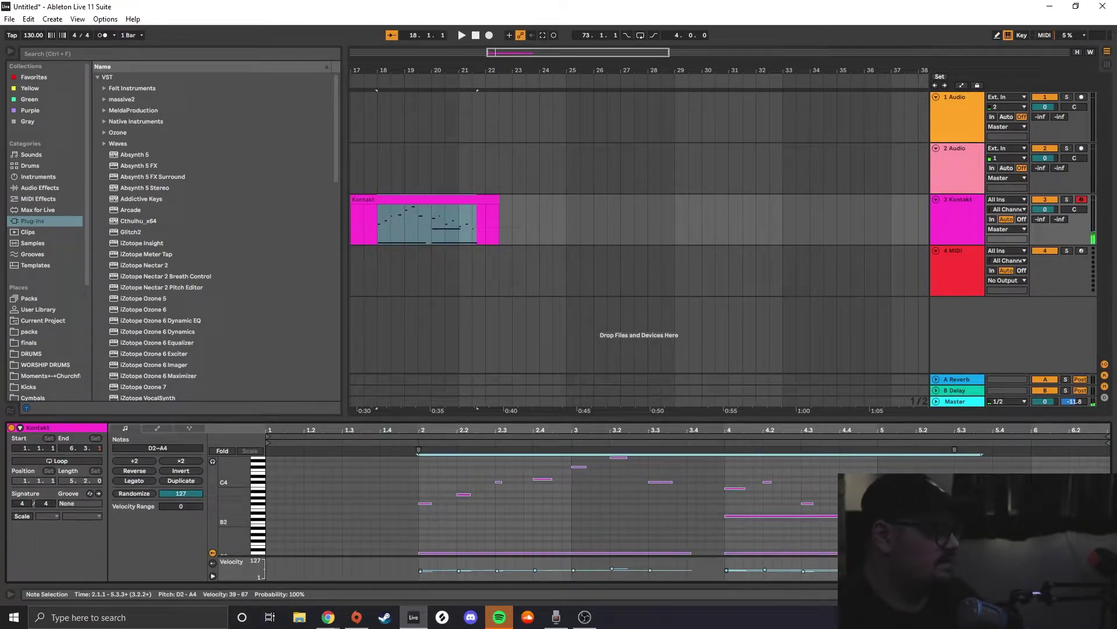
{"action": "key", "text": "space"}
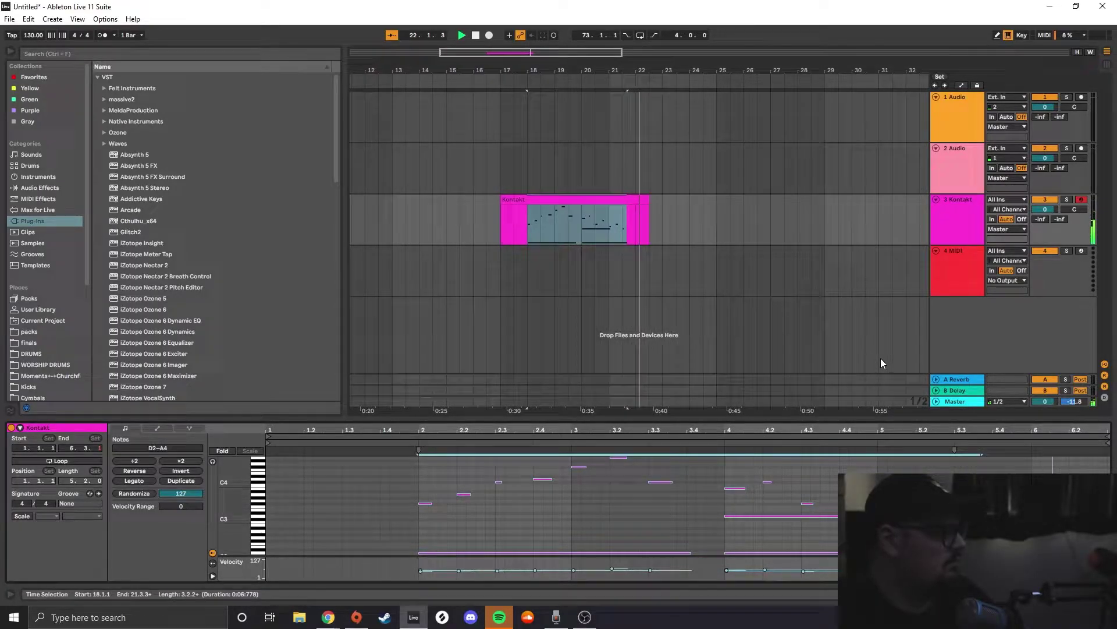
{"action": "key", "text": "space"}
{"action": "left_click_drag", "start_coordinate": [529, 238], "coordinate": [628, 228]}
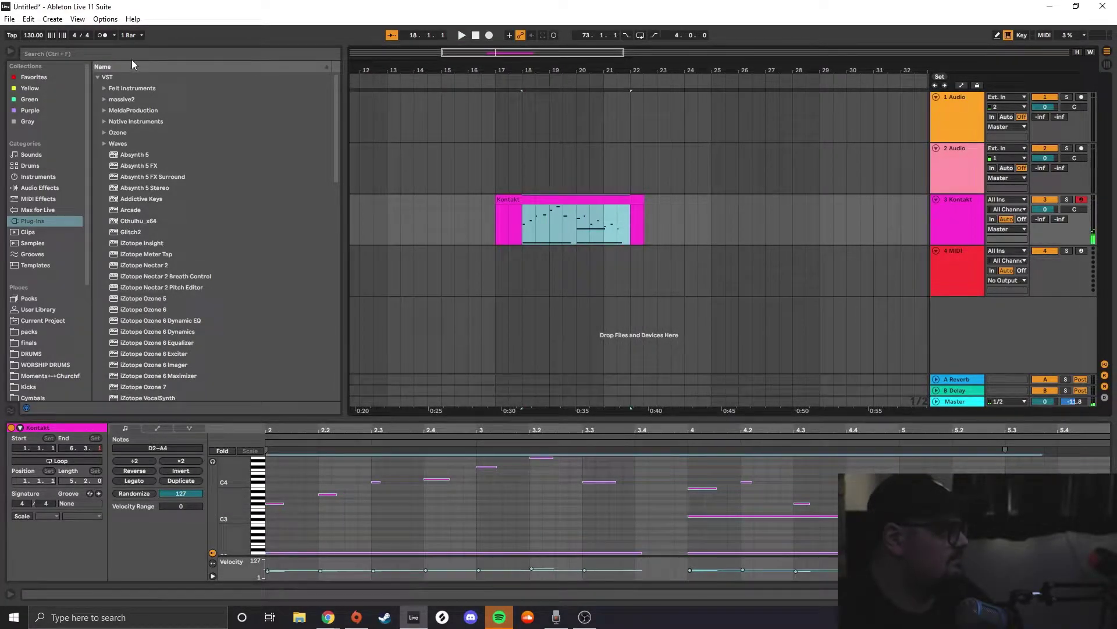
Export the marked phrase as the WAV file 'cycles vid 1' in the finals folder
{"action": "left_click", "coordinate": [10, 19]}
{"action": "left_click", "coordinate": [108, 208]}
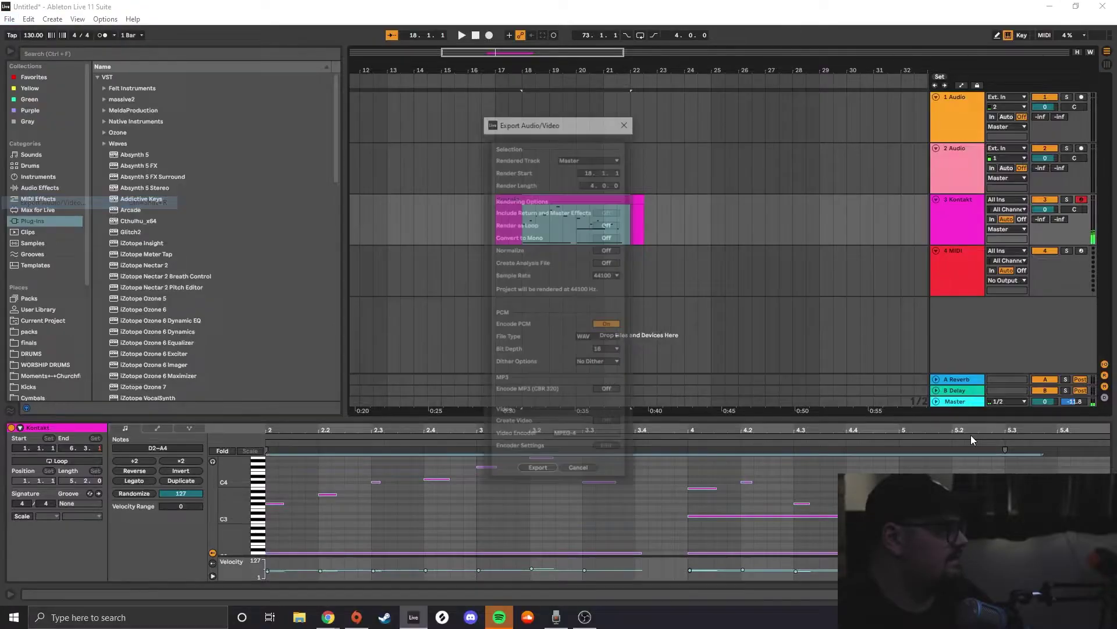
{"action": "left_click", "coordinate": [542, 471]}
{"action": "type", "text": "c"}
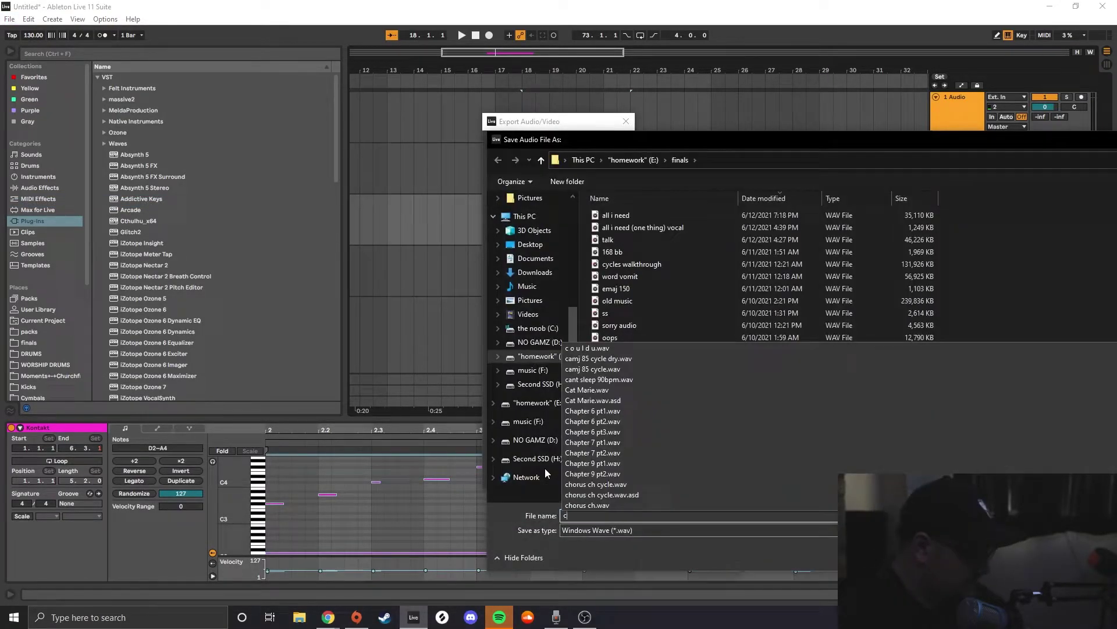
{"action": "type", "text": "ycles vid 1"}
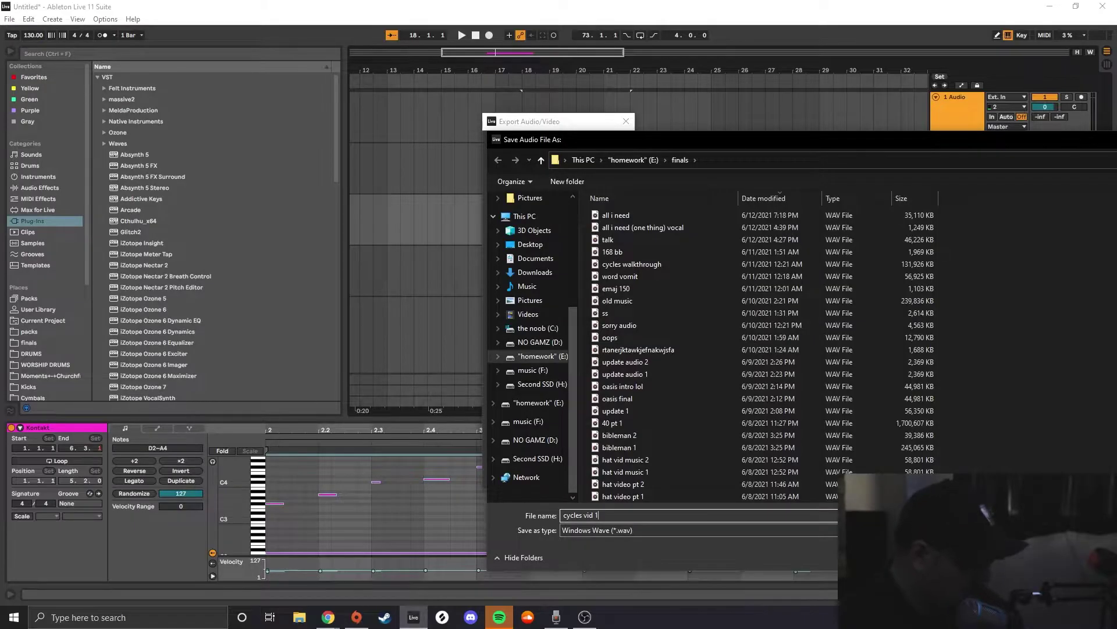
{"action": "key", "text": "Return"}
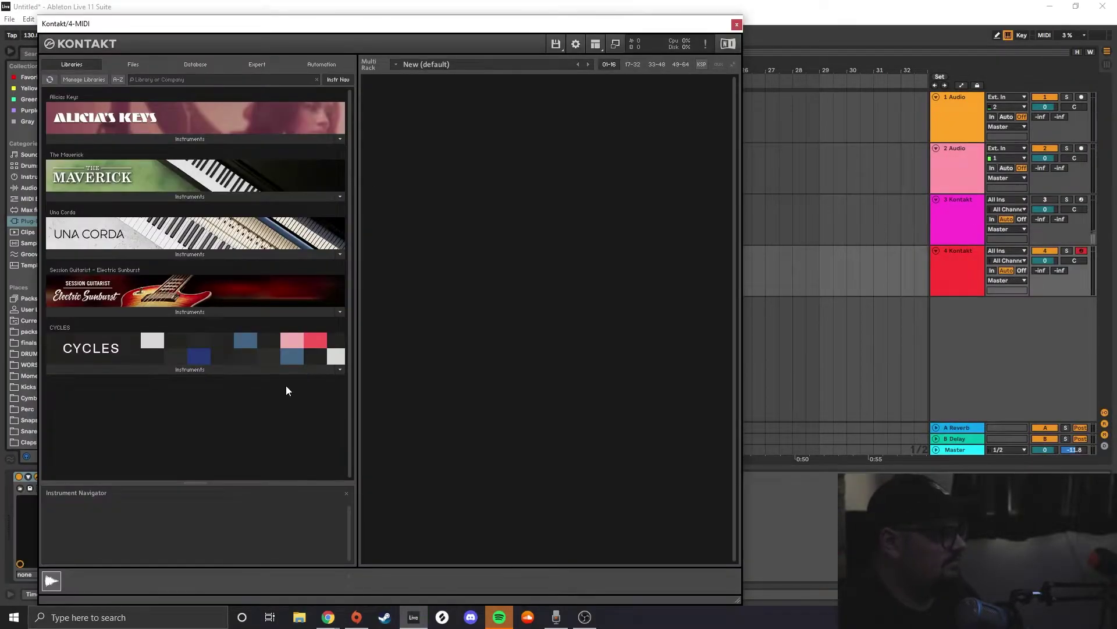
Load the User Sources.nki instrument from the CYCLES User folder
{"action": "left_click", "coordinate": [246, 369]}
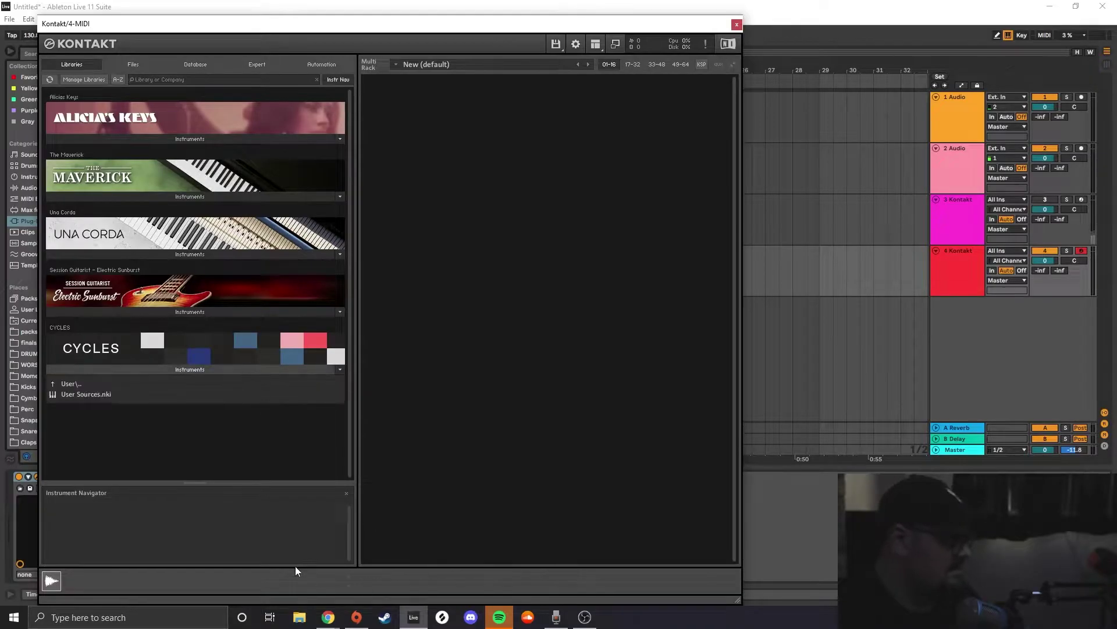
{"action": "left_click", "coordinate": [76, 386]}
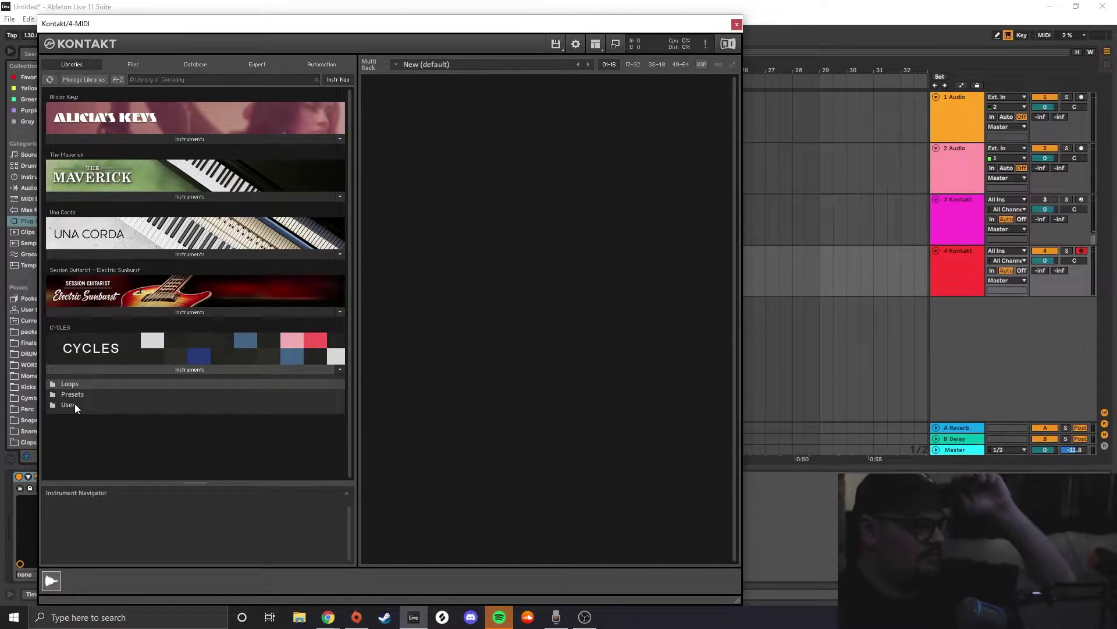
{"action": "double_click", "coordinate": [75, 403]}
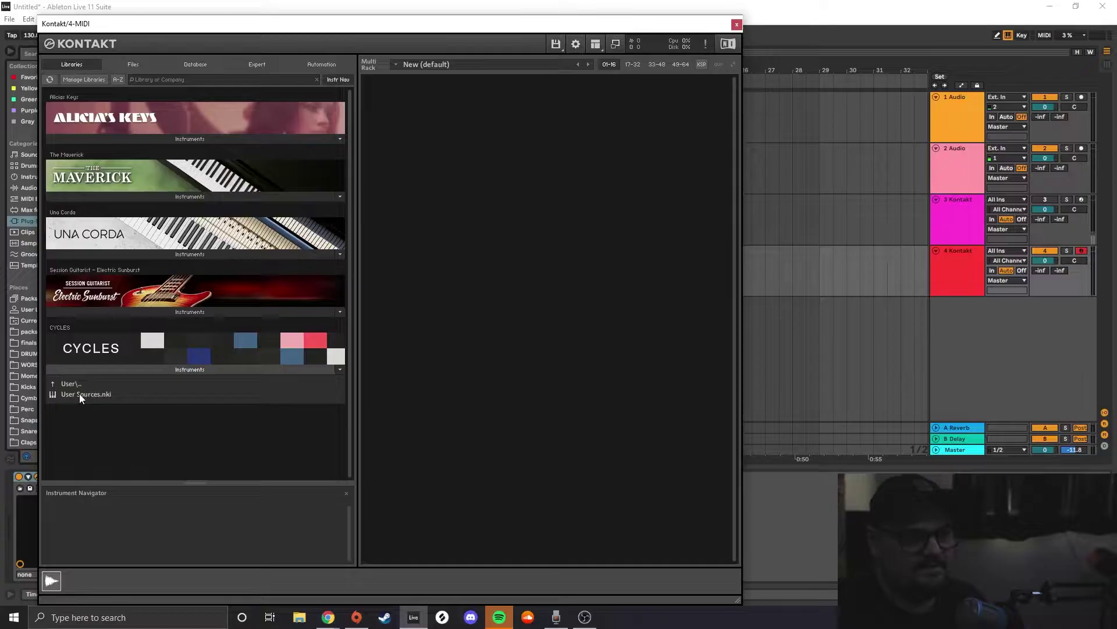
{"action": "left_click", "coordinate": [80, 394]}
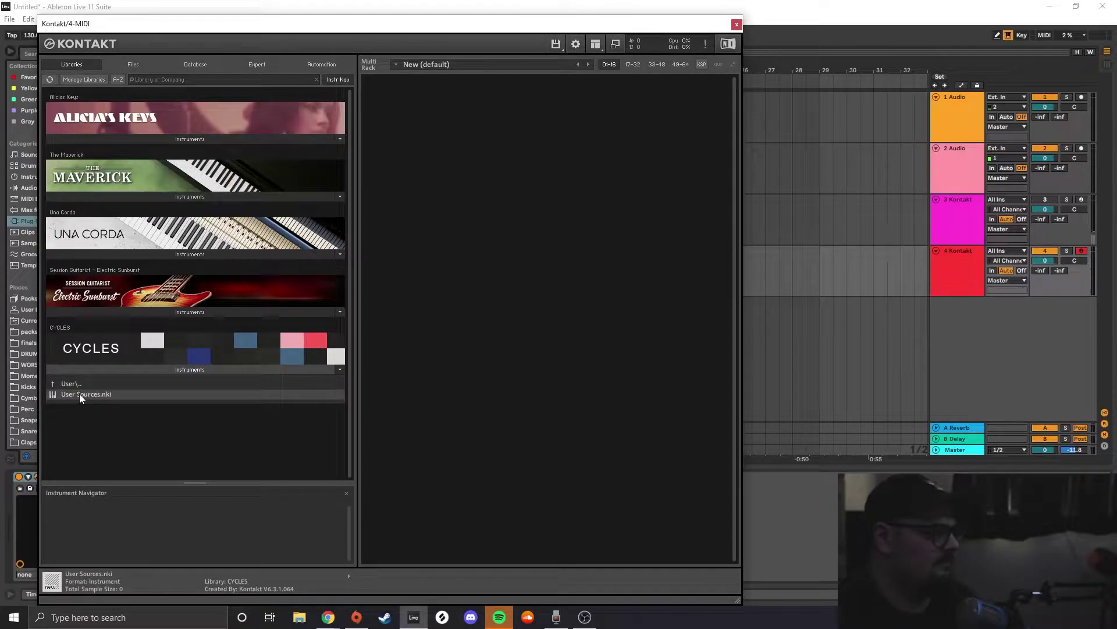
{"action": "double_click", "coordinate": [79, 393]}
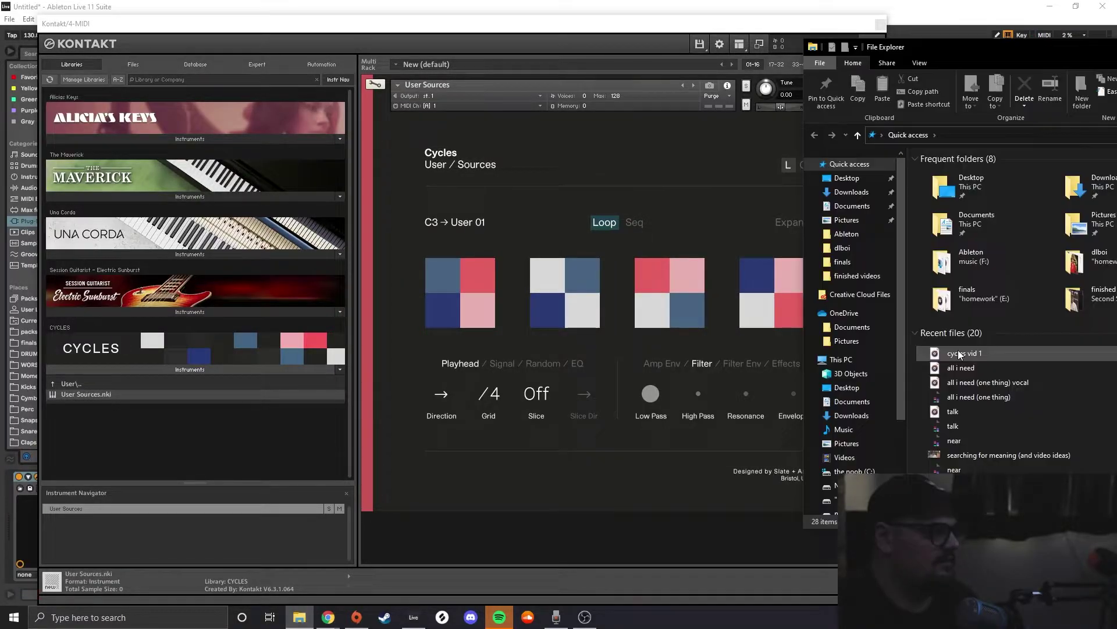
Drop the cycles vid 1 recording from File Explorer into Cycles
{"action": "left_click_drag", "start_coordinate": [963, 353], "coordinate": [460, 307]}
{"action": "left_click", "coordinate": [598, 497]}
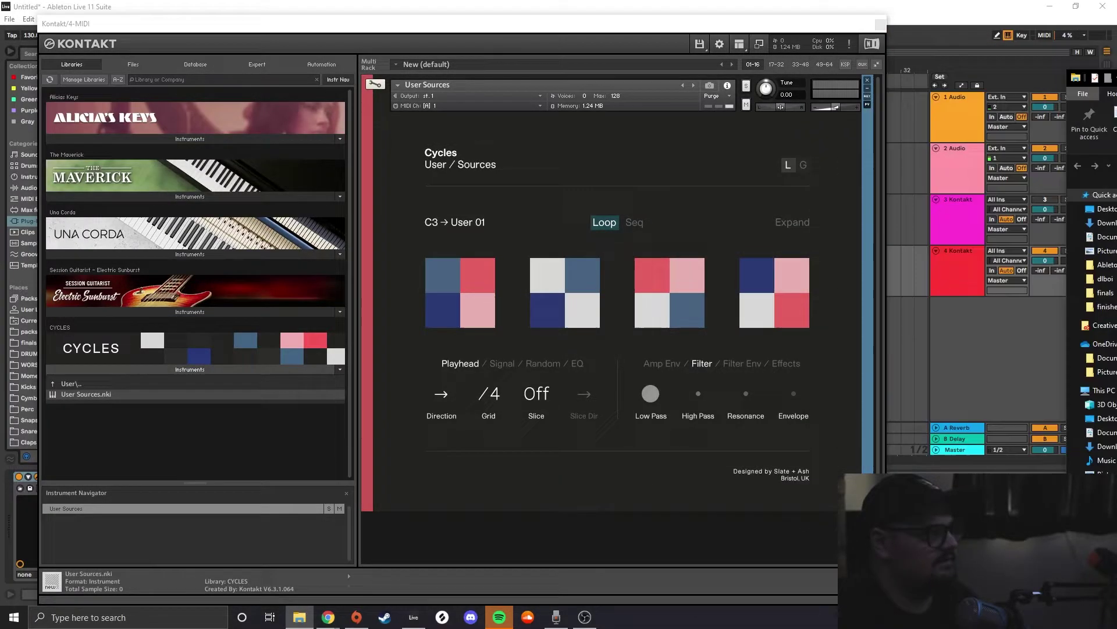
{"action": "left_click", "coordinate": [896, 34]}
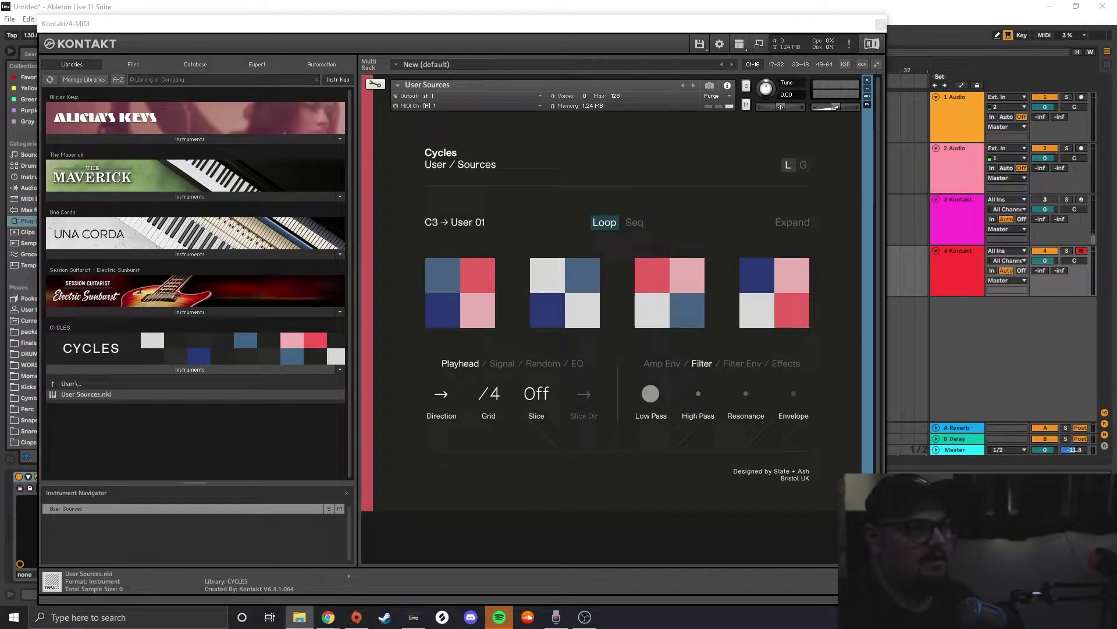
{"action": "left_click", "coordinate": [552, 334]}
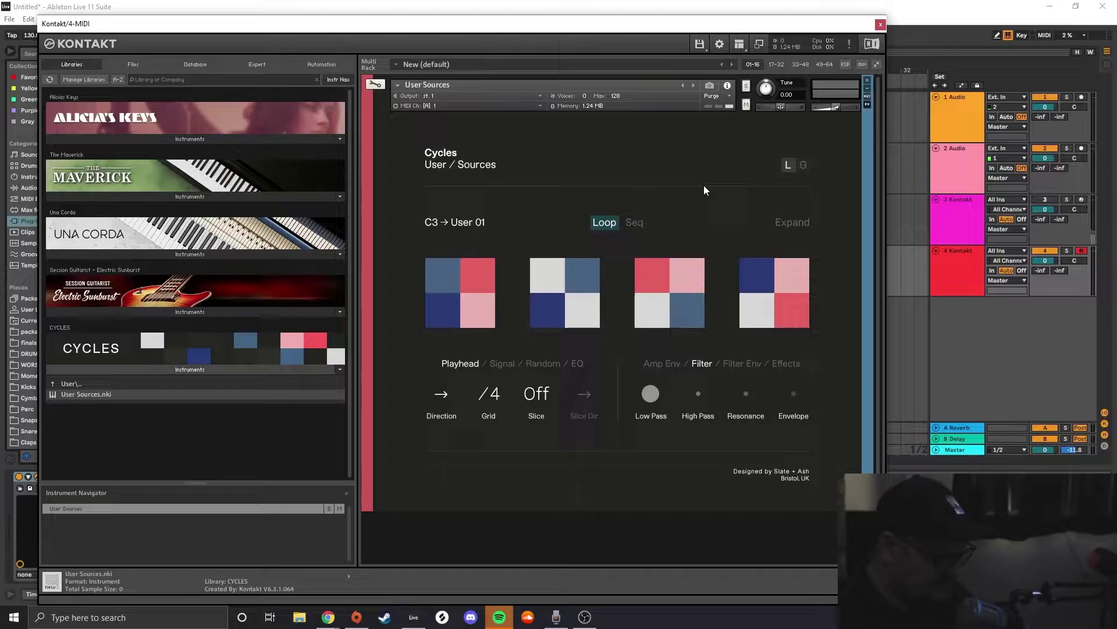
Audition User 03, adjust the output volume, and try loop grids of /16 and /1
{"action": "key", "text": "s"}
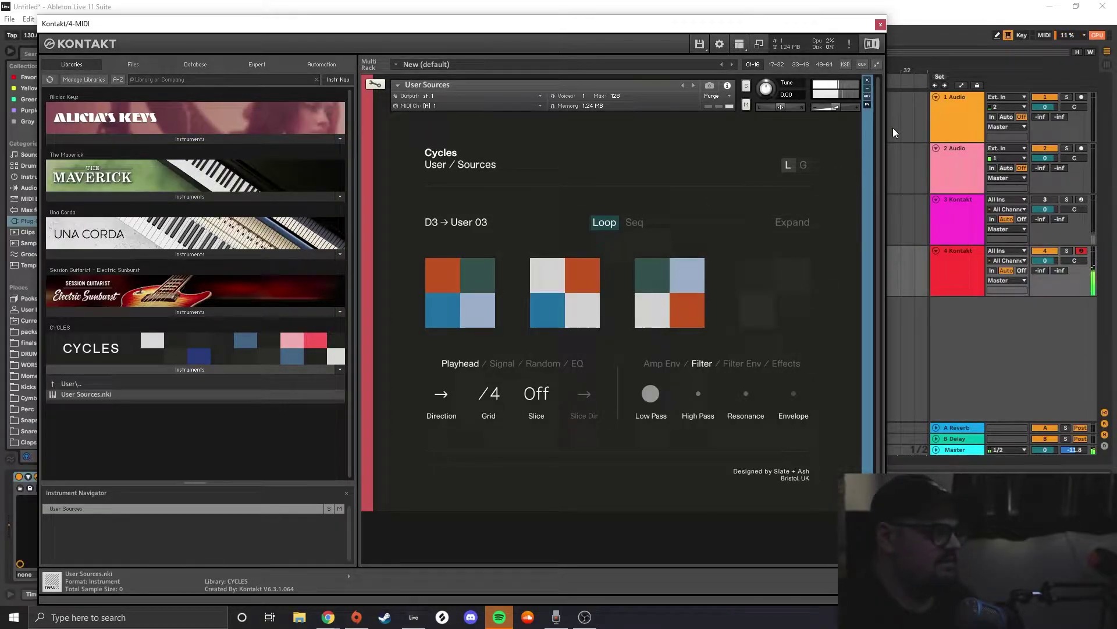
{"action": "left_click_drag", "start_coordinate": [840, 107], "coordinate": [848, 109]}
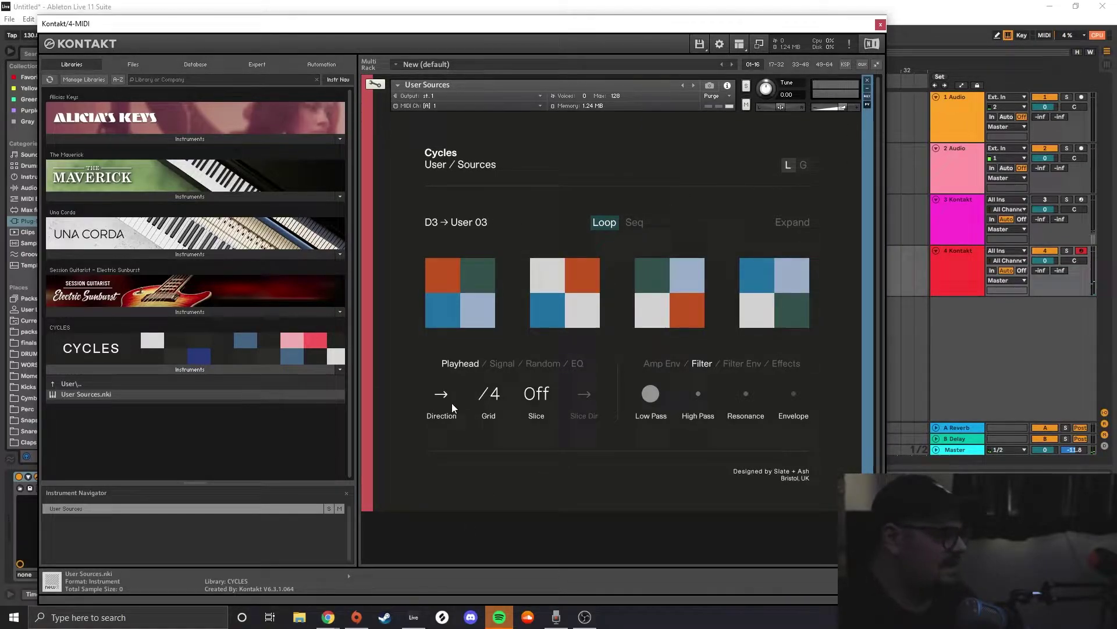
{"action": "left_click_drag", "start_coordinate": [497, 397], "coordinate": [495, 343]}
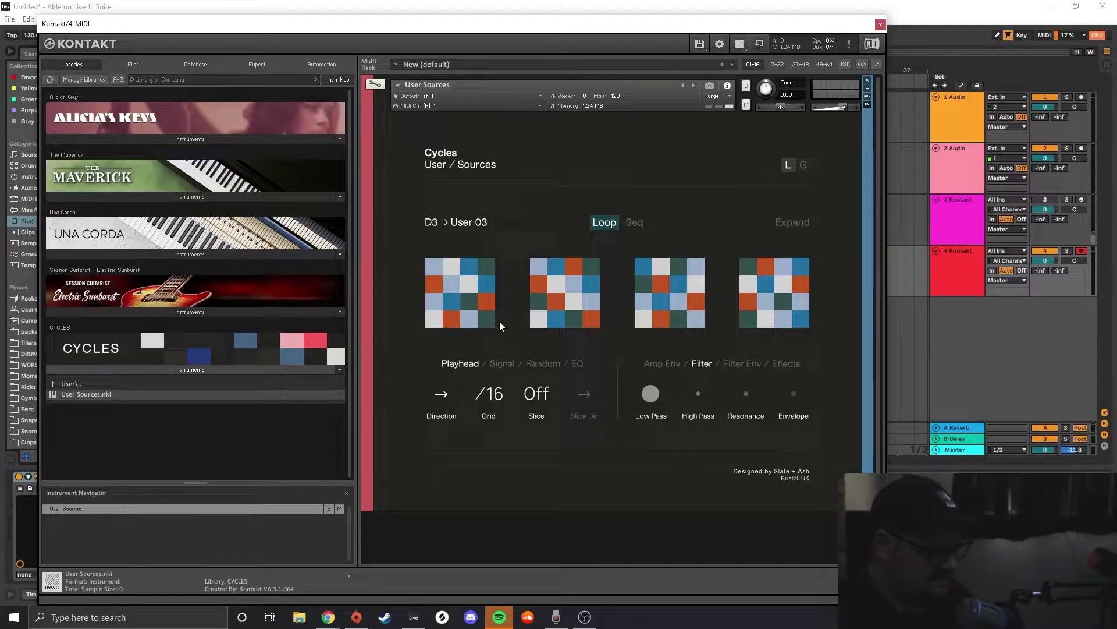
{"action": "key", "text": "s"}
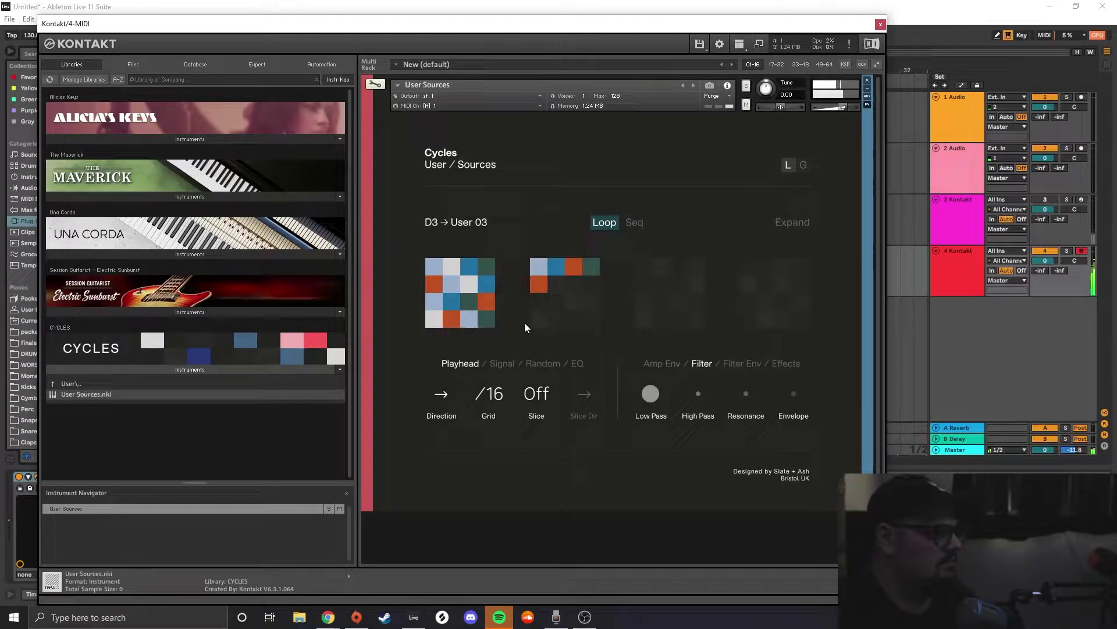
{"action": "left_click_drag", "start_coordinate": [490, 394], "coordinate": [504, 488]}
{"action": "key", "text": "s"}
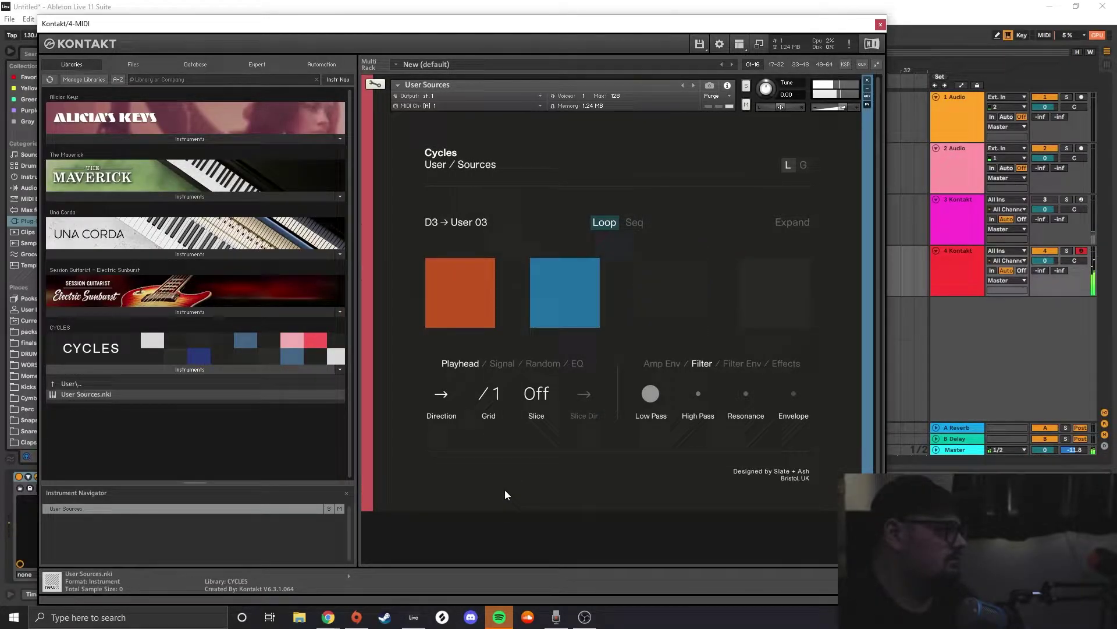
Try a /8 grid, settle on /16, and switch off steps in the first pattern tile
{"action": "left_click_drag", "start_coordinate": [495, 394], "coordinate": [499, 337]}
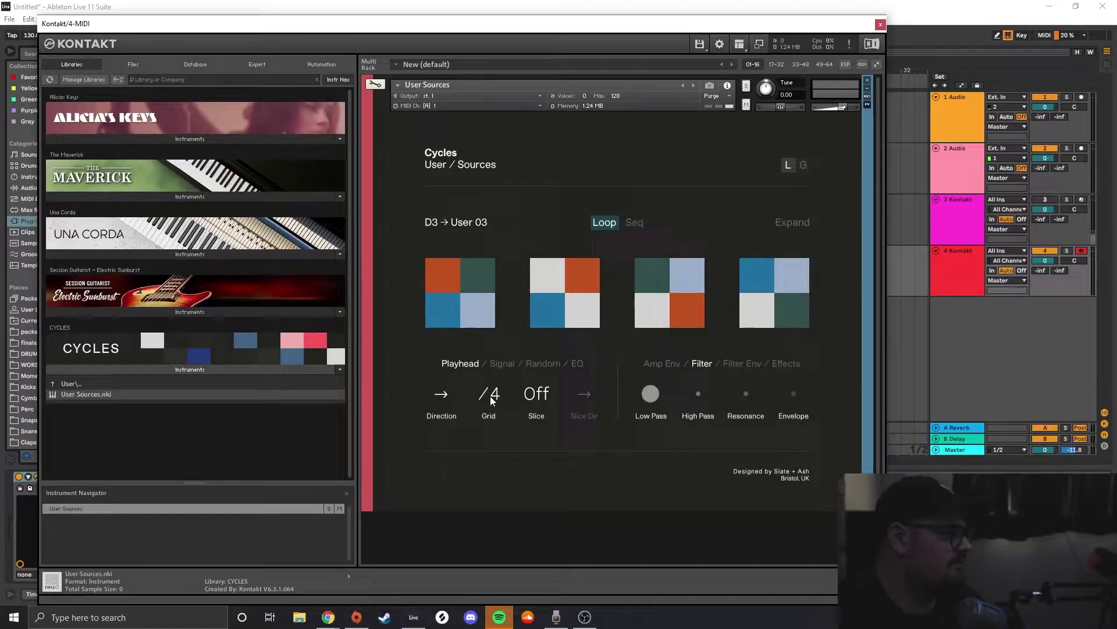
{"action": "left_click_drag", "start_coordinate": [494, 395], "coordinate": [495, 373]}
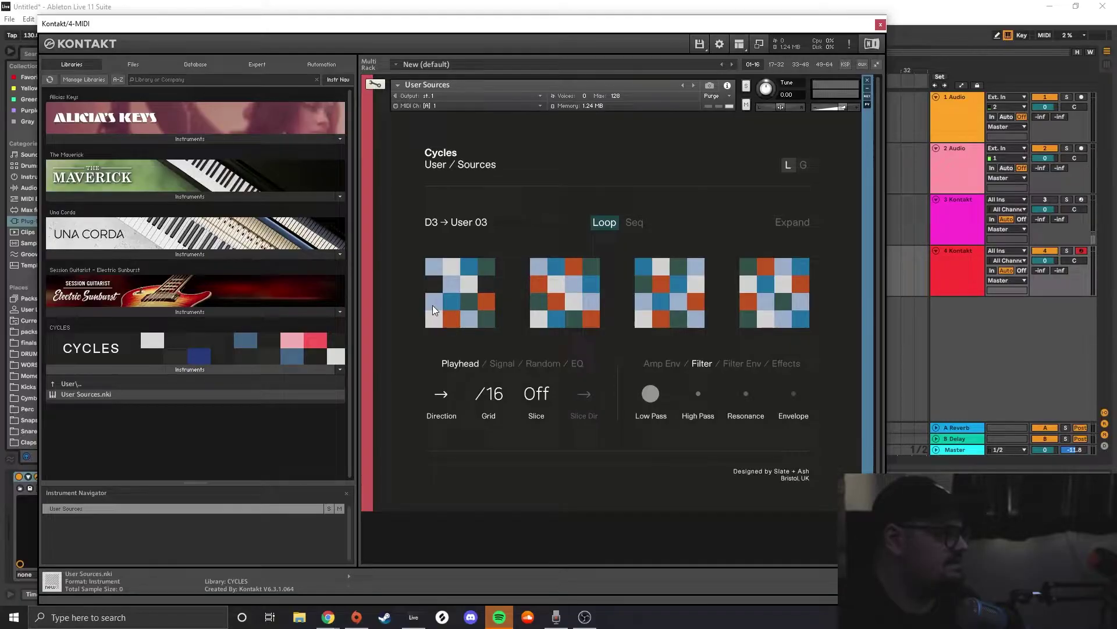
{"action": "mouse_move", "coordinate": [453, 320]}
{"action": "left_mouse_down"}
{"action": "mouse_move", "coordinate": [479, 325]}
{"action": "mouse_move", "coordinate": [471, 302]}
{"action": "left_mouse_up"}
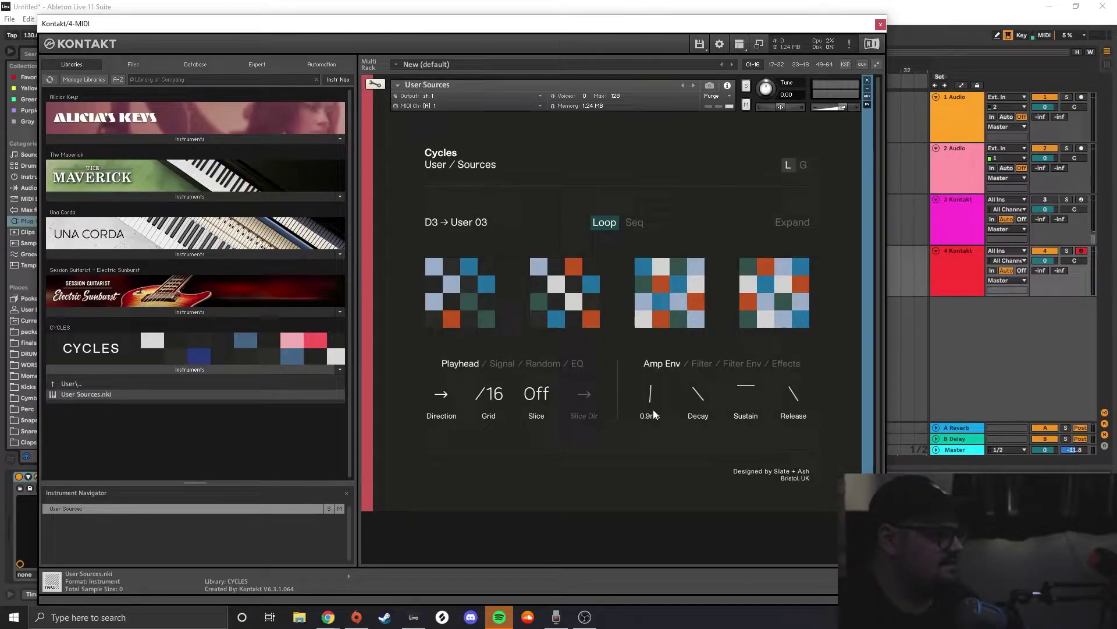
Set the Amp Env attack to about 33 ms, sustain to 100% and release to about 11 ms
{"action": "left_click_drag", "start_coordinate": [656, 425], "coordinate": [651, 381]}
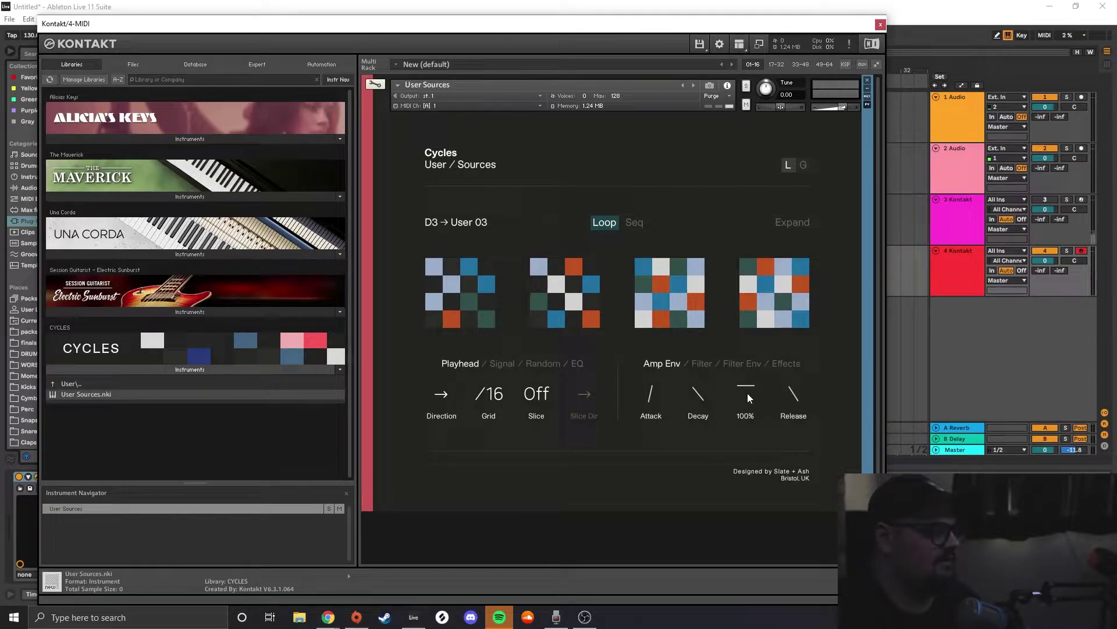
{"action": "left_click_drag", "start_coordinate": [762, 574], "coordinate": [756, 477]}
{"action": "left_click_drag", "start_coordinate": [745, 422], "coordinate": [739, 191]}
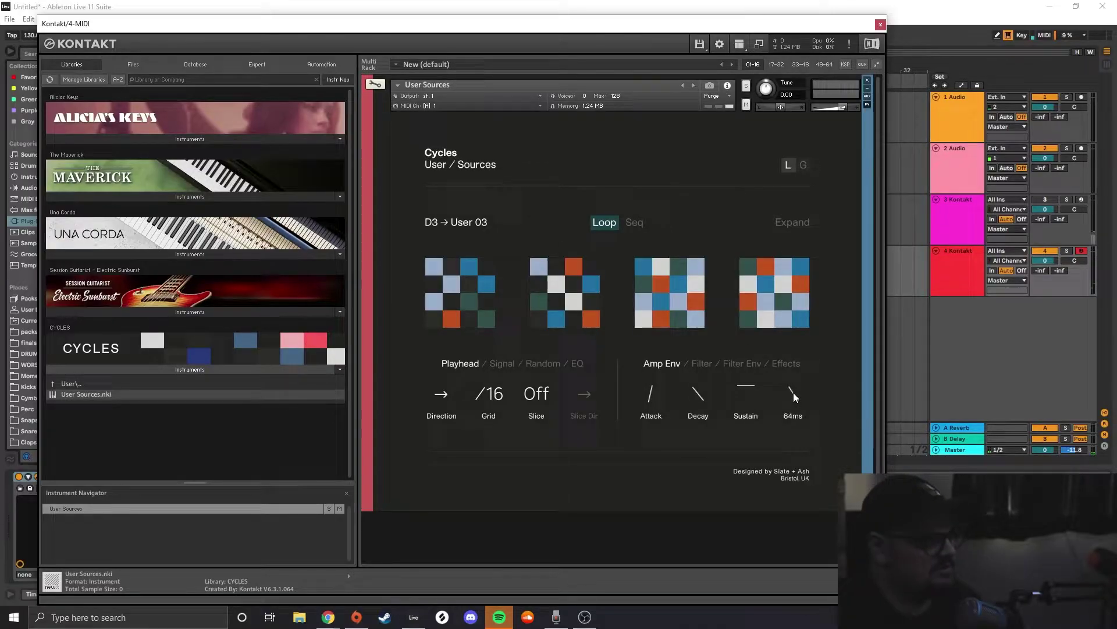
{"action": "left_click_drag", "start_coordinate": [794, 392], "coordinate": [803, 351]}
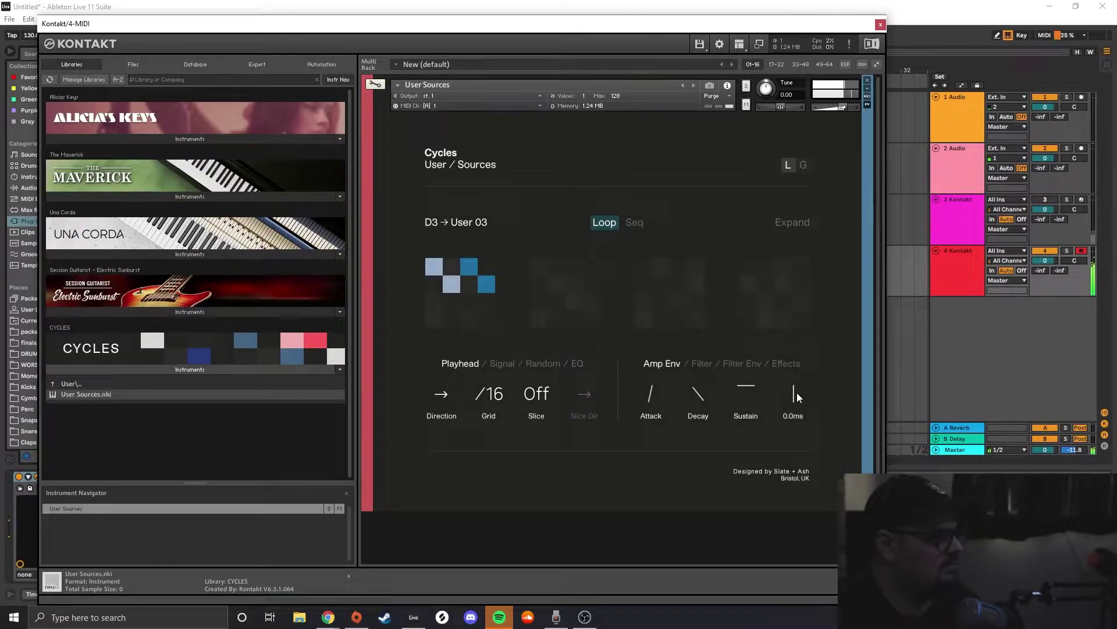
{"action": "left_click_drag", "start_coordinate": [794, 399], "coordinate": [802, 319]}
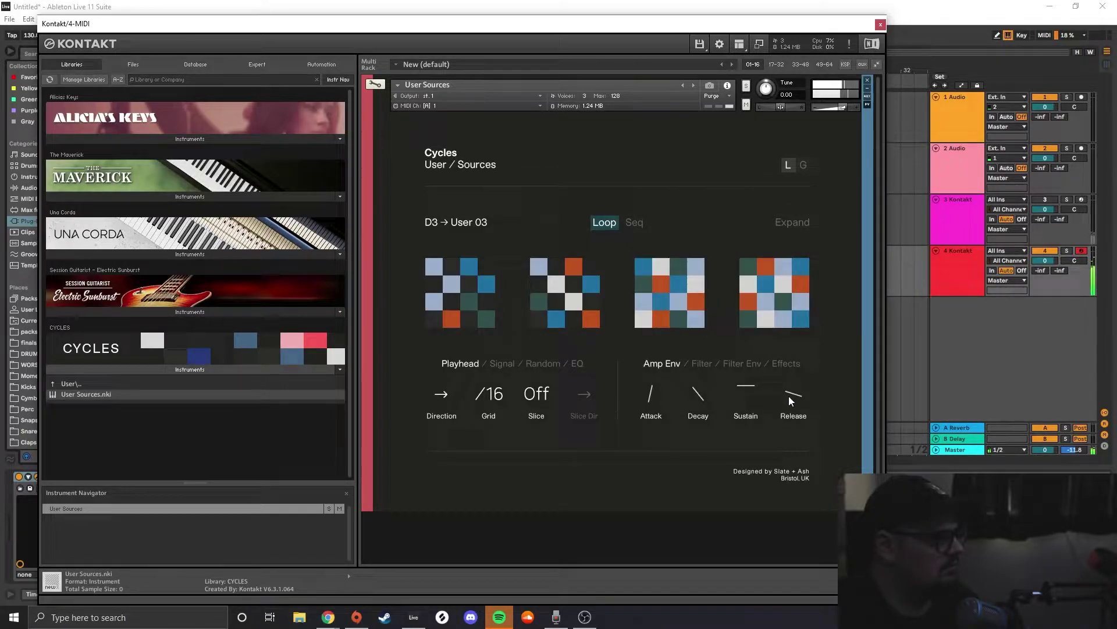
{"action": "left_click_drag", "start_coordinate": [788, 444], "coordinate": [777, 472]}
Try formant shifts between 190% and 262% on the Effects page, then reset formants to 100%
{"action": "left_click", "coordinate": [702, 363]}
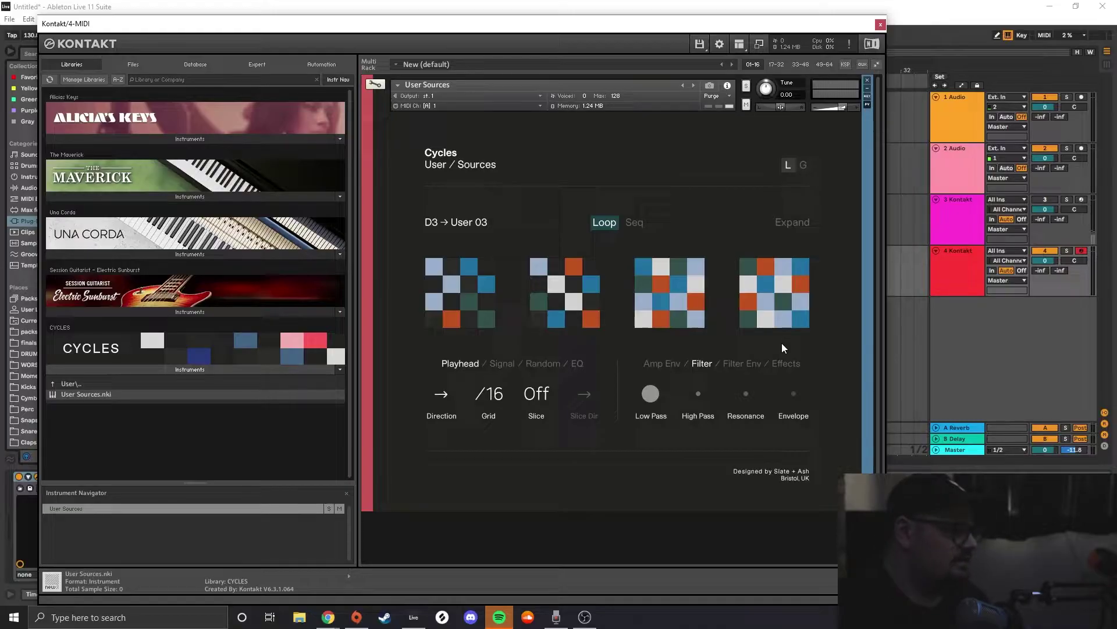
{"action": "left_click", "coordinate": [734, 364]}
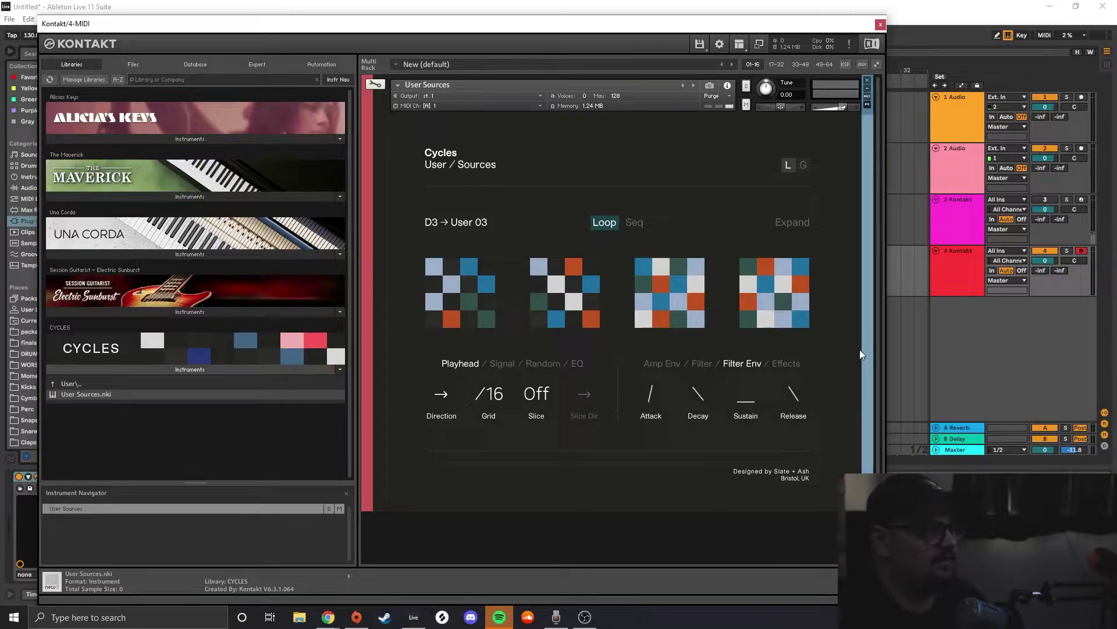
{"action": "left_click", "coordinate": [707, 364]}
{"action": "left_click", "coordinate": [750, 367]}
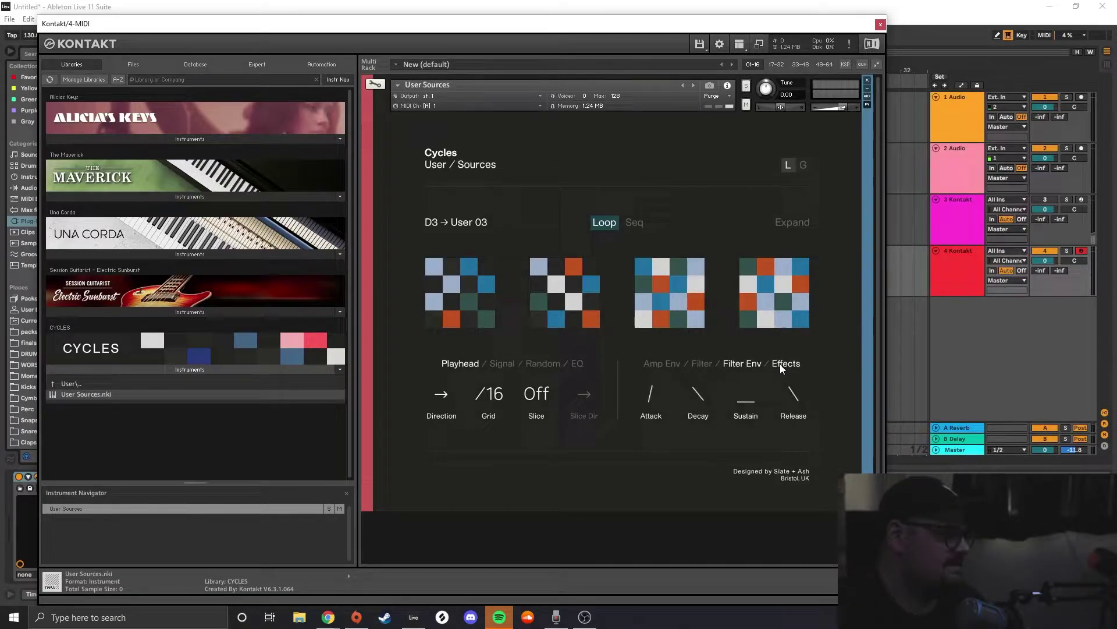
{"action": "left_click", "coordinate": [780, 365]}
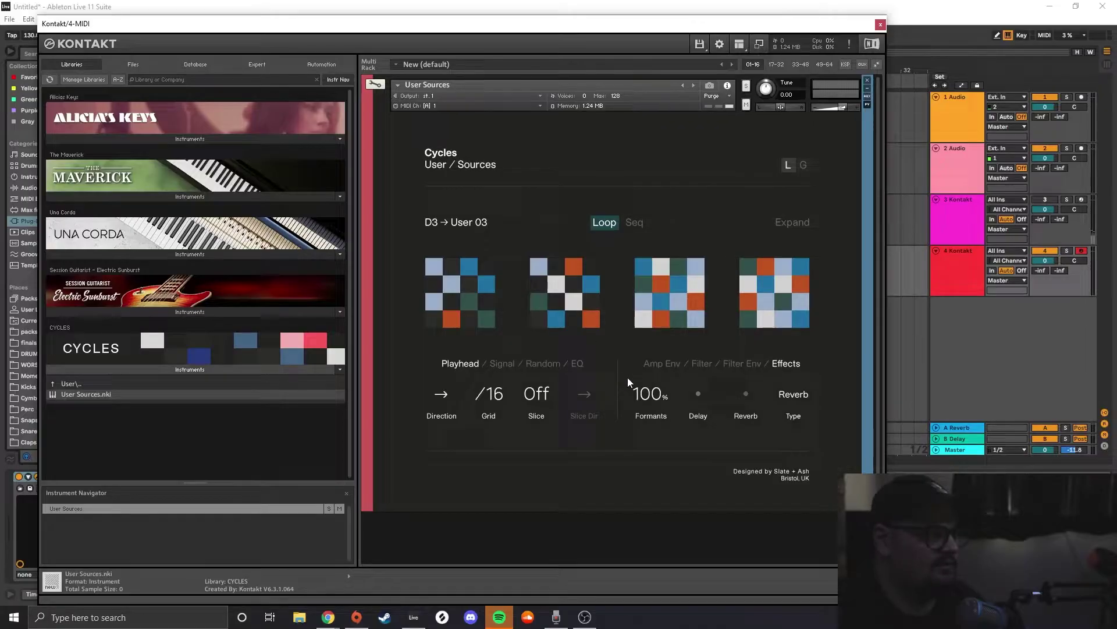
{"action": "left_click_drag", "start_coordinate": [644, 398], "coordinate": [654, 344]}
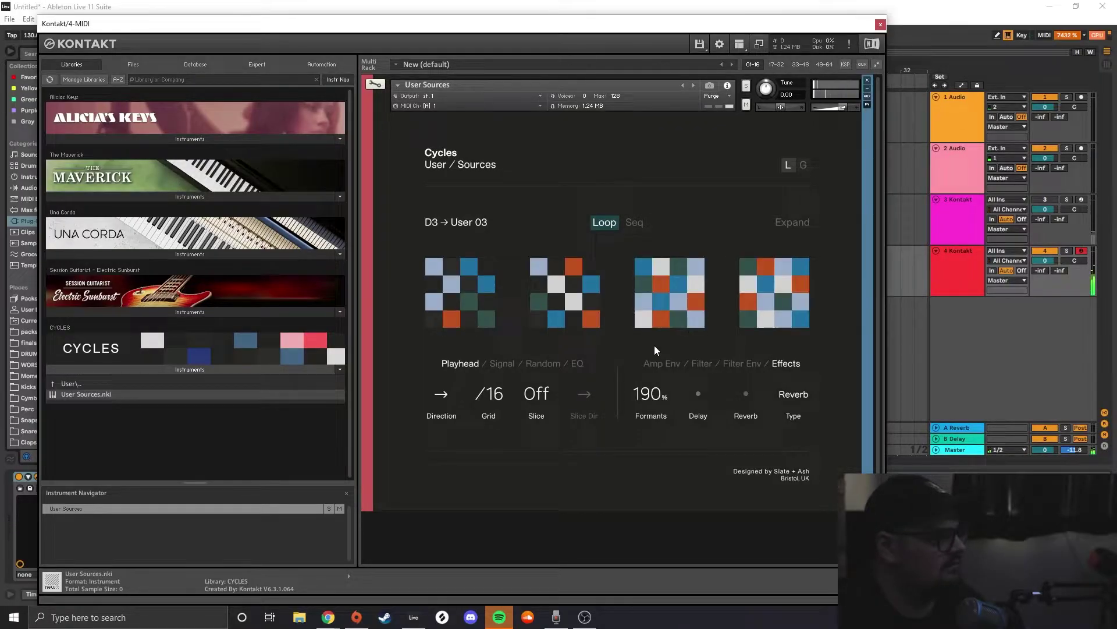
{"action": "left_click_drag", "start_coordinate": [651, 400], "coordinate": [652, 361]}
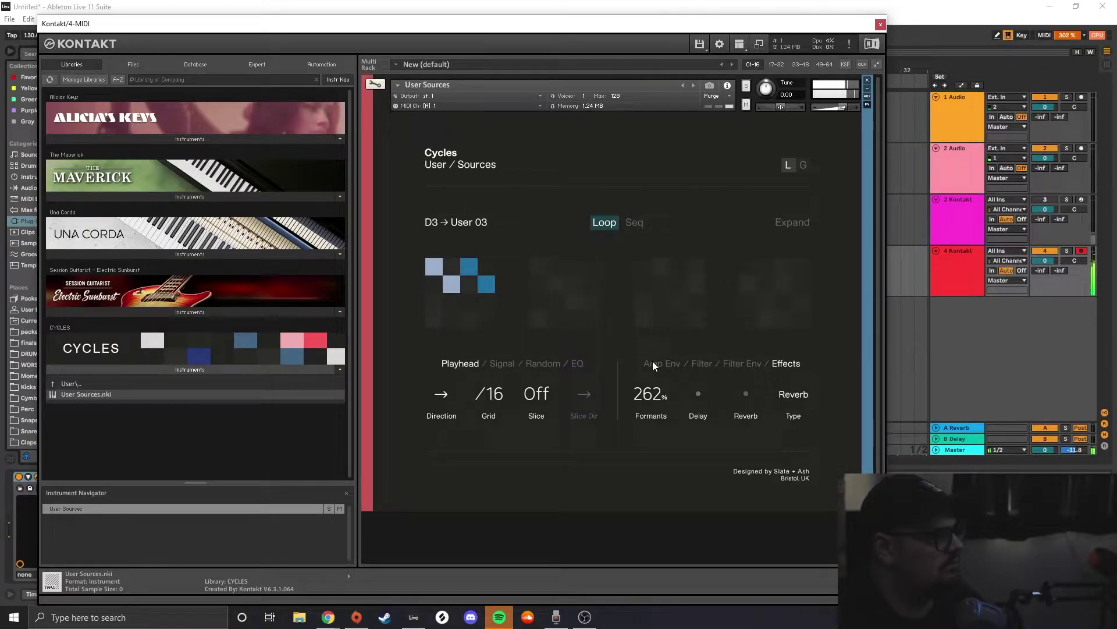
{"action": "left_click_drag", "start_coordinate": [653, 364], "coordinate": [674, 591]}
{"action": "left_click", "coordinate": [502, 363]}
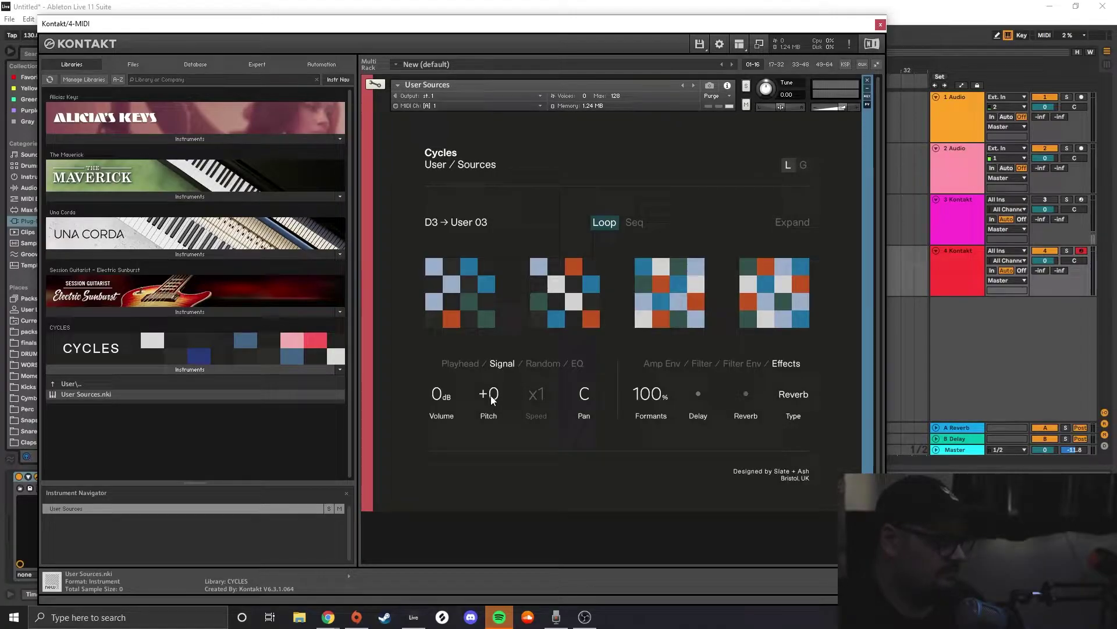
Try pitching the sample down an octave and to +5 semitones, then return pitch to +0
{"action": "left_click_drag", "start_coordinate": [490, 400], "coordinate": [500, 503]}
{"action": "key", "text": "s"}
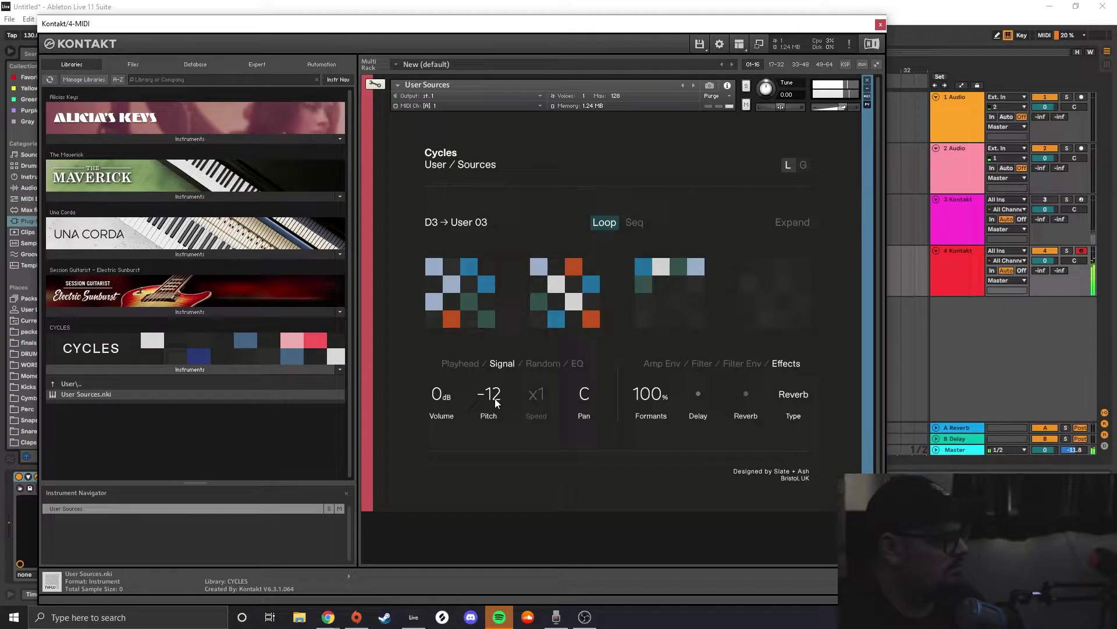
{"action": "left_click_drag", "start_coordinate": [491, 396], "coordinate": [529, 188]}
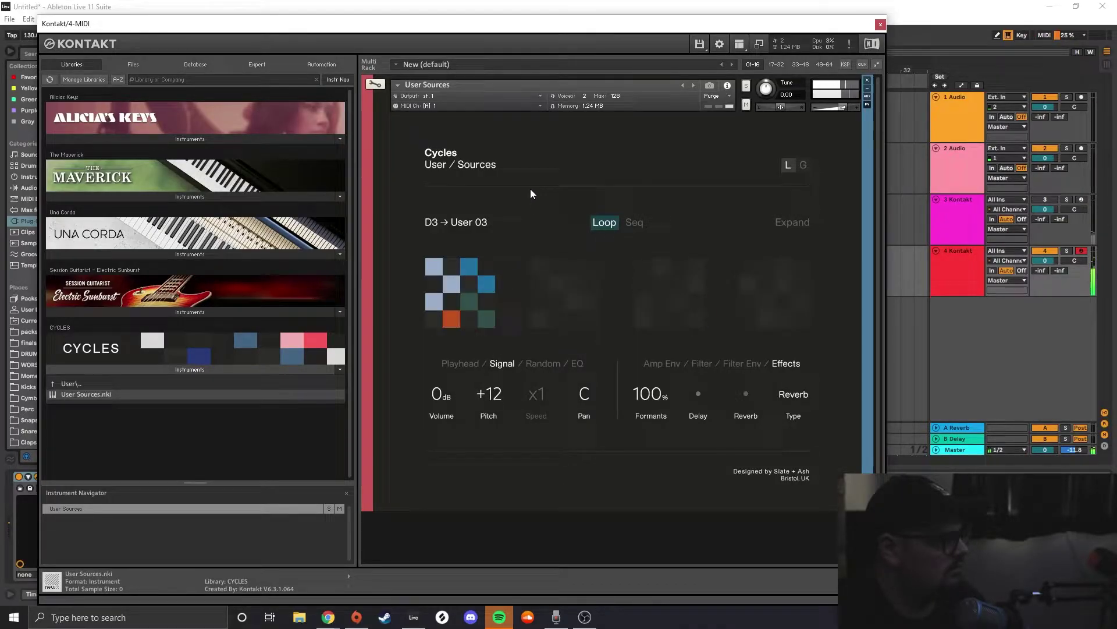
{"action": "left_click_drag", "start_coordinate": [492, 399], "coordinate": [499, 449]}
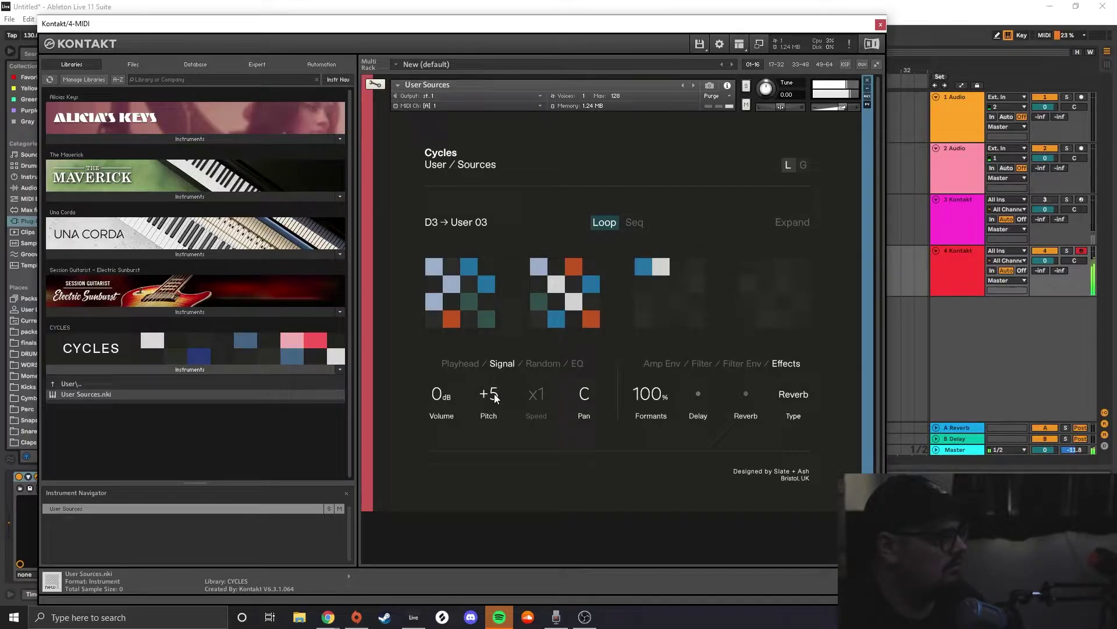
{"action": "left_click_drag", "start_coordinate": [495, 398], "coordinate": [499, 443]}
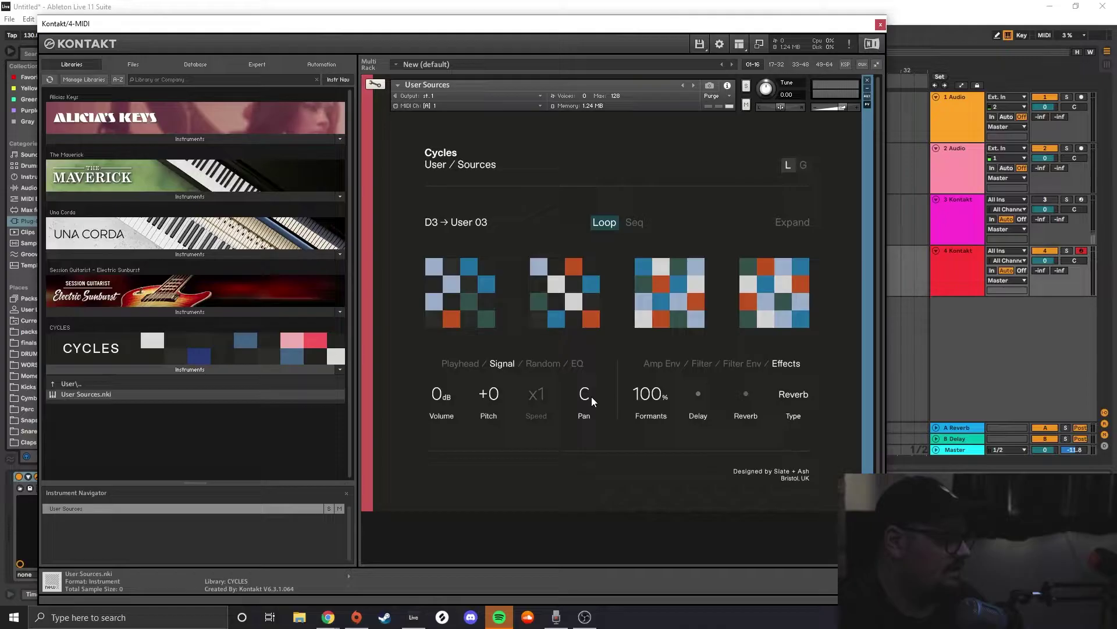
Set the Random page's Octaves randomisation to 65%, then back to 0%
{"action": "left_click", "coordinate": [547, 366]}
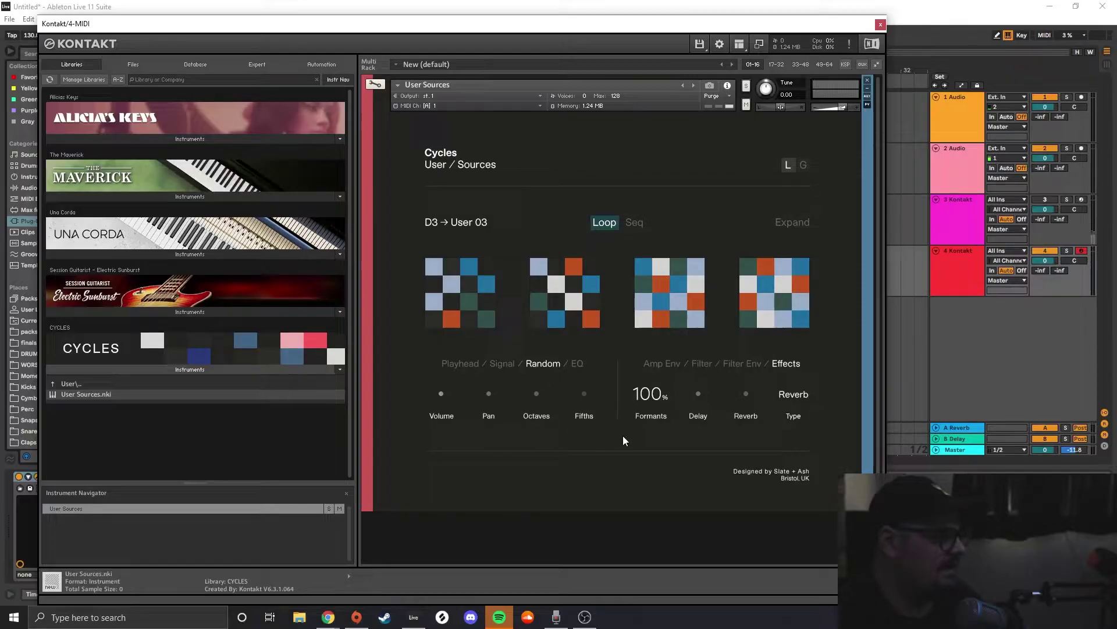
{"action": "left_click_drag", "start_coordinate": [538, 397], "coordinate": [546, 333]}
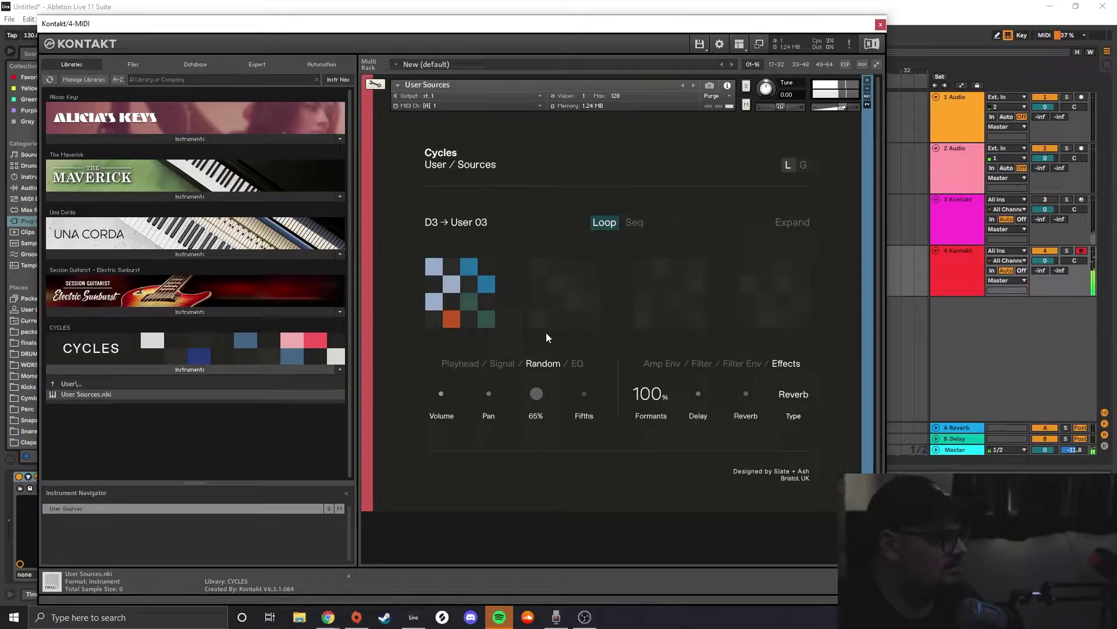
{"action": "left_click", "coordinate": [536, 394], "text": "ctrl"}
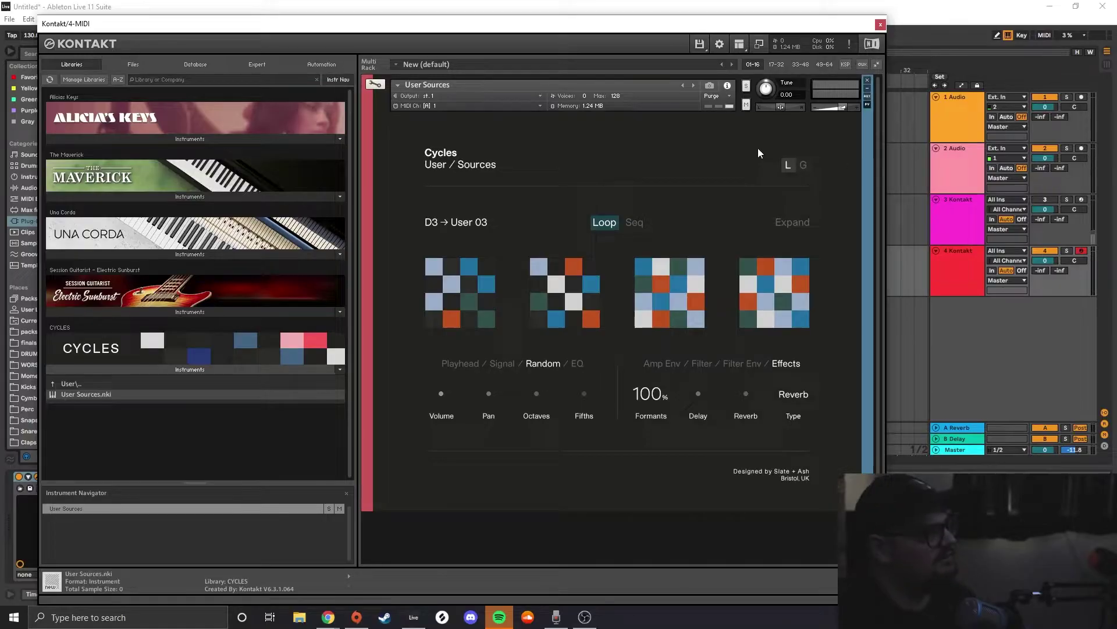
Switch the Cycles playhead to reverse and bring up the Load Loop State preset list
{"action": "left_click", "coordinate": [786, 162]}
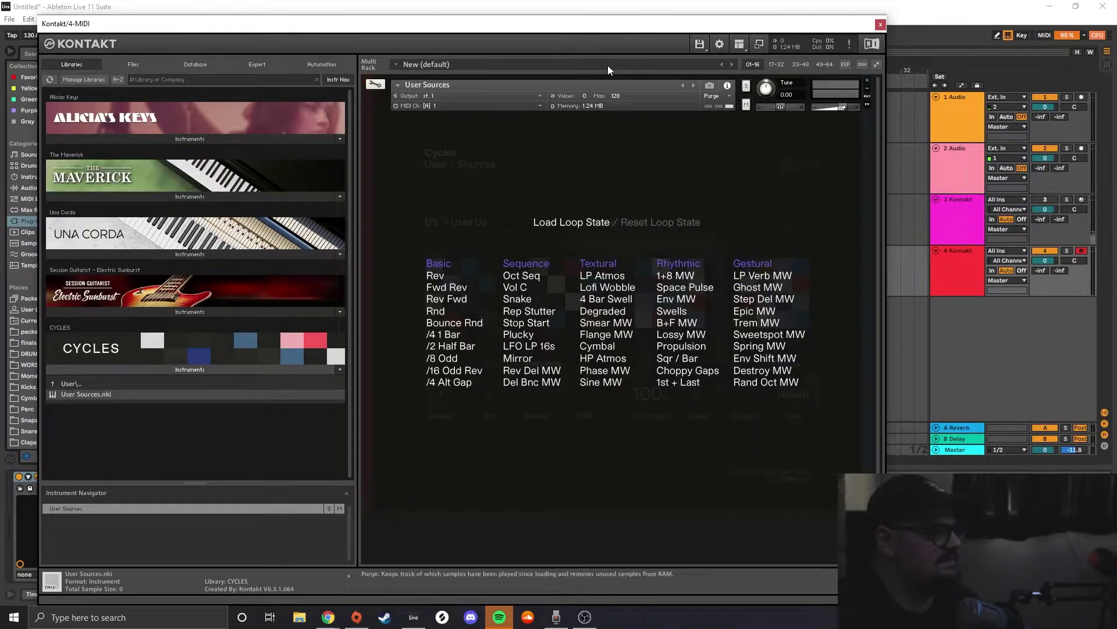
{"action": "left_click", "coordinate": [698, 321]}
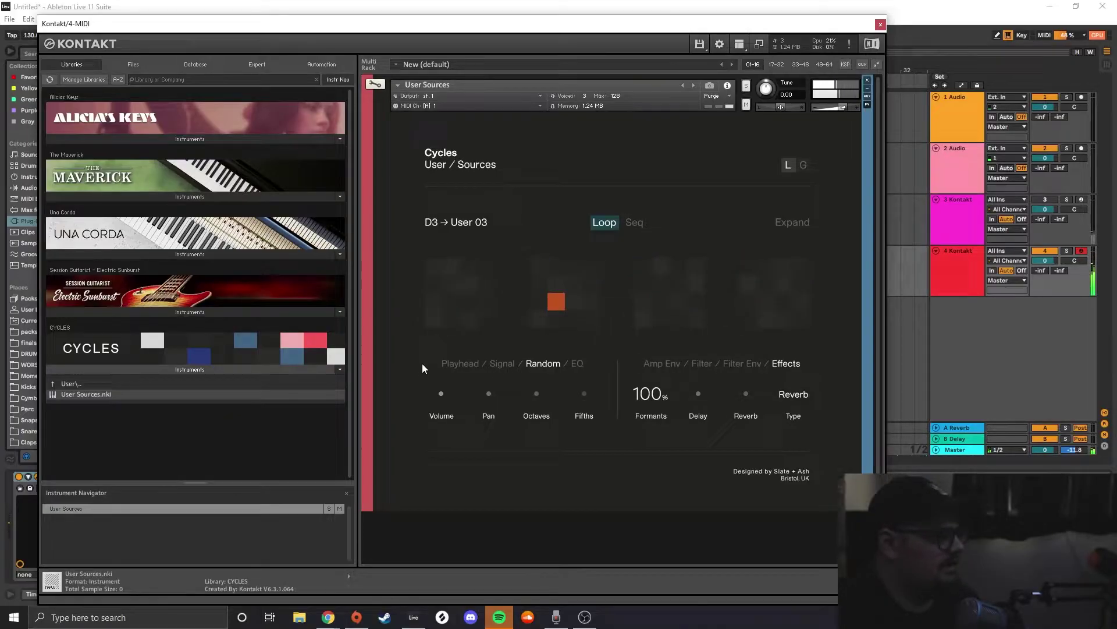
{"action": "left_click", "coordinate": [458, 363]}
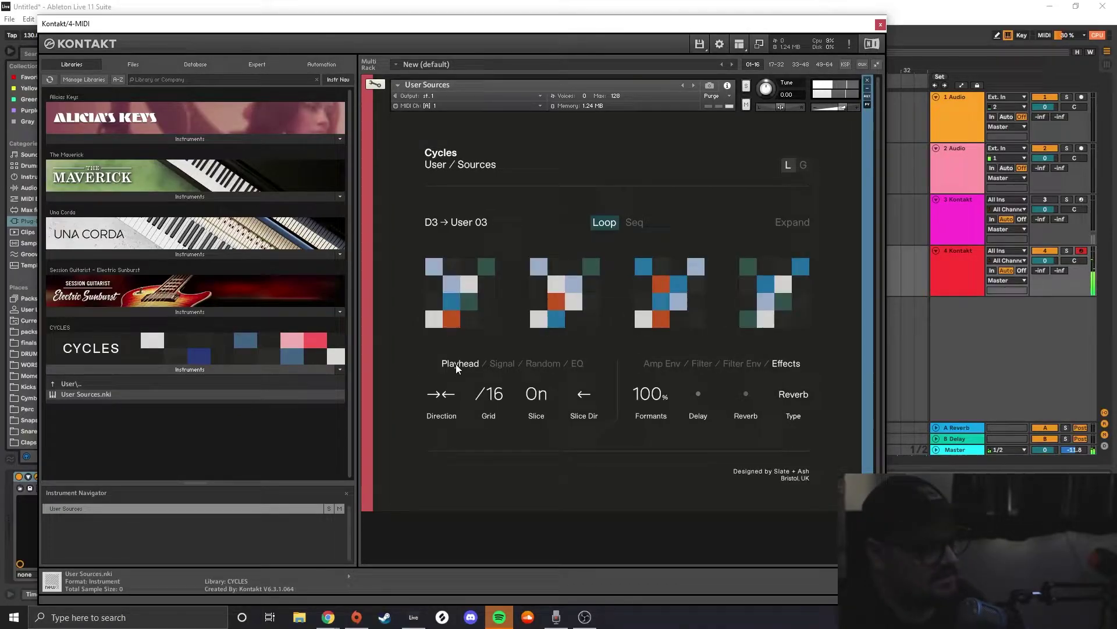
{"action": "left_click", "coordinate": [441, 394]}
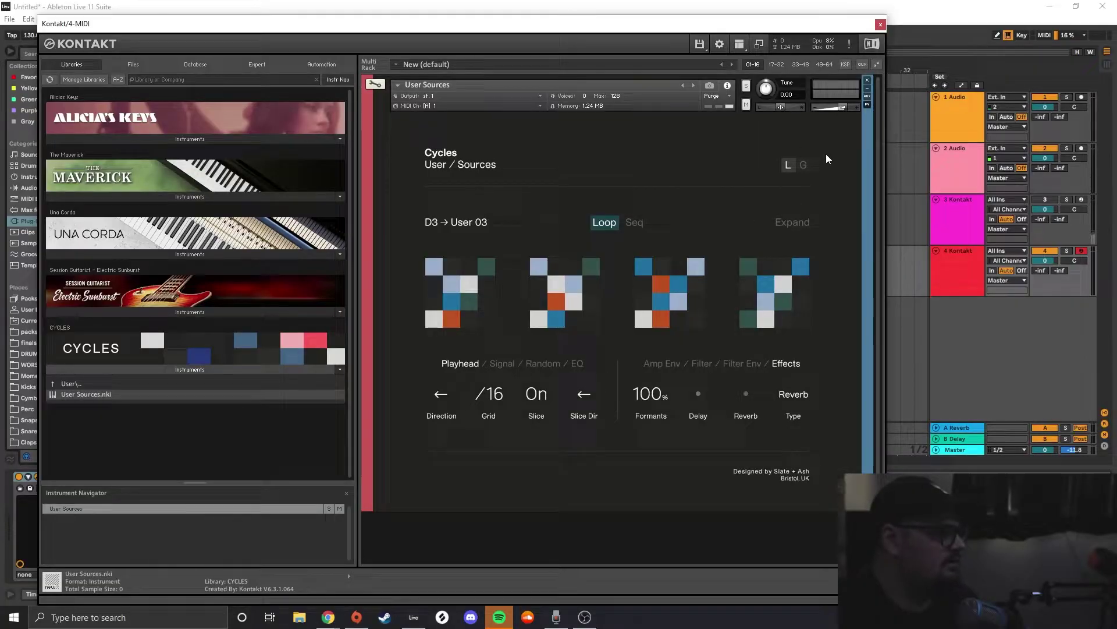
{"action": "left_click", "coordinate": [788, 164]}
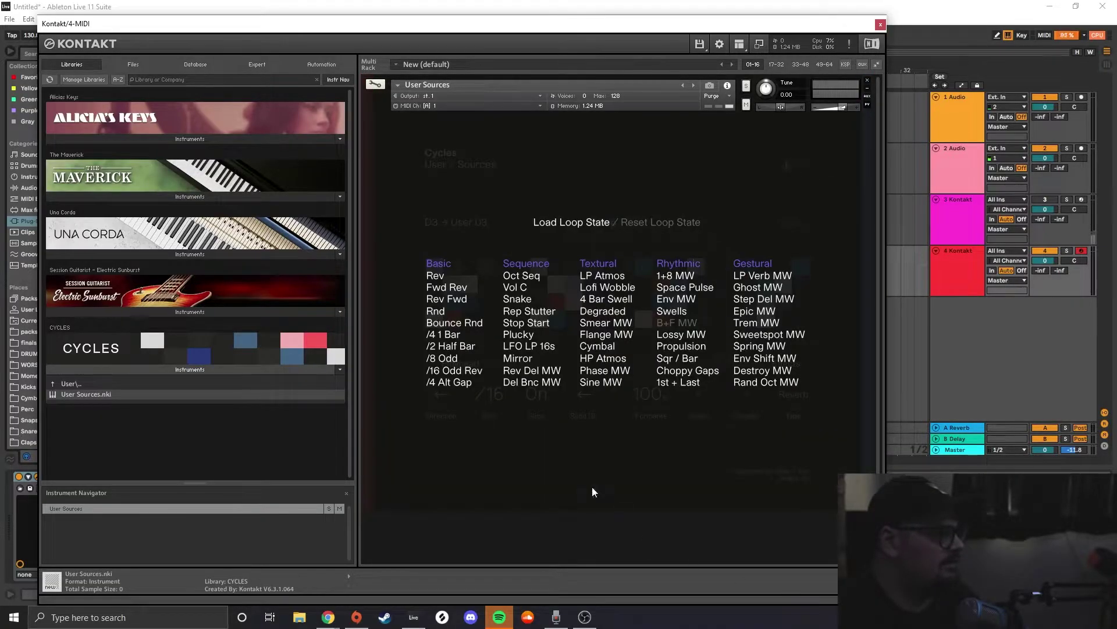
Load a sequenced loop state, set its scale to Oct, then load the Snake state
{"action": "left_click", "coordinate": [522, 333]}
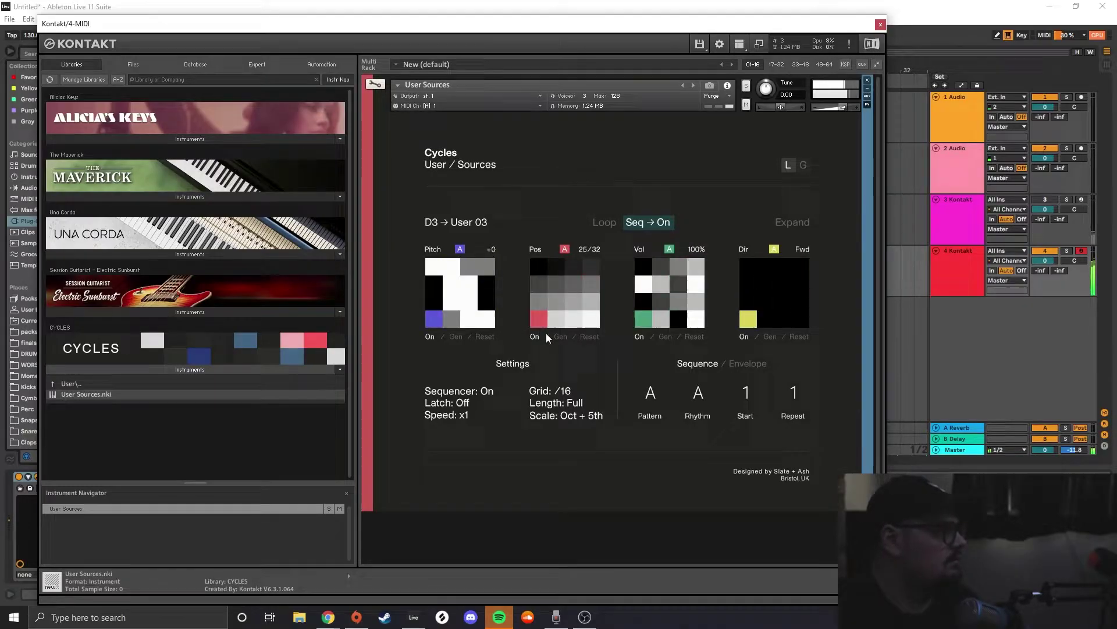
{"action": "left_click", "coordinate": [580, 425]}
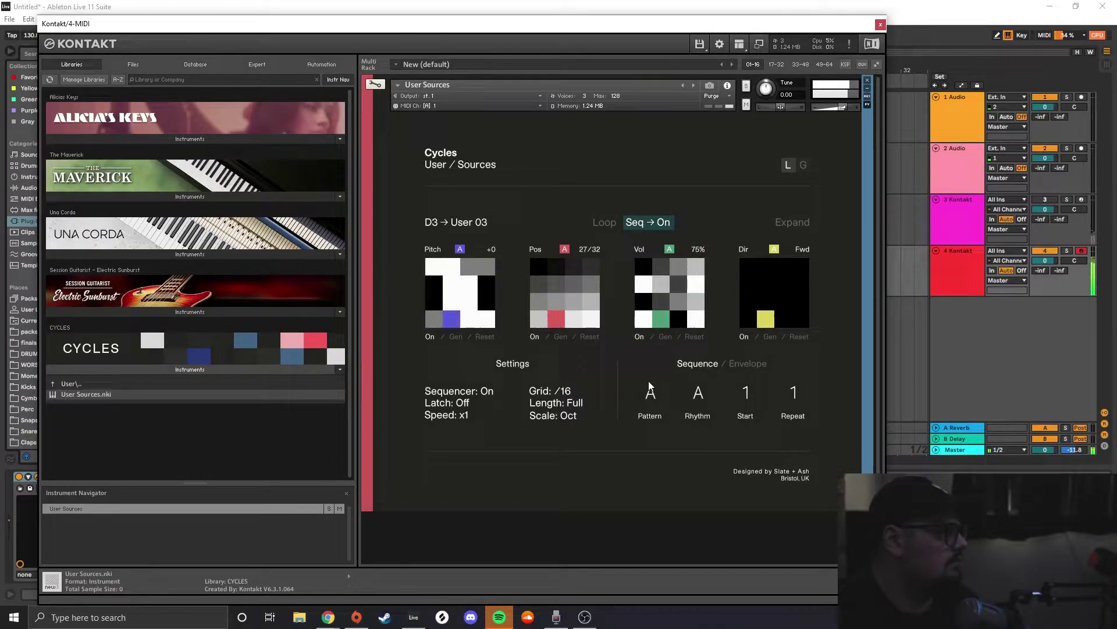
{"action": "left_click", "coordinate": [789, 163]}
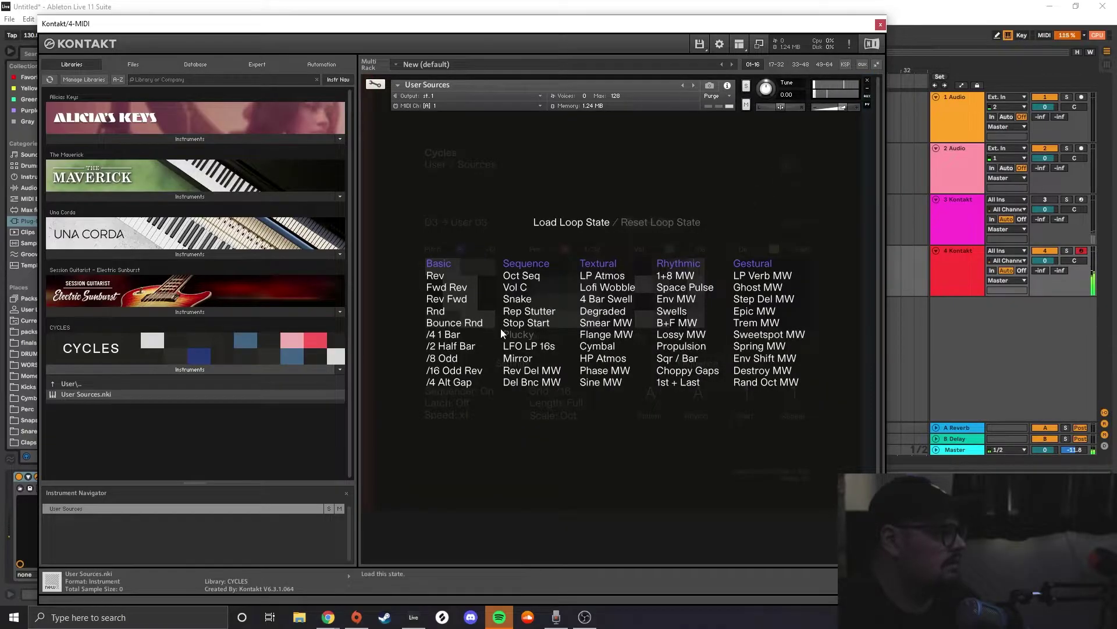
{"action": "left_click", "coordinate": [524, 297]}
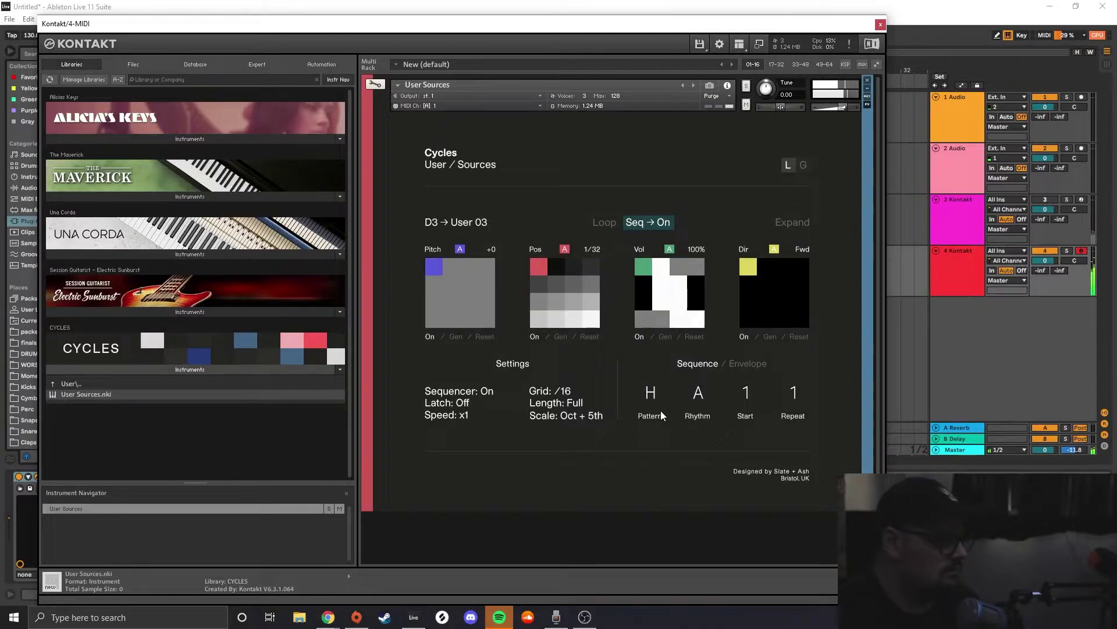
Set the sequence pattern to W and rhythm to Q, and toggle Latch off
{"action": "left_click_drag", "start_coordinate": [661, 410], "coordinate": [652, 361]}
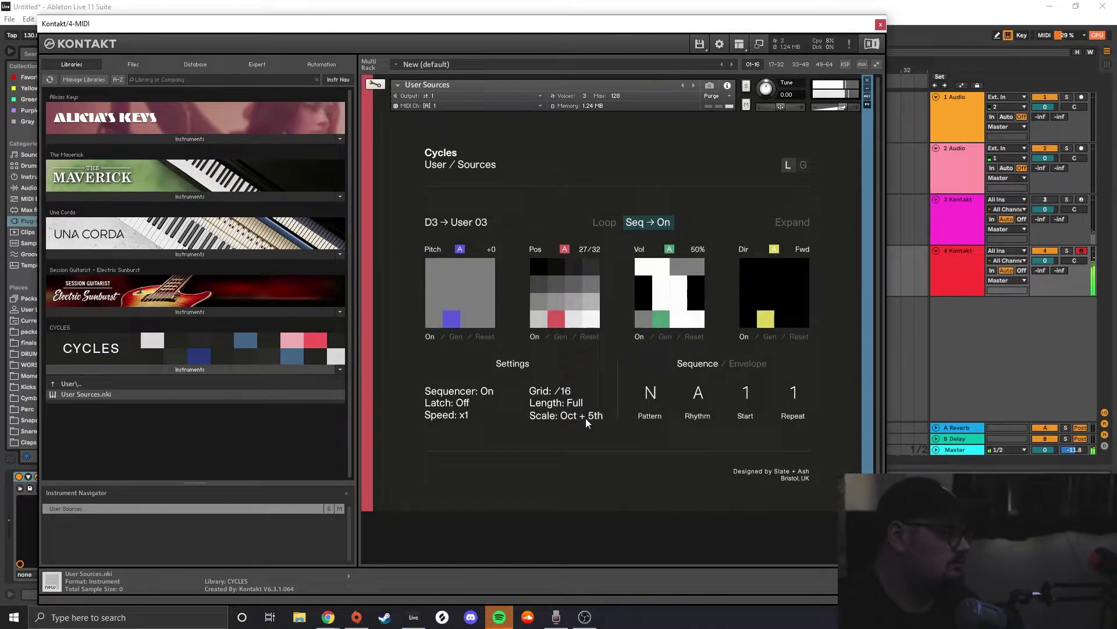
{"action": "left_click_drag", "start_coordinate": [585, 418], "coordinate": [585, 430]}
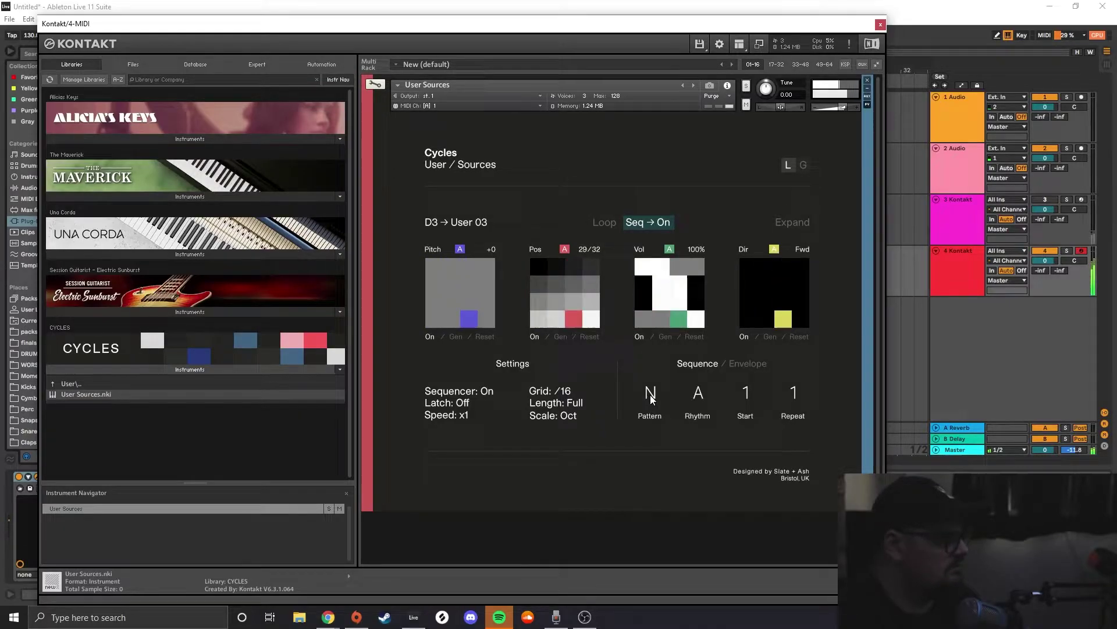
{"action": "left_click_drag", "start_coordinate": [651, 396], "coordinate": [665, 335]}
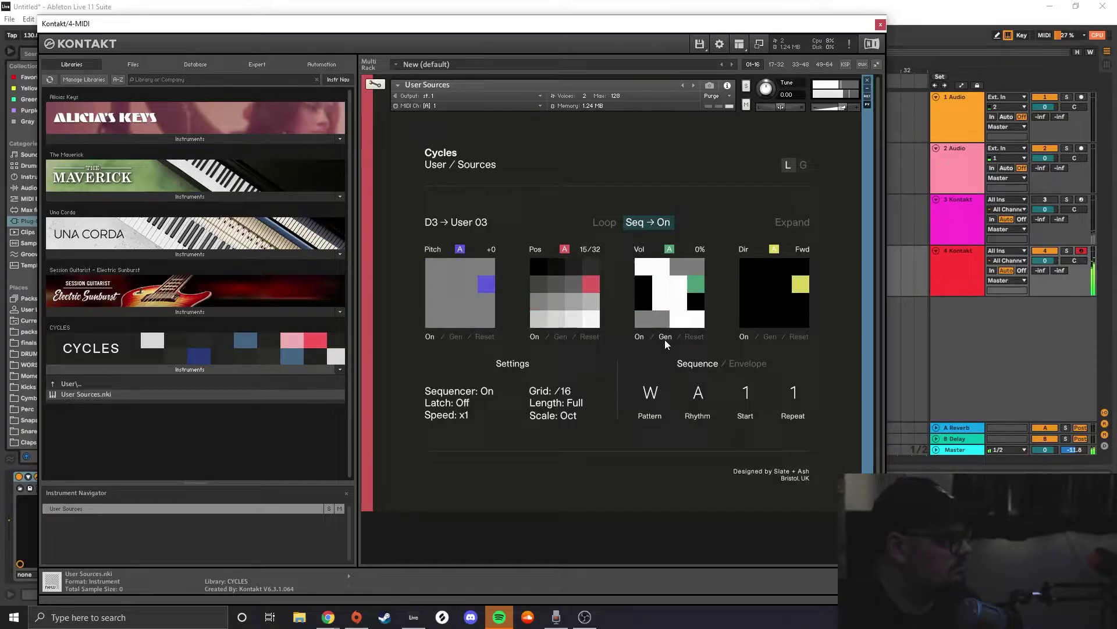
{"action": "left_click_drag", "start_coordinate": [698, 392], "coordinate": [726, 383]}
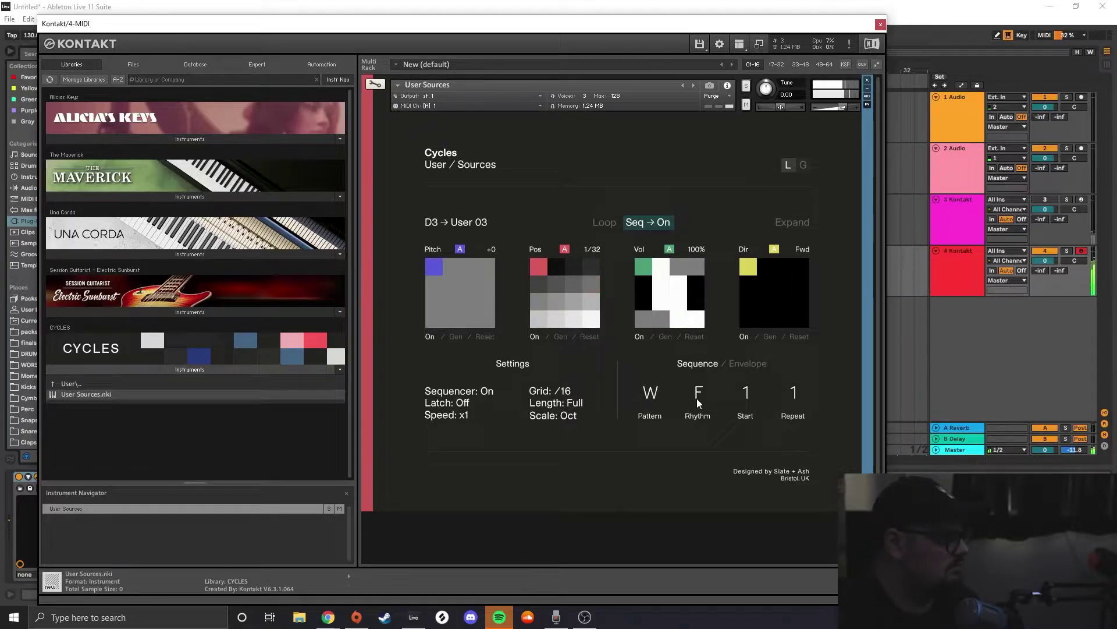
{"action": "left_click_drag", "start_coordinate": [700, 402], "coordinate": [798, 419]}
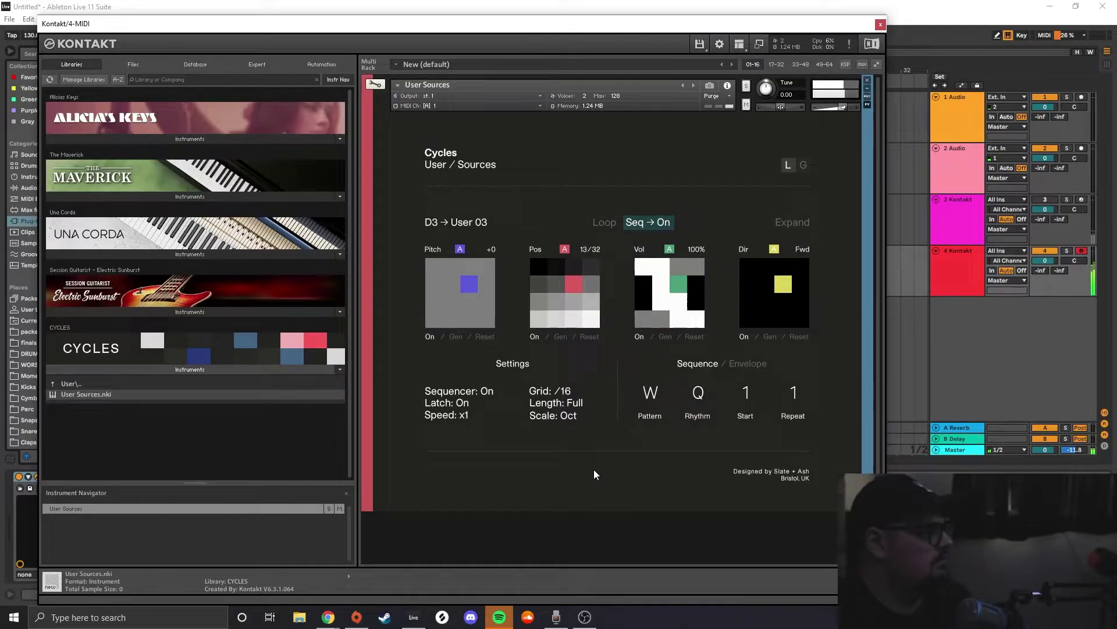
{"action": "left_click", "coordinate": [461, 404]}
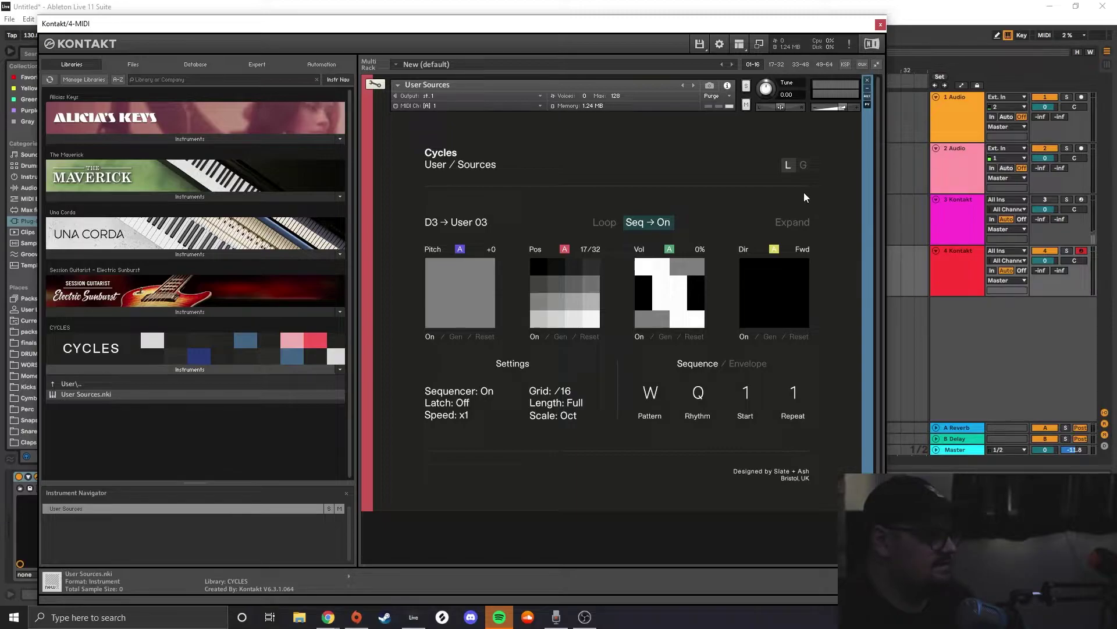
Load the Sine MW state from the Textural column of the Load Loop State list
{"action": "left_click", "coordinate": [788, 166]}
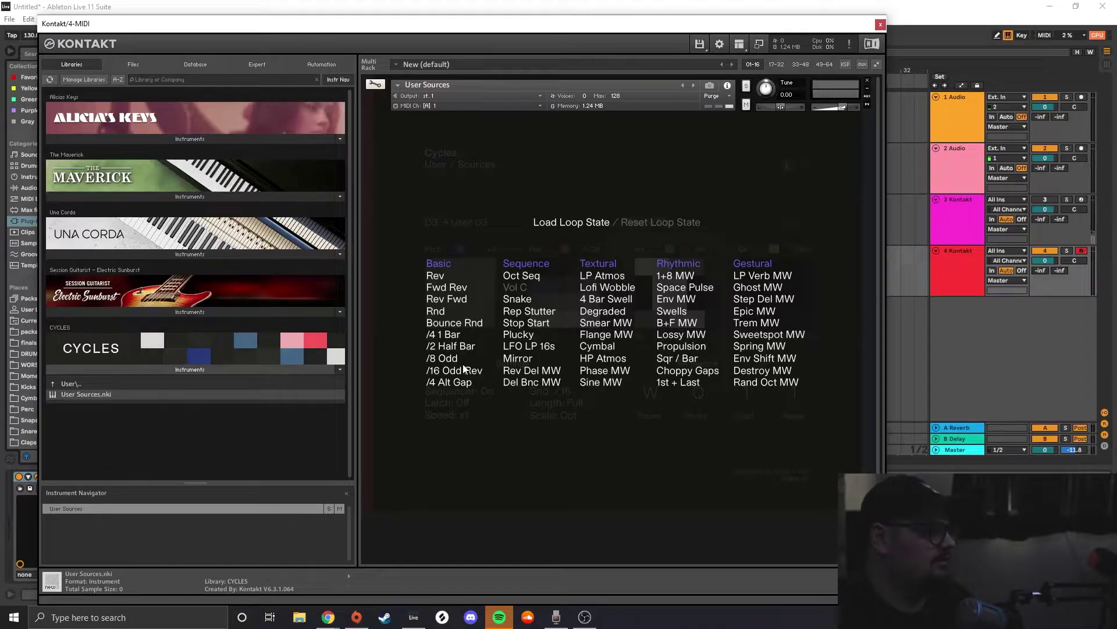
{"action": "left_click", "coordinate": [595, 379]}
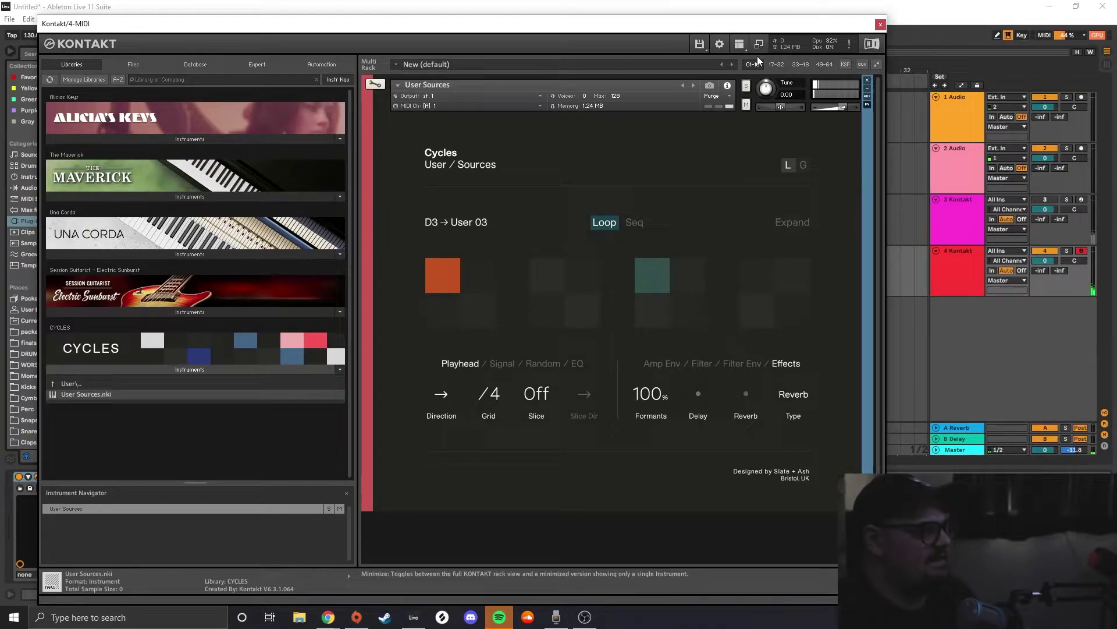
Reset the Cycles loop state, set the loop grid to /16, and raise grain position to 58%
{"action": "left_click", "coordinate": [804, 163]}
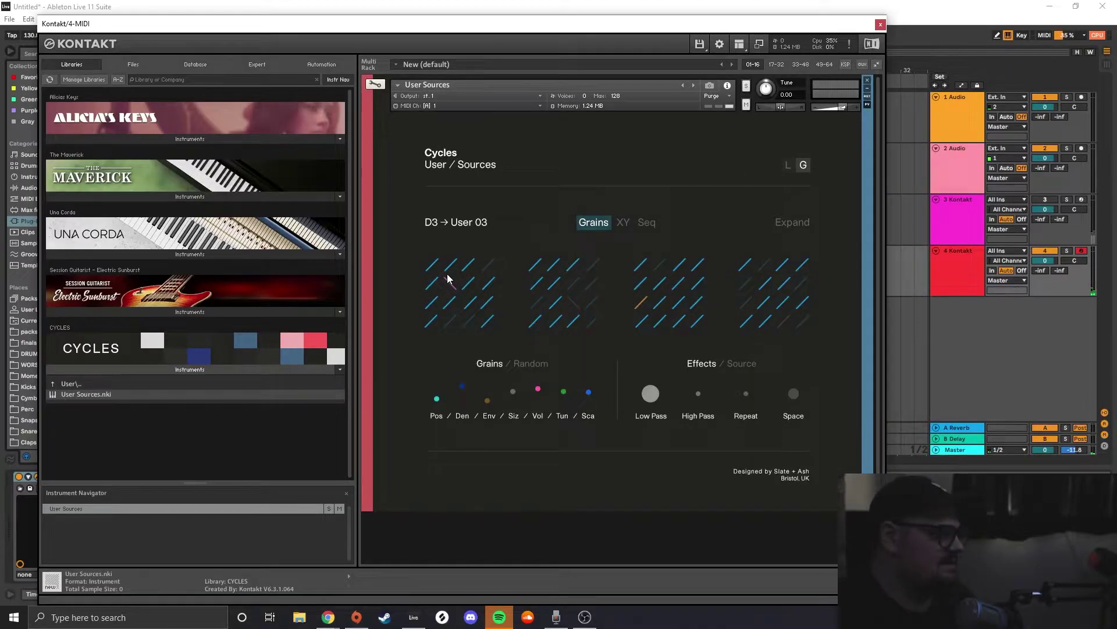
{"action": "left_click", "coordinate": [788, 164]}
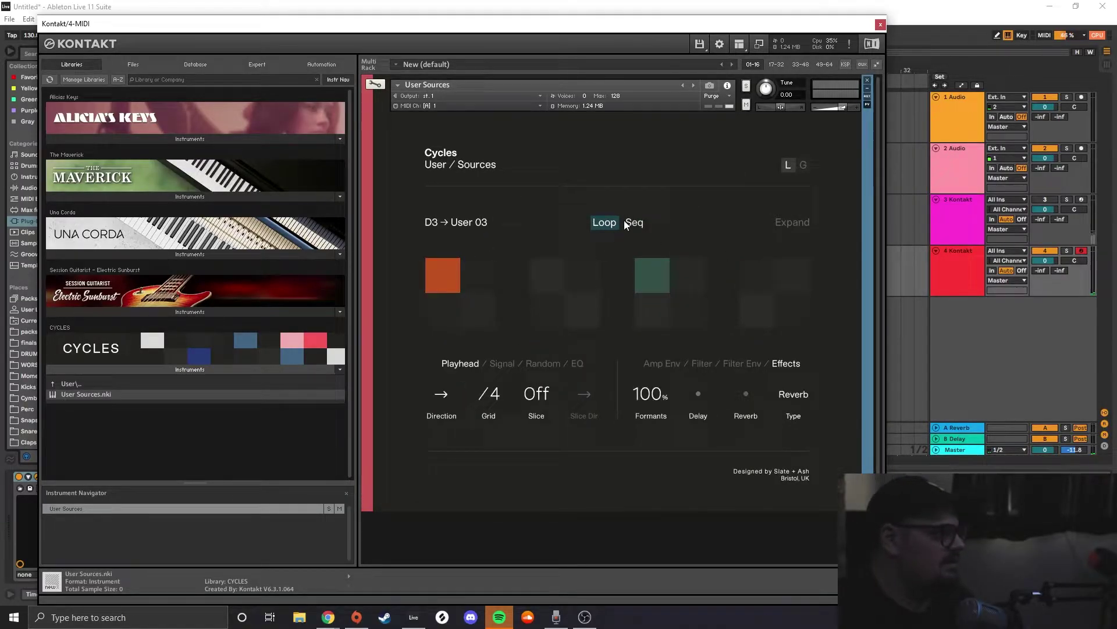
{"action": "left_click", "coordinate": [790, 166]}
{"action": "left_click", "coordinate": [664, 218]}
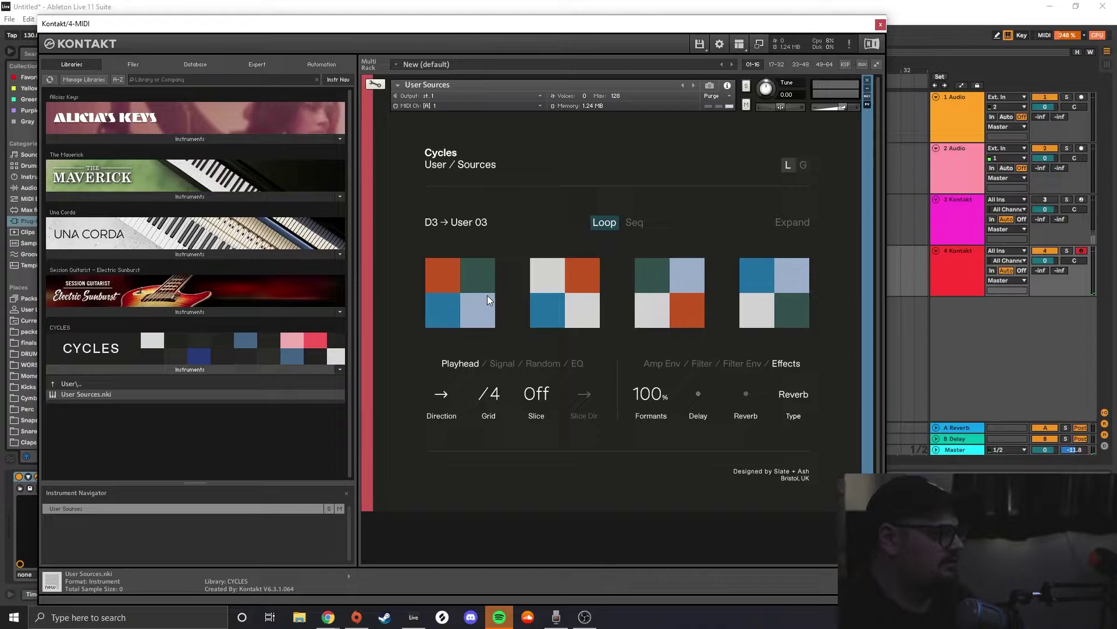
{"action": "left_click_drag", "start_coordinate": [498, 399], "coordinate": [498, 372]}
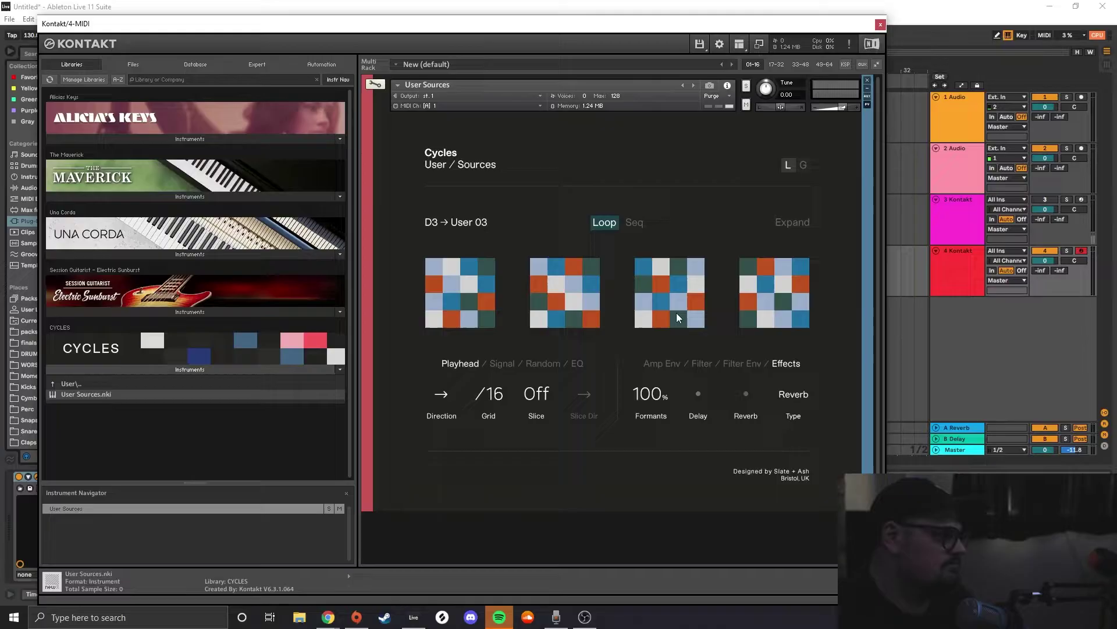
{"action": "left_click", "coordinate": [803, 165]}
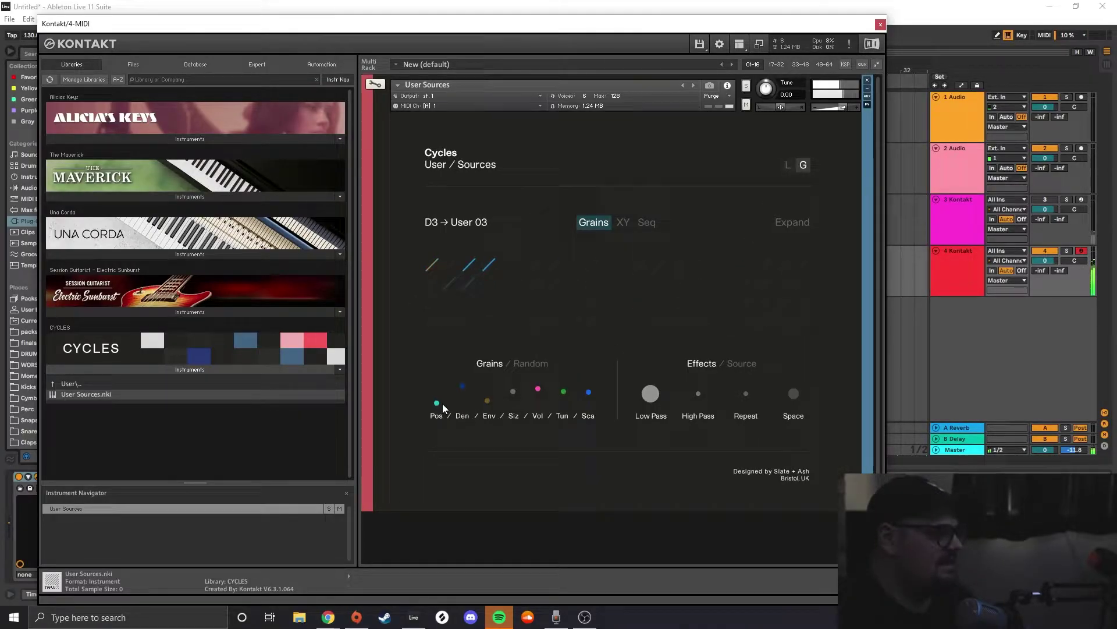
{"action": "mouse_move", "coordinate": [442, 404]}
{"action": "left_mouse_down"}
{"action": "mouse_move", "coordinate": [452, 360]}
{"action": "mouse_move", "coordinate": [452, 410]}
{"action": "left_mouse_up"}
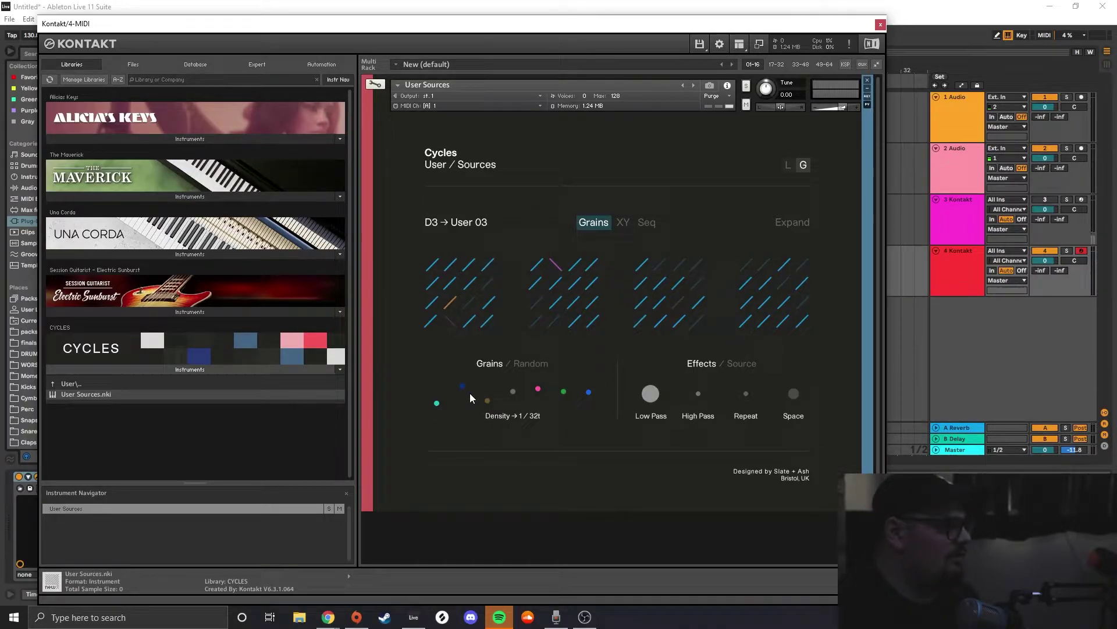
Set the Cycles grain density to 1/8t
{"action": "left_click_drag", "start_coordinate": [464, 394], "coordinate": [466, 424]}
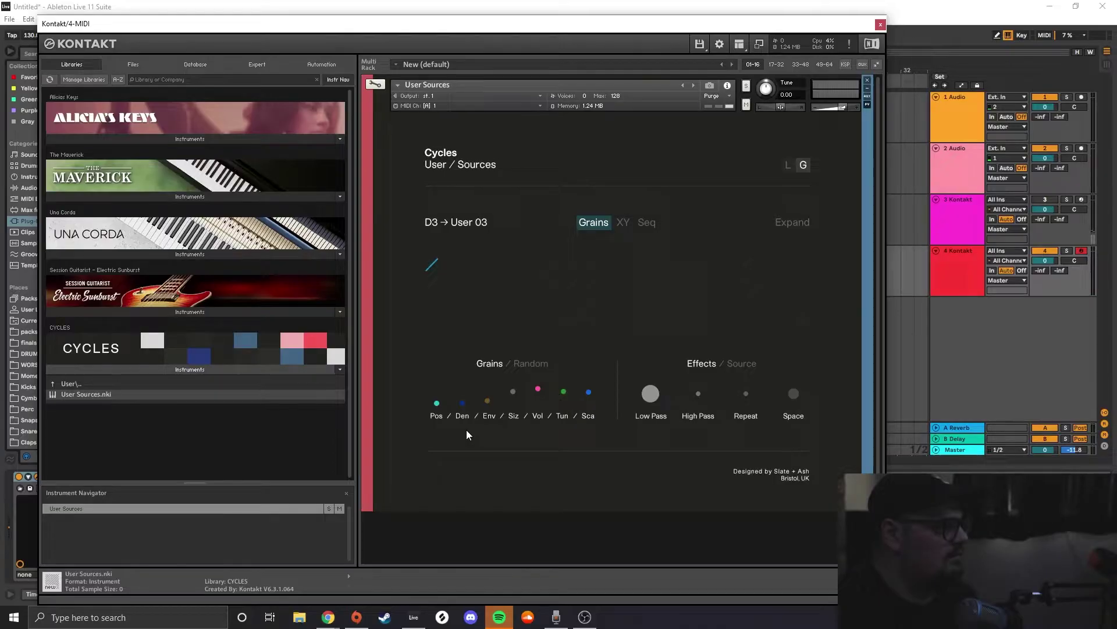
{"action": "left_click_drag", "start_coordinate": [466, 429], "coordinate": [469, 355]}
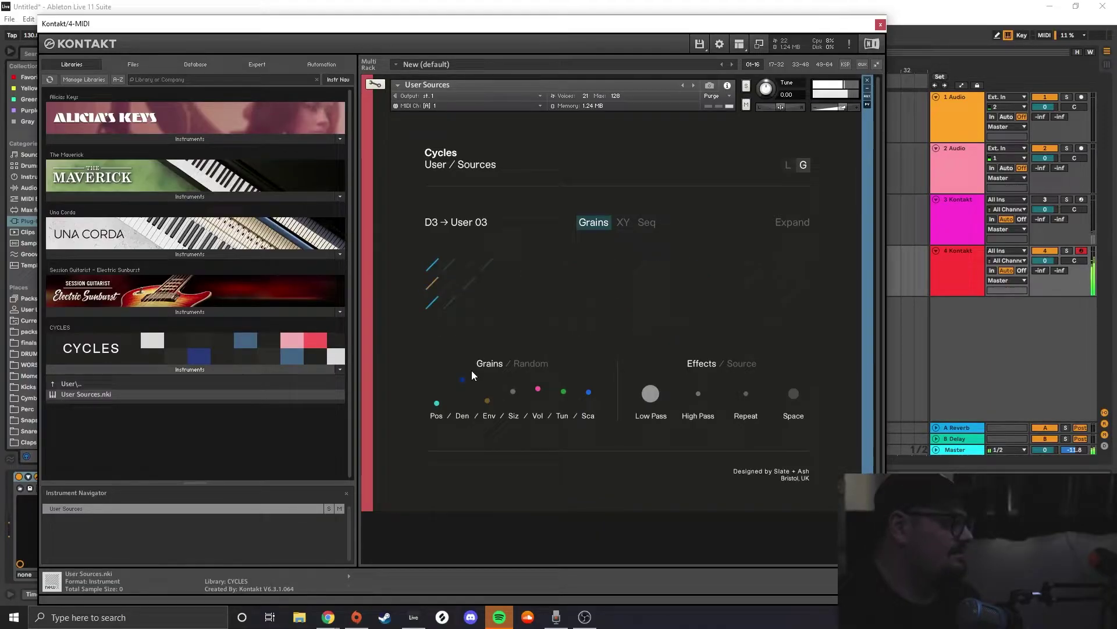
{"action": "left_click_drag", "start_coordinate": [467, 390], "coordinate": [462, 407]}
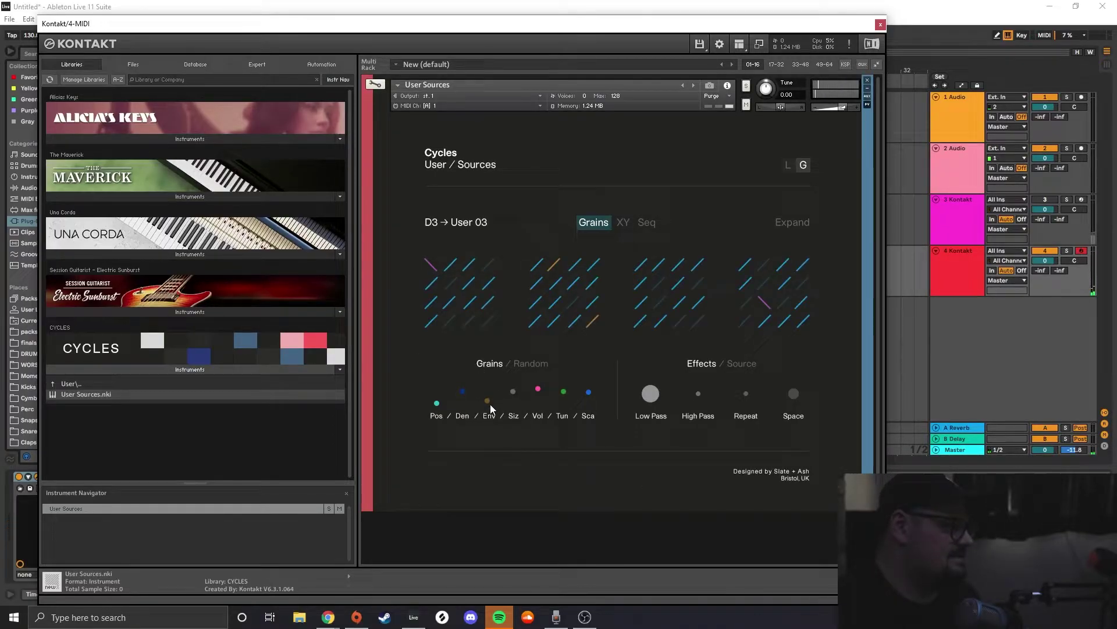
Bring grain envelope shape to 0% and reduce the grain size
{"action": "left_click_drag", "start_coordinate": [488, 400], "coordinate": [486, 420]}
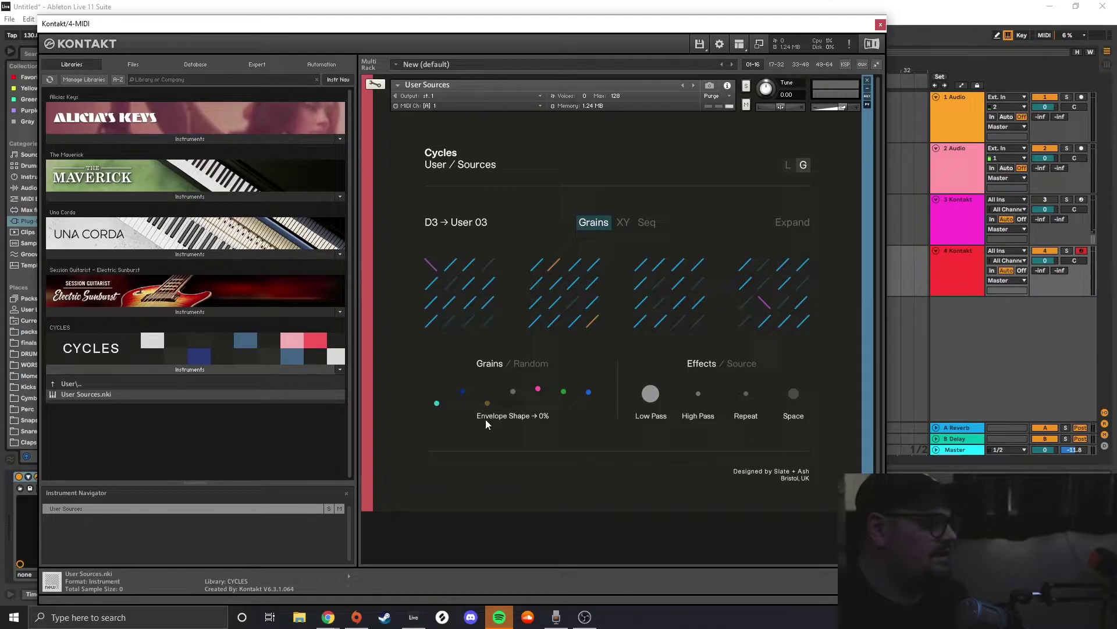
{"action": "left_click", "coordinate": [488, 418]}
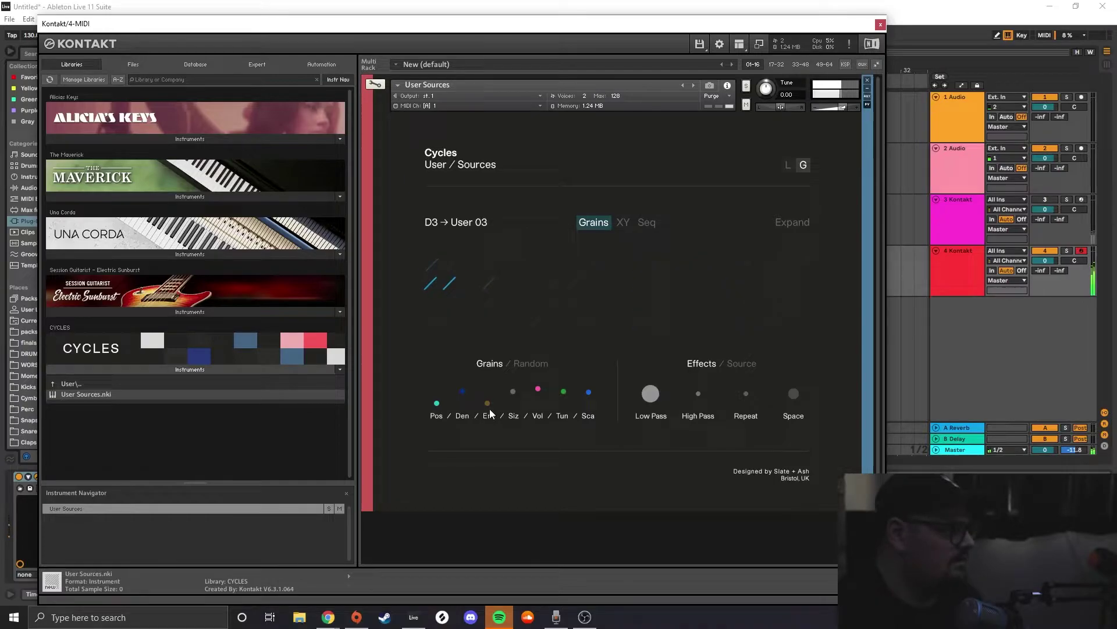
{"action": "left_click_drag", "start_coordinate": [487, 403], "coordinate": [489, 383]}
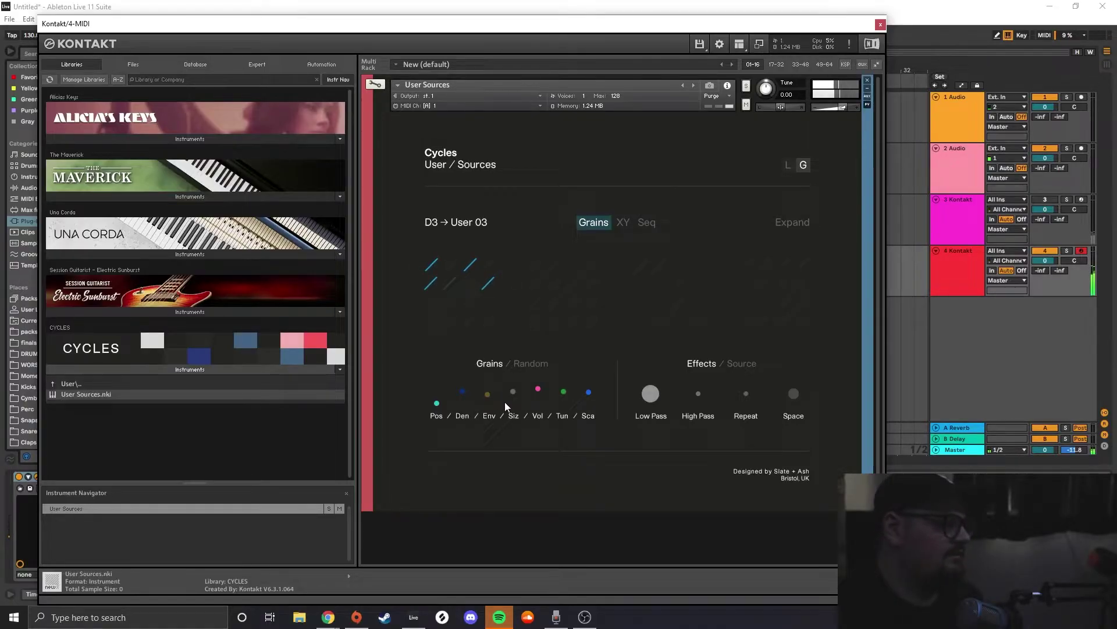
{"action": "mouse_move", "coordinate": [486, 393]}
{"action": "left_mouse_down"}
{"action": "mouse_move", "coordinate": [492, 427]}
{"action": "mouse_move", "coordinate": [492, 402]}
{"action": "left_mouse_up"}
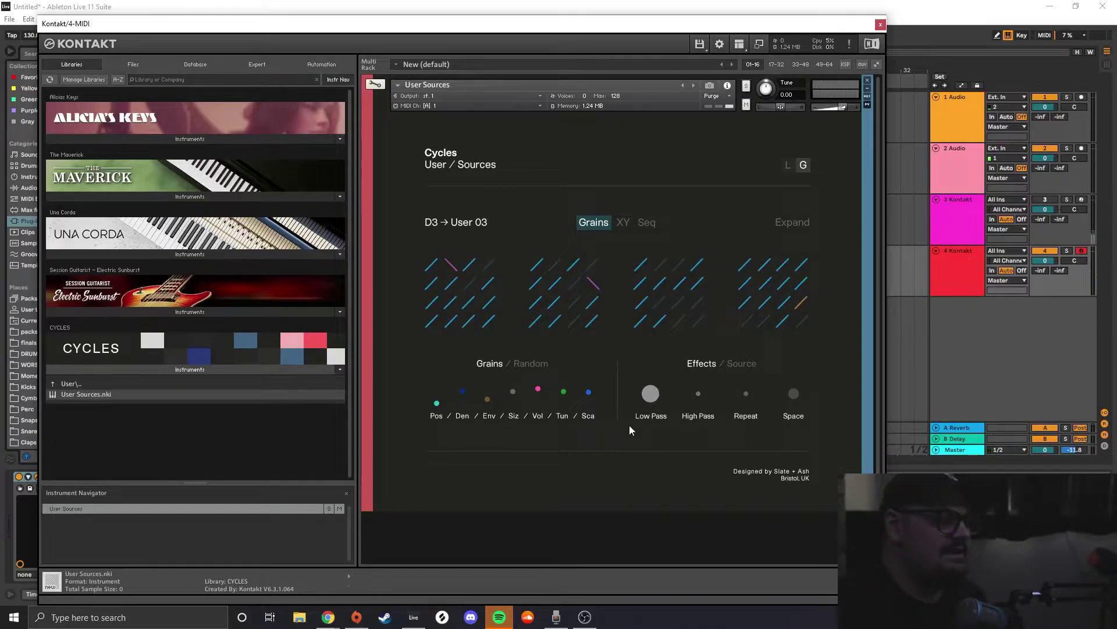
{"action": "left_click_drag", "start_coordinate": [512, 393], "coordinate": [520, 364]}
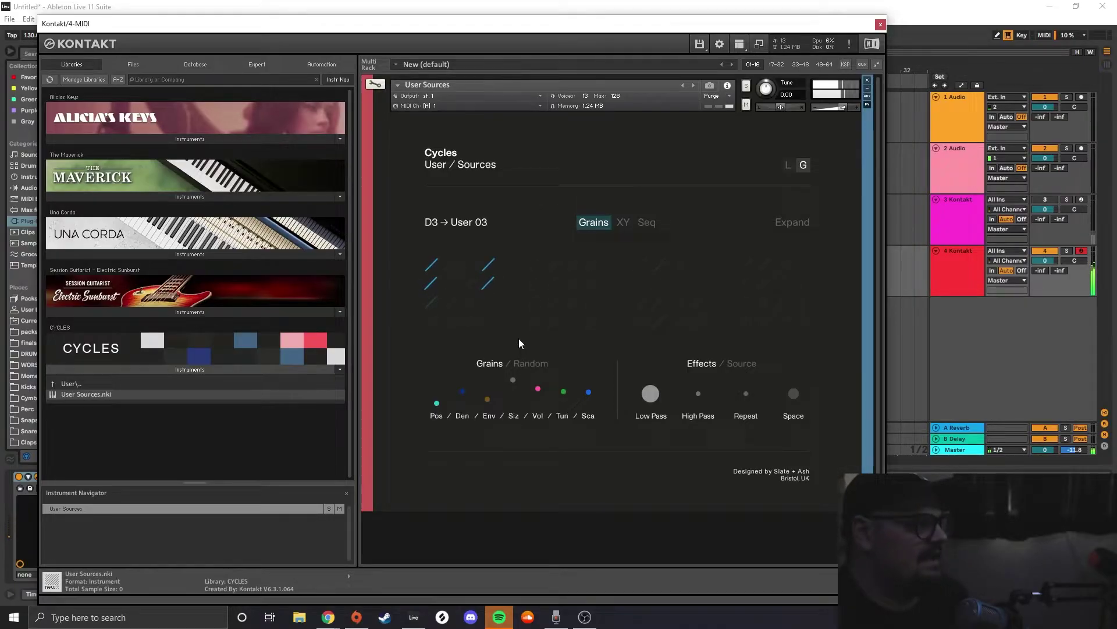
Set the grain tuning to +7
{"action": "left_click", "coordinate": [532, 364]}
{"action": "left_click", "coordinate": [490, 363]}
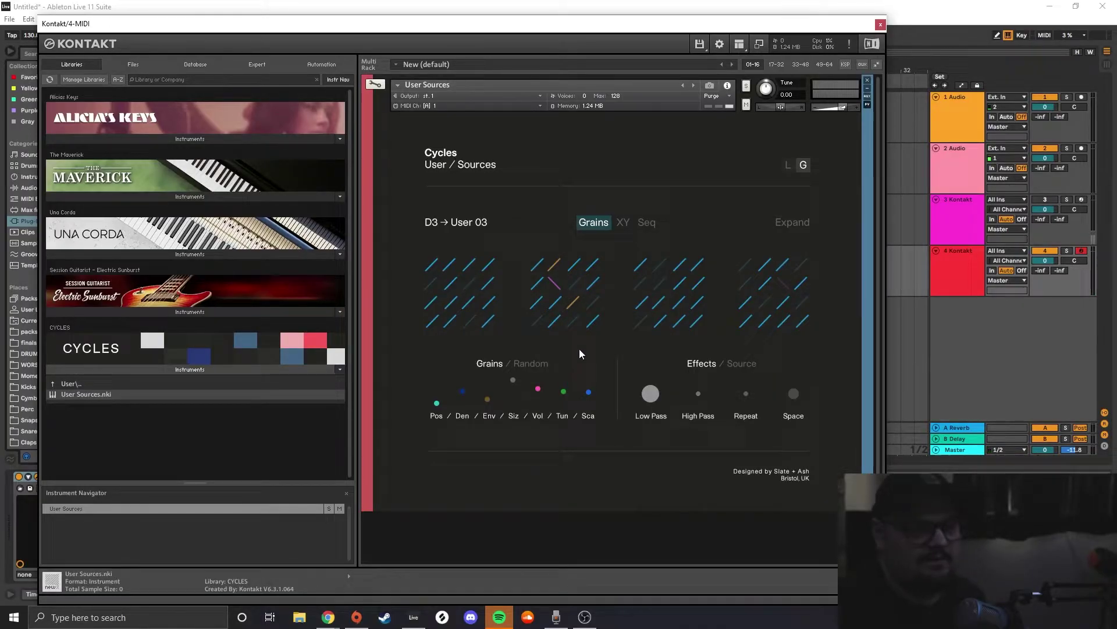
{"action": "left_click_drag", "start_coordinate": [566, 394], "coordinate": [563, 401]}
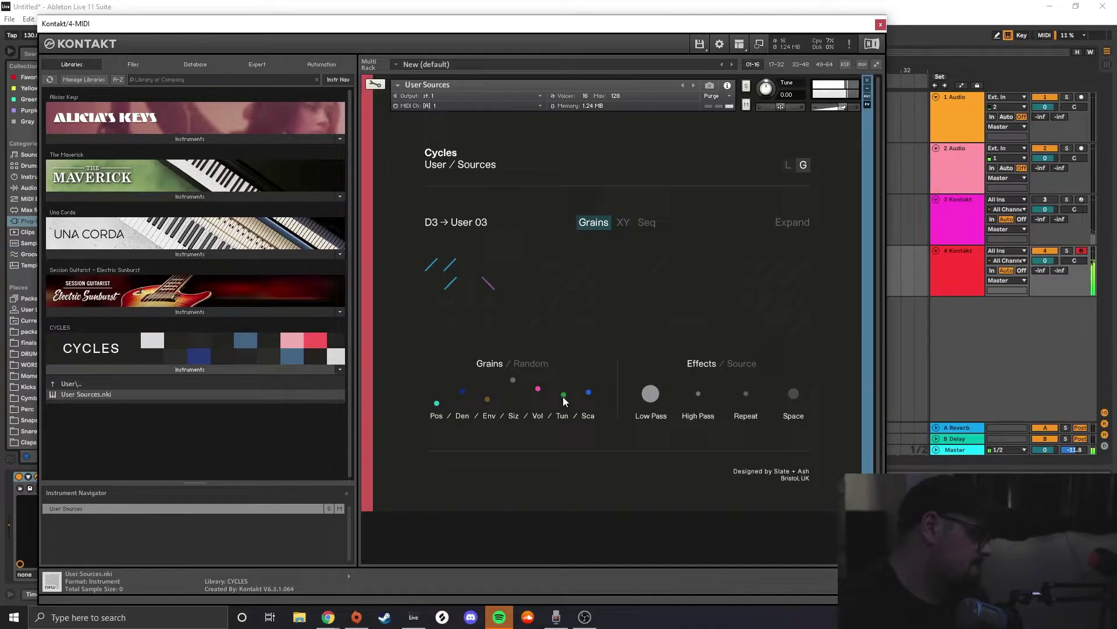
{"action": "mouse_move", "coordinate": [563, 402]}
{"action": "left_mouse_down"}
{"action": "mouse_move", "coordinate": [561, 374]}
{"action": "mouse_move", "coordinate": [563, 394]}
{"action": "left_mouse_up"}
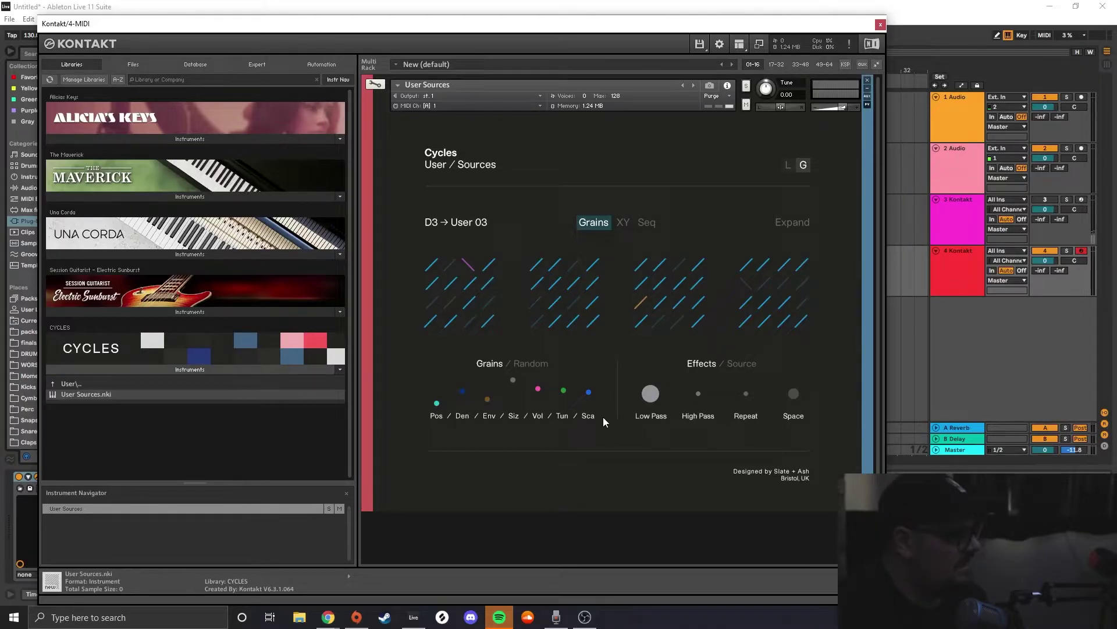
Change the grain scale to Arp Major
{"action": "mouse_move", "coordinate": [588, 393]}
{"action": "left_click_drag", "start_coordinate": [588, 394], "coordinate": [588, 401]}
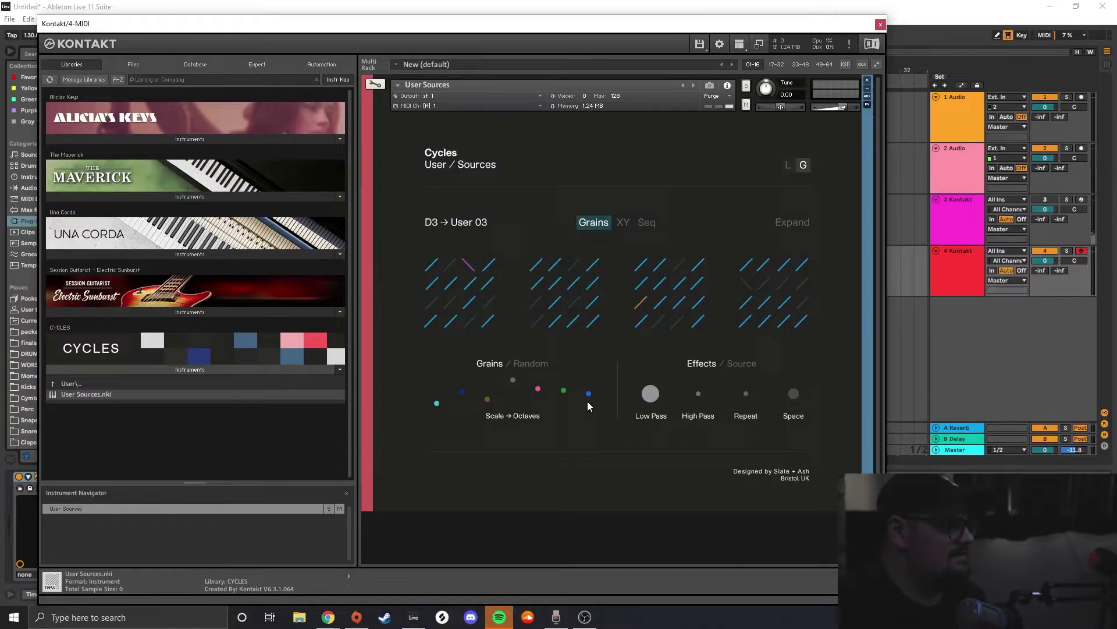
{"action": "left_click", "coordinate": [525, 366]}
{"action": "mouse_move", "coordinate": [563, 389]}
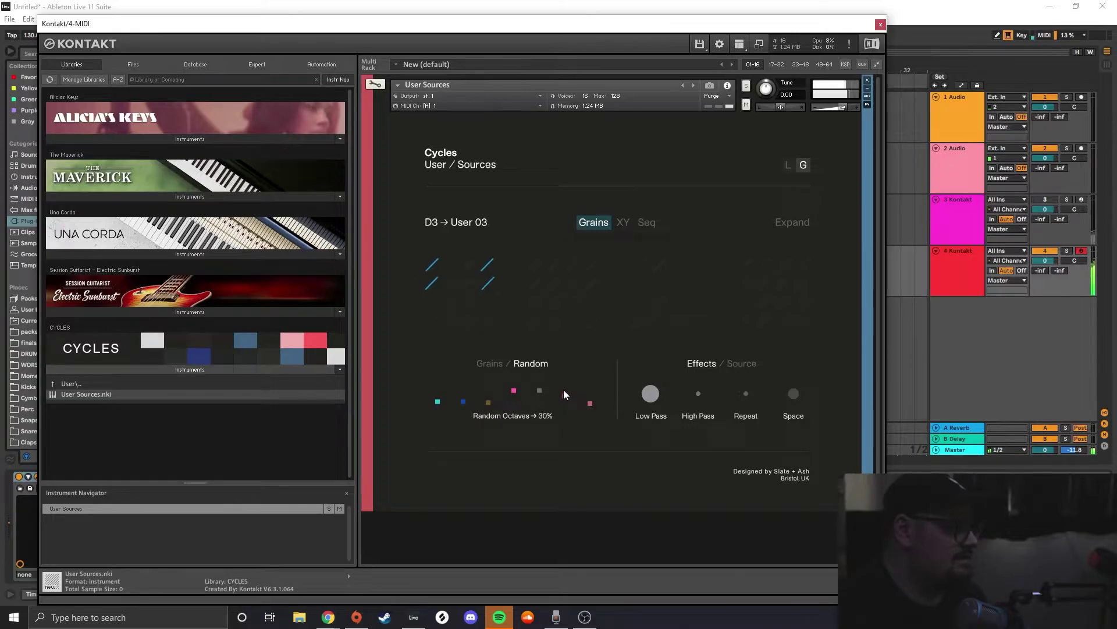
{"action": "left_click", "coordinate": [481, 363]}
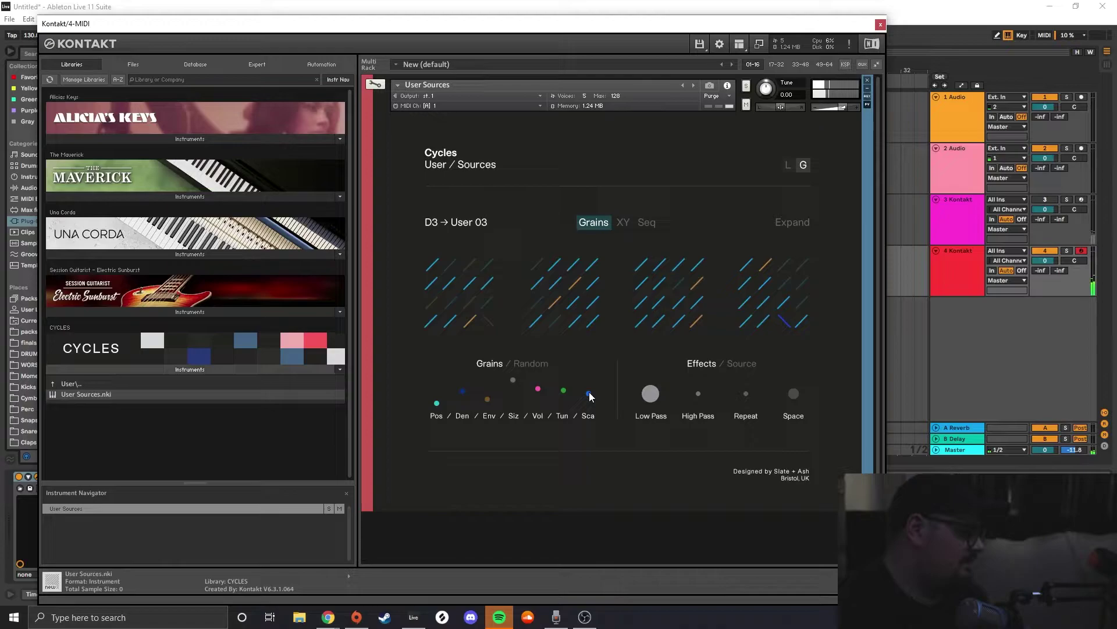
{"action": "left_click_drag", "start_coordinate": [590, 396], "coordinate": [587, 400]}
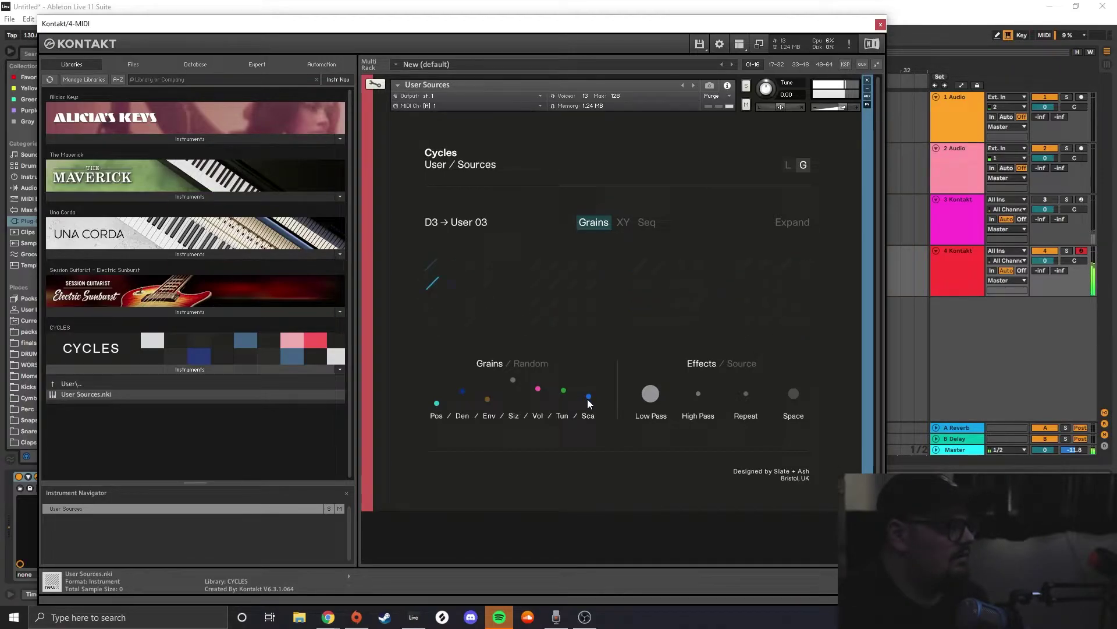
Turn on position modulation with an 8/1 LFO rate and disable the density parameter
{"action": "left_click", "coordinate": [438, 417]}
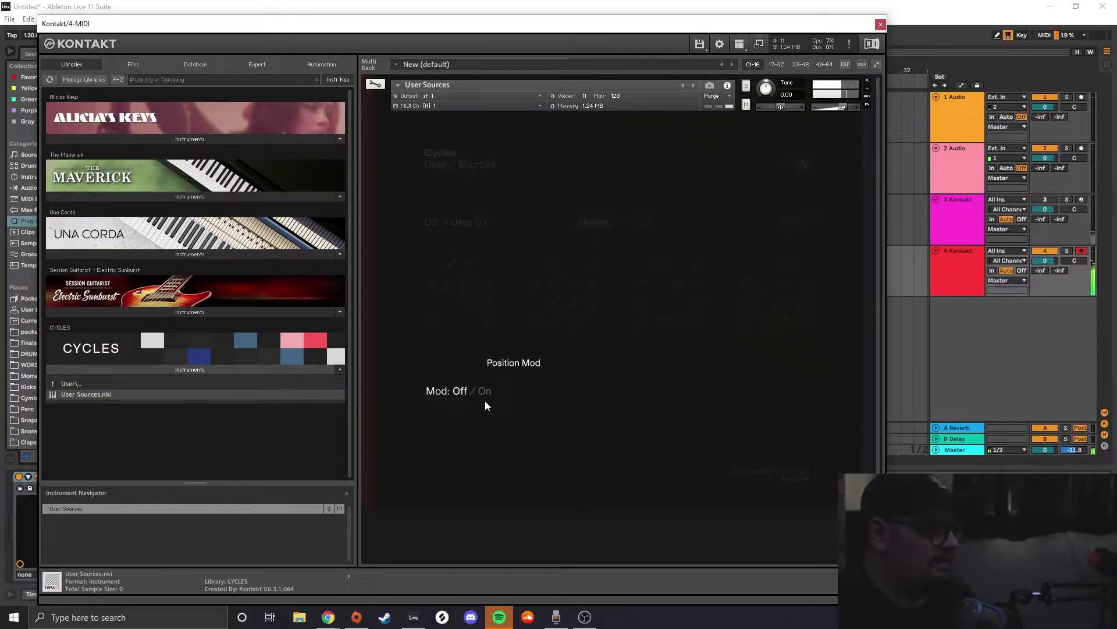
{"action": "left_click", "coordinate": [480, 390]}
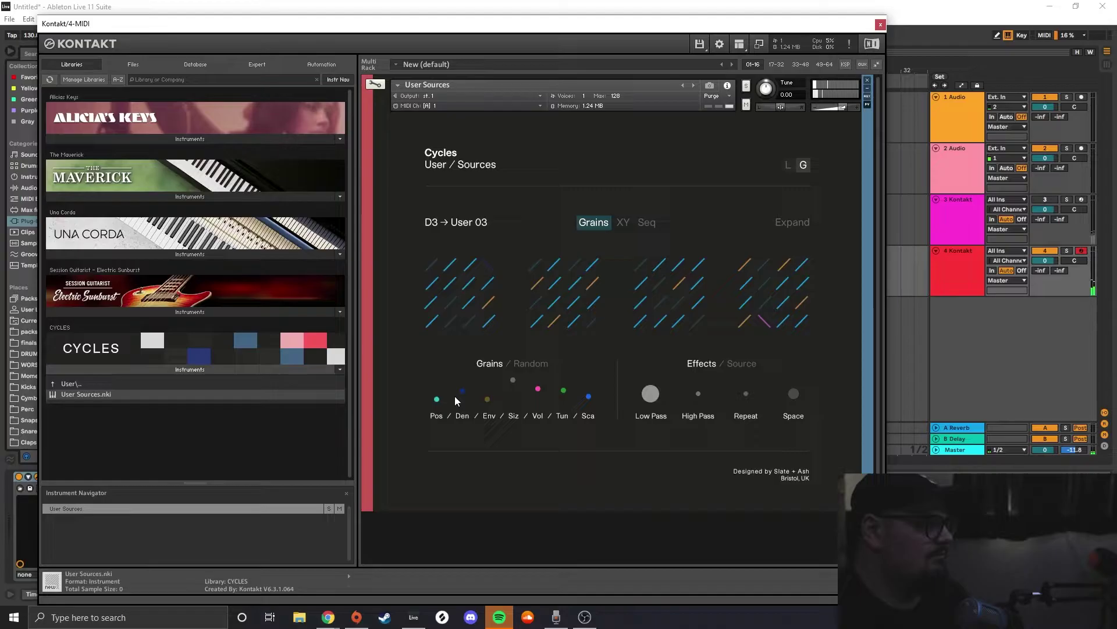
{"action": "left_click", "coordinate": [438, 416]}
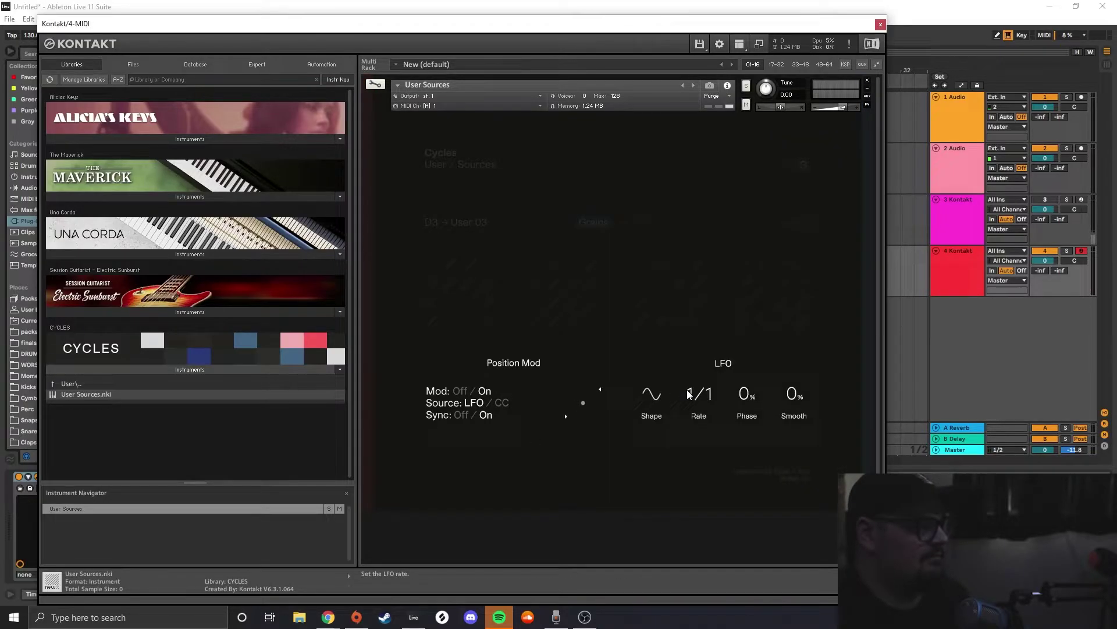
{"action": "left_click_drag", "start_coordinate": [699, 394], "coordinate": [700, 490]}
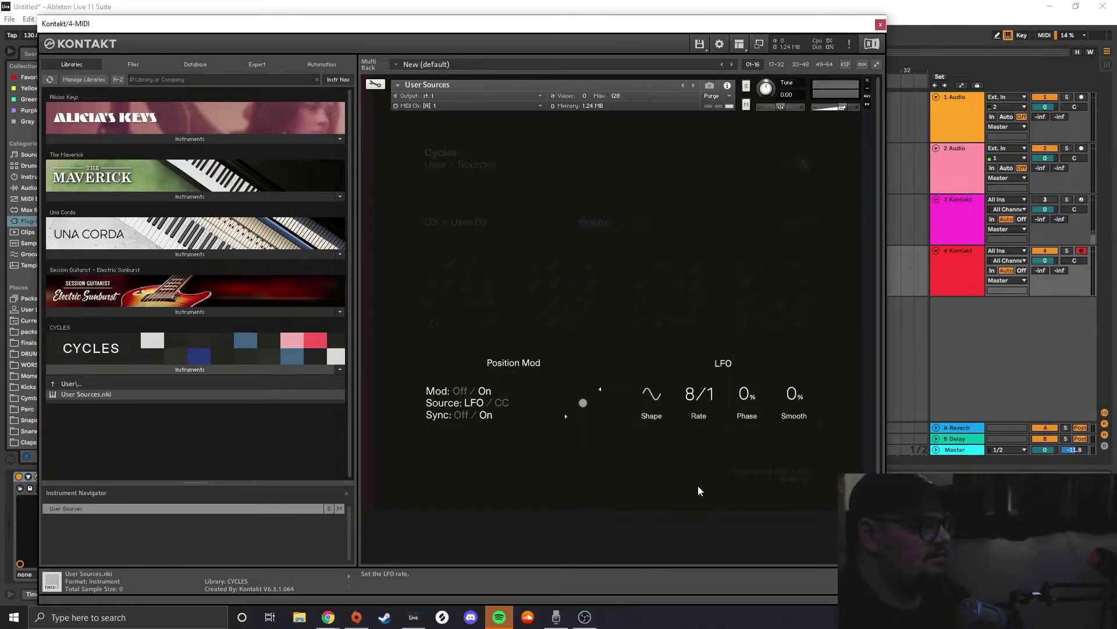
{"action": "left_click", "coordinate": [664, 501]}
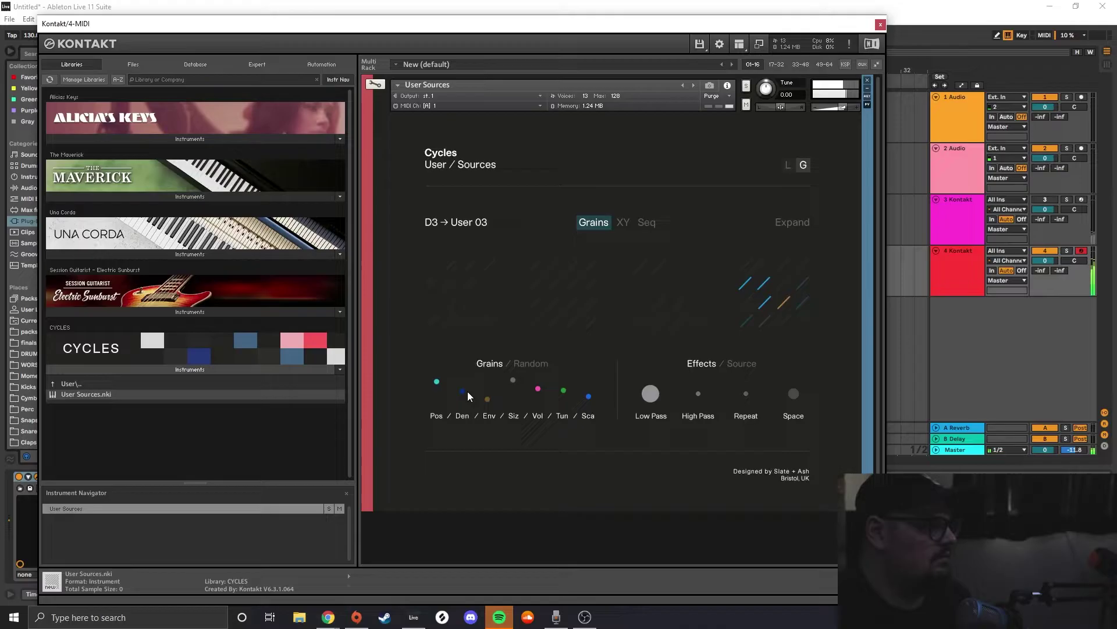
{"action": "left_click", "coordinate": [463, 417]}
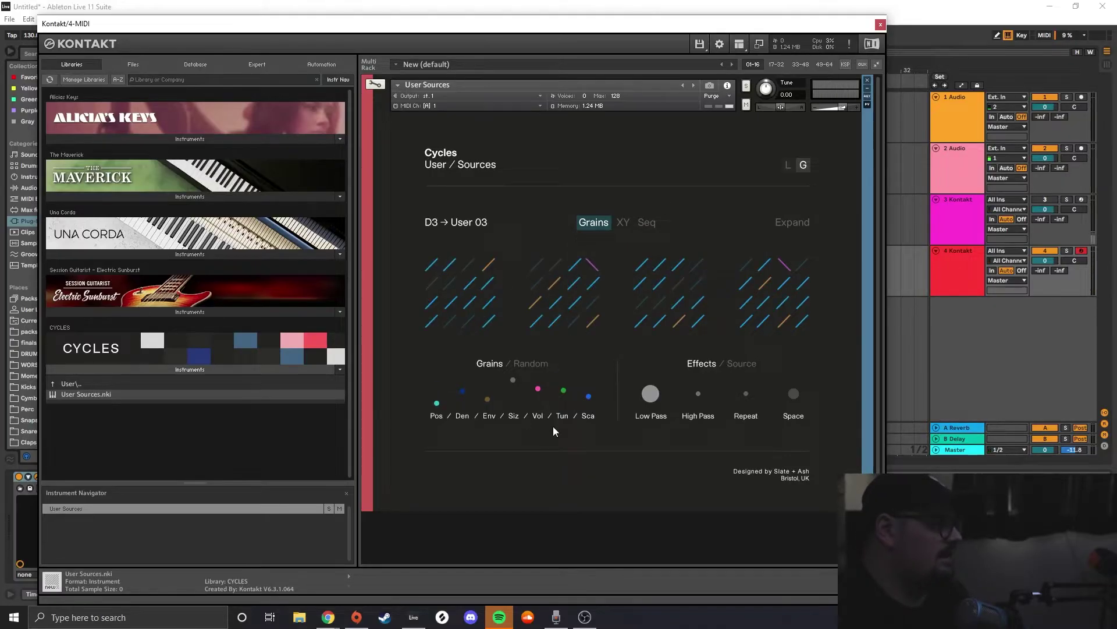
In the random settings, leave random position at 0% and raise random timing to 100%
{"action": "left_click", "coordinate": [522, 363]}
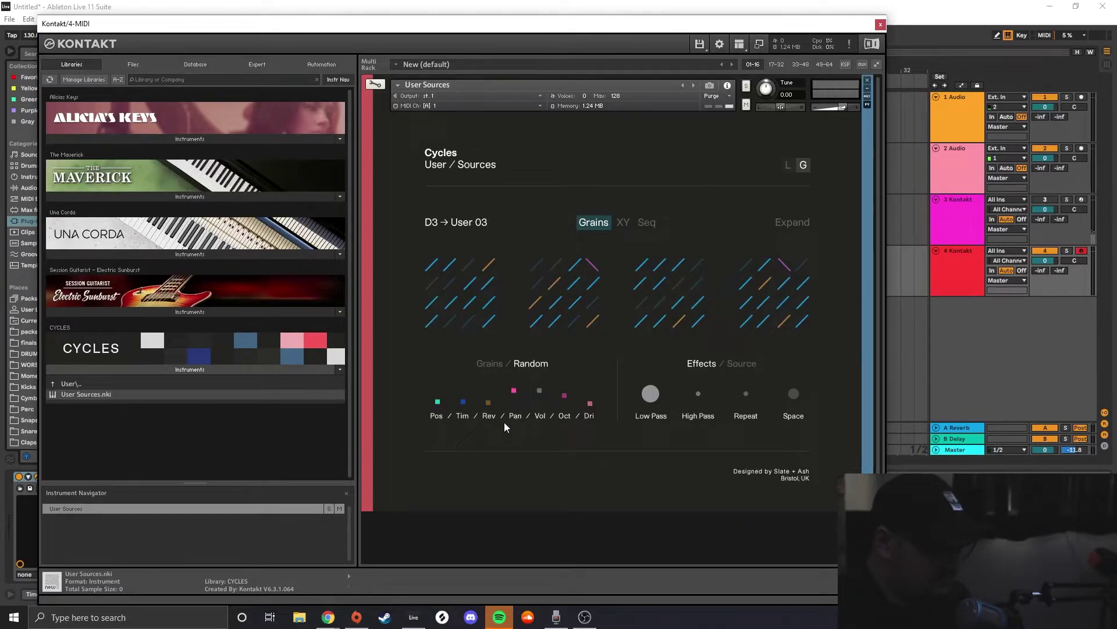
{"action": "left_click", "coordinate": [485, 362]}
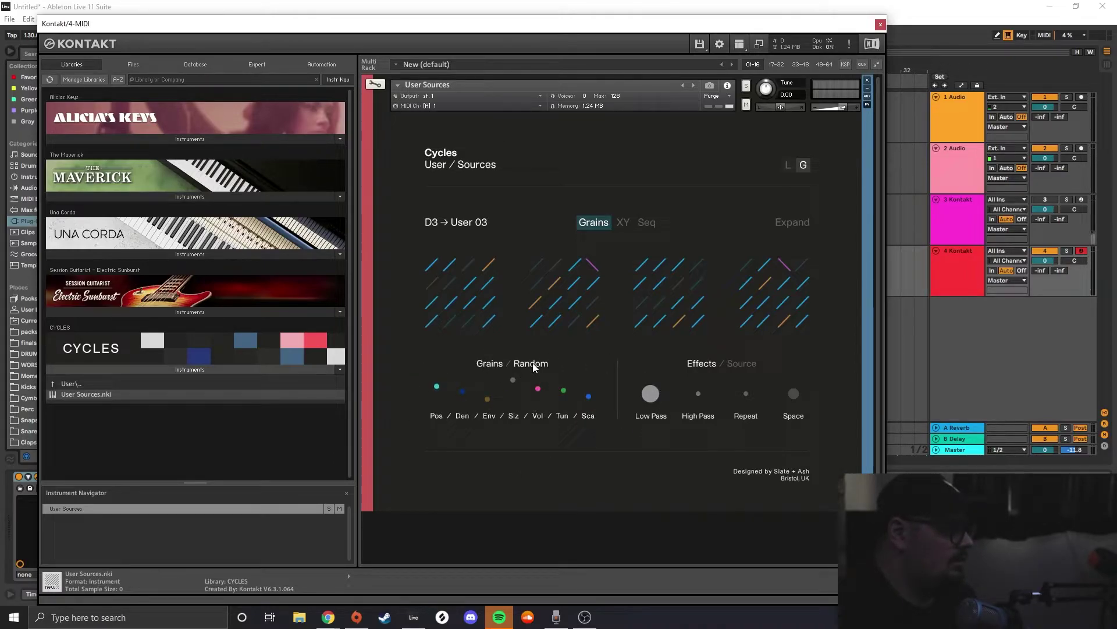
{"action": "left_click", "coordinate": [533, 362]}
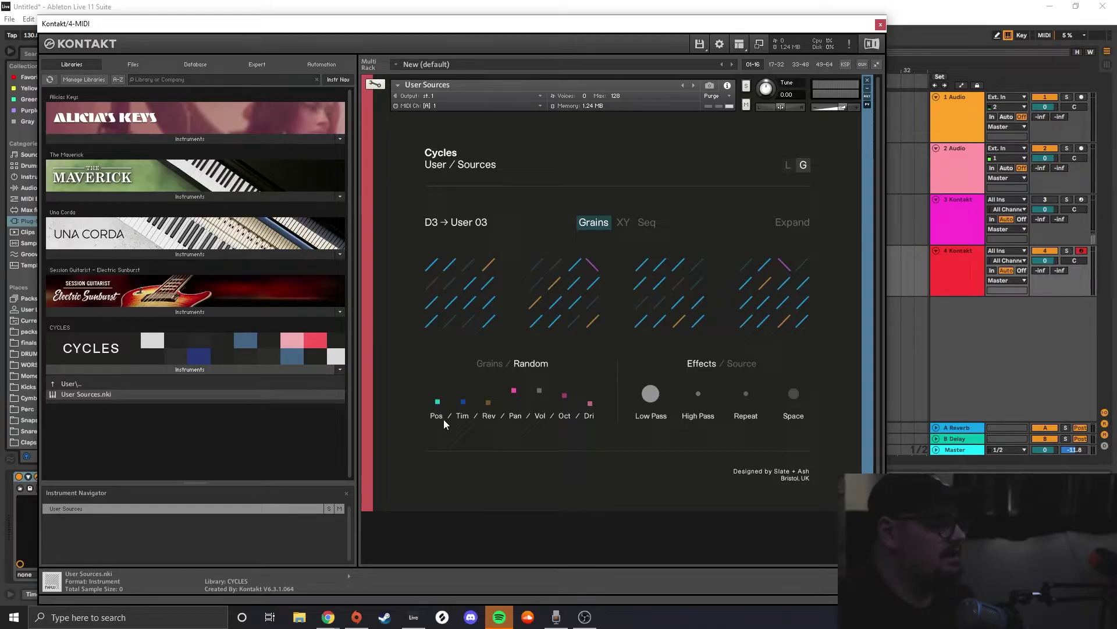
{"action": "left_click_drag", "start_coordinate": [438, 401], "coordinate": [445, 330]}
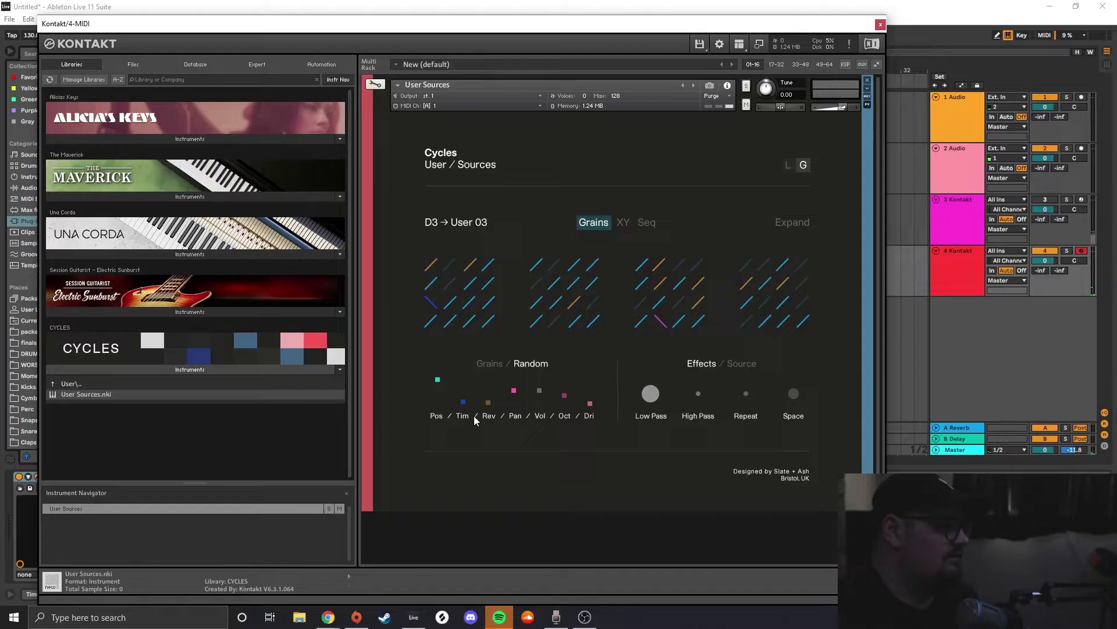
{"action": "left_click_drag", "start_coordinate": [447, 391], "coordinate": [438, 398]}
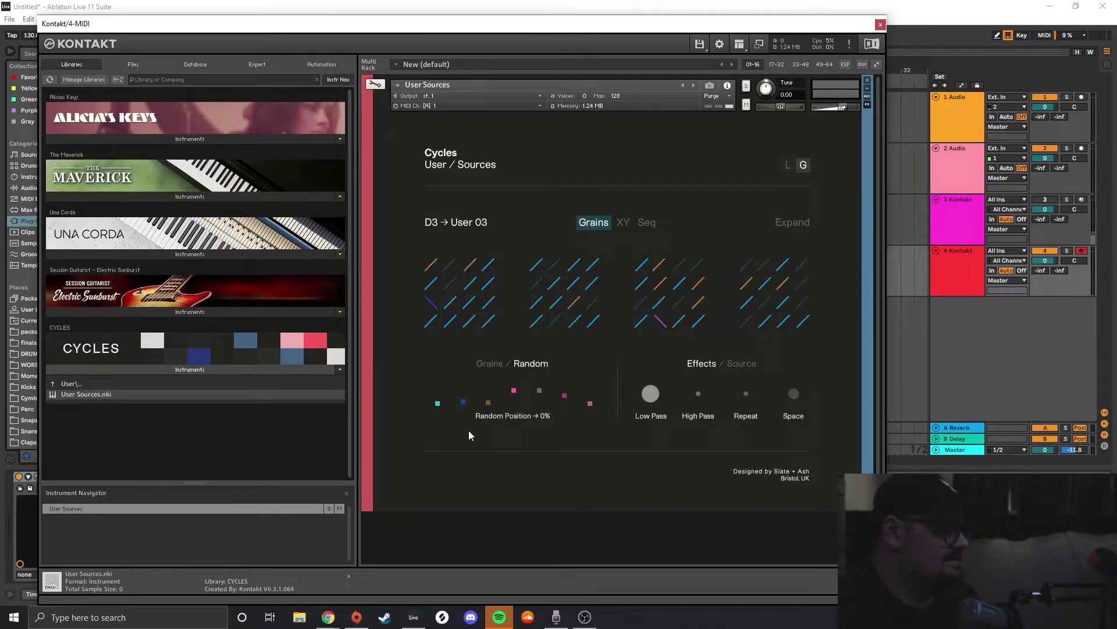
{"action": "mouse_move", "coordinate": [465, 406]}
{"action": "left_click_drag", "start_coordinate": [465, 401], "coordinate": [465, 408]}
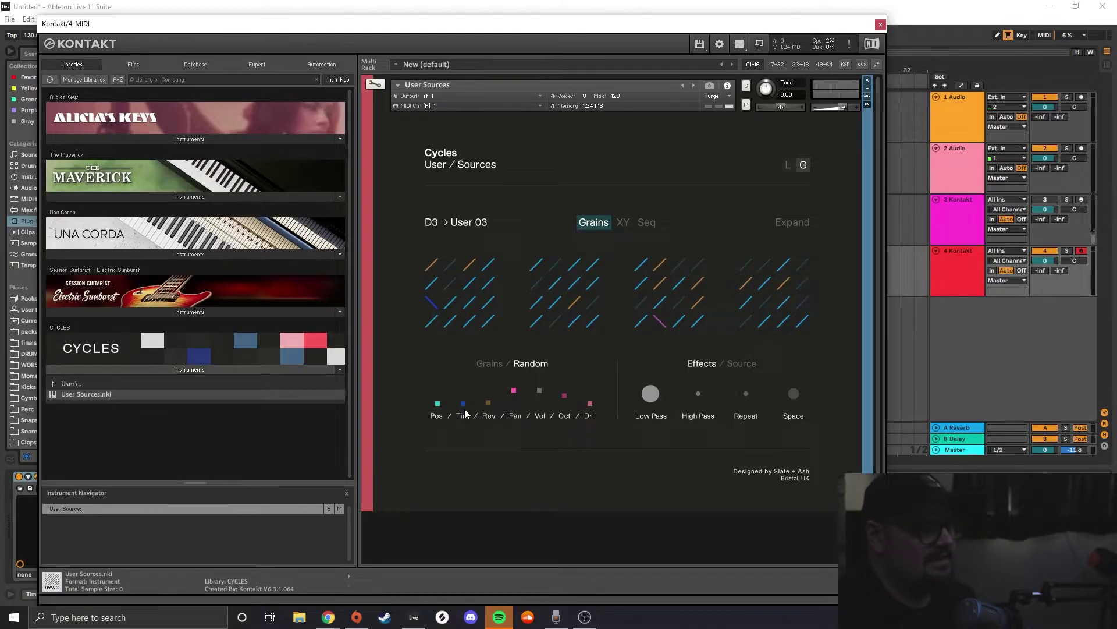
{"action": "left_click_drag", "start_coordinate": [464, 409], "coordinate": [504, 410]}
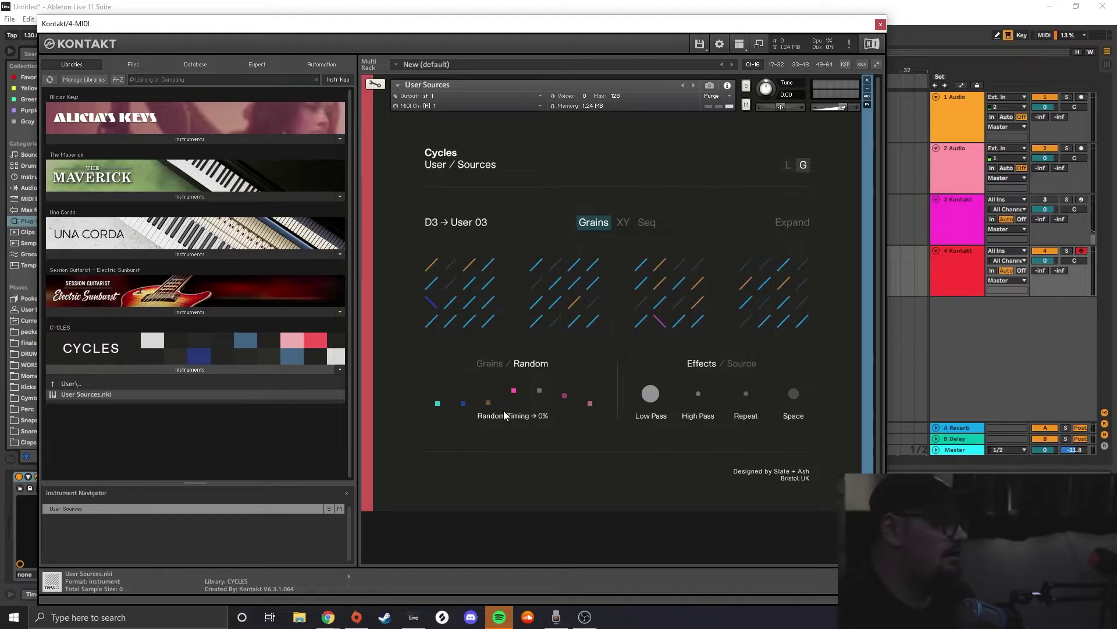
Raise the random reverse amount to 100%
{"action": "left_click", "coordinate": [519, 366]}
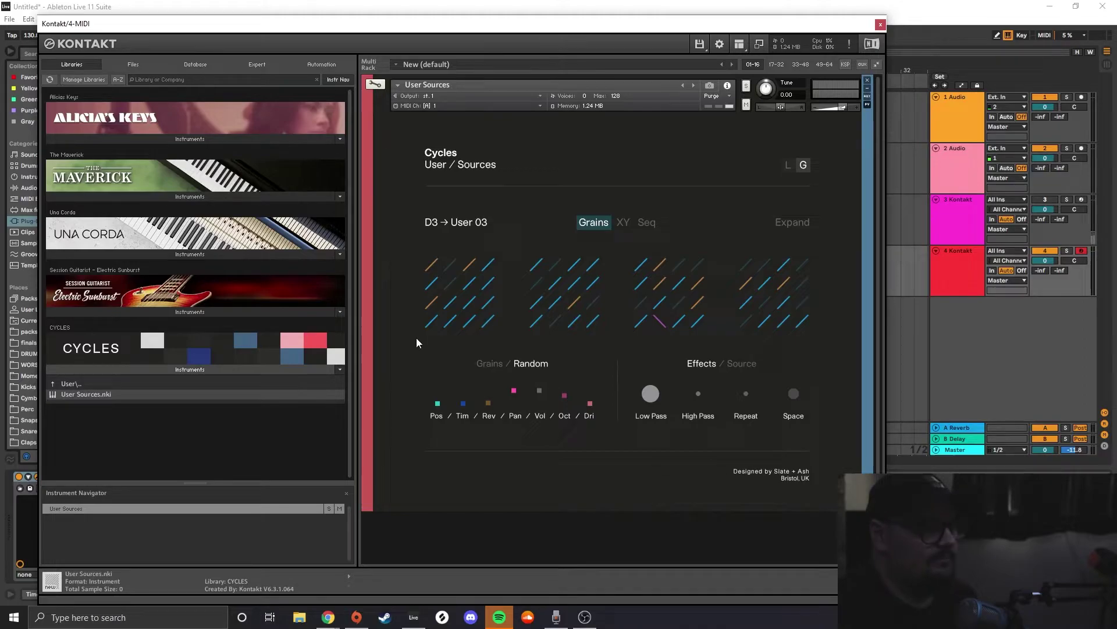
{"action": "left_click", "coordinate": [484, 400]}
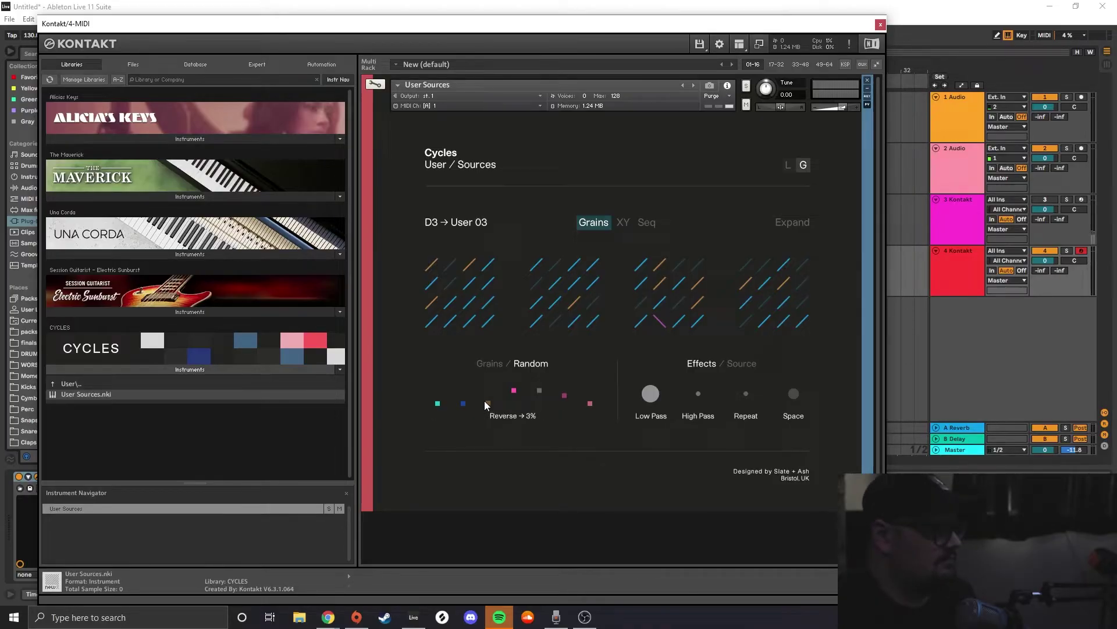
{"action": "left_click_drag", "start_coordinate": [488, 403], "coordinate": [508, 180]}
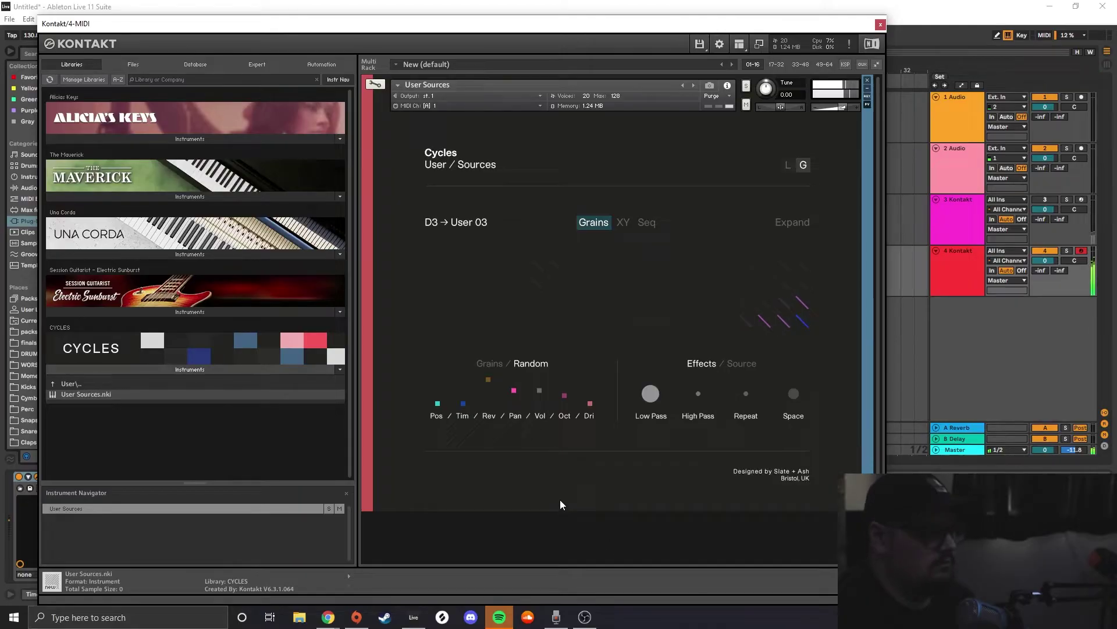
Set random reverse to 0%, octave randomness to its minimum, and random drift to 29%
{"action": "left_click", "coordinate": [488, 380]}
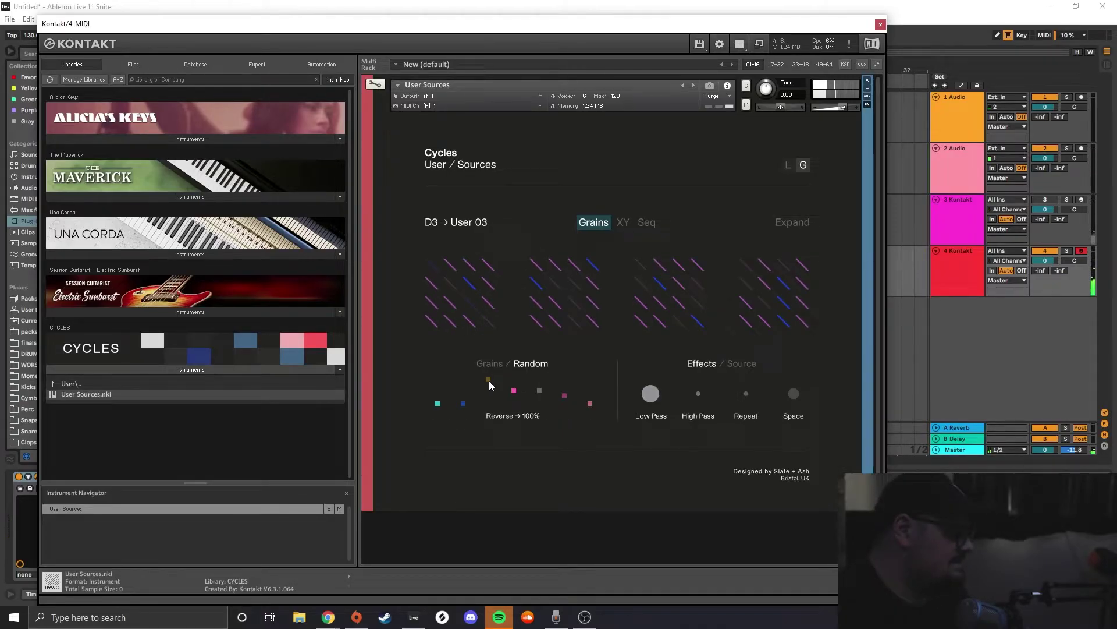
{"action": "left_click_drag", "start_coordinate": [489, 381], "coordinate": [518, 343]}
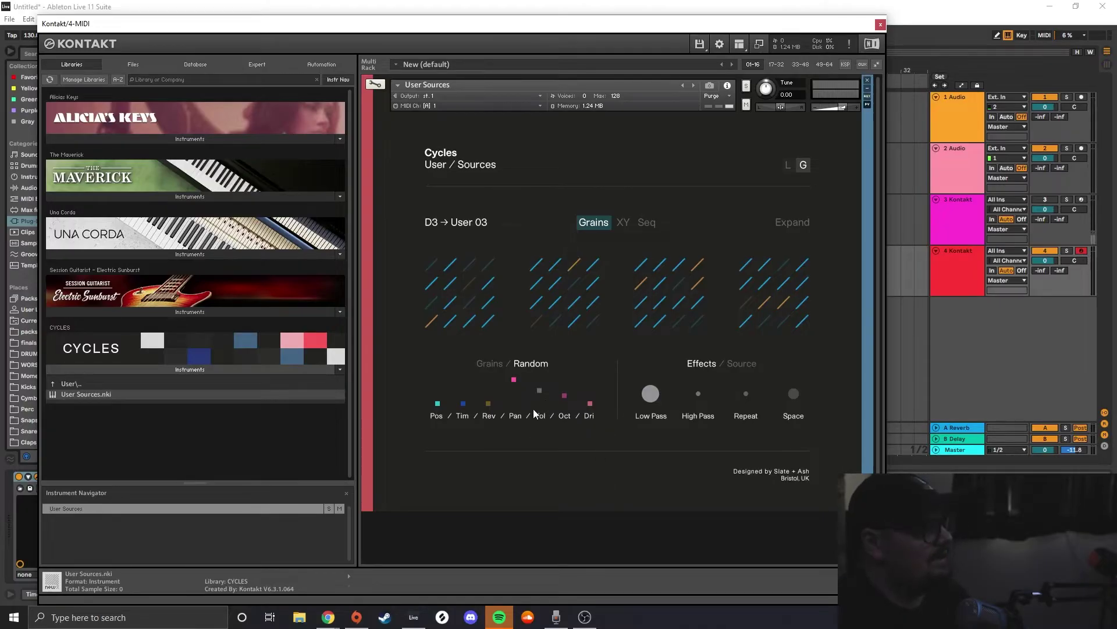
{"action": "mouse_move", "coordinate": [563, 400]}
{"action": "left_mouse_down"}
{"action": "mouse_move", "coordinate": [568, 420]}
{"action": "mouse_move", "coordinate": [562, 390]}
{"action": "left_mouse_up"}
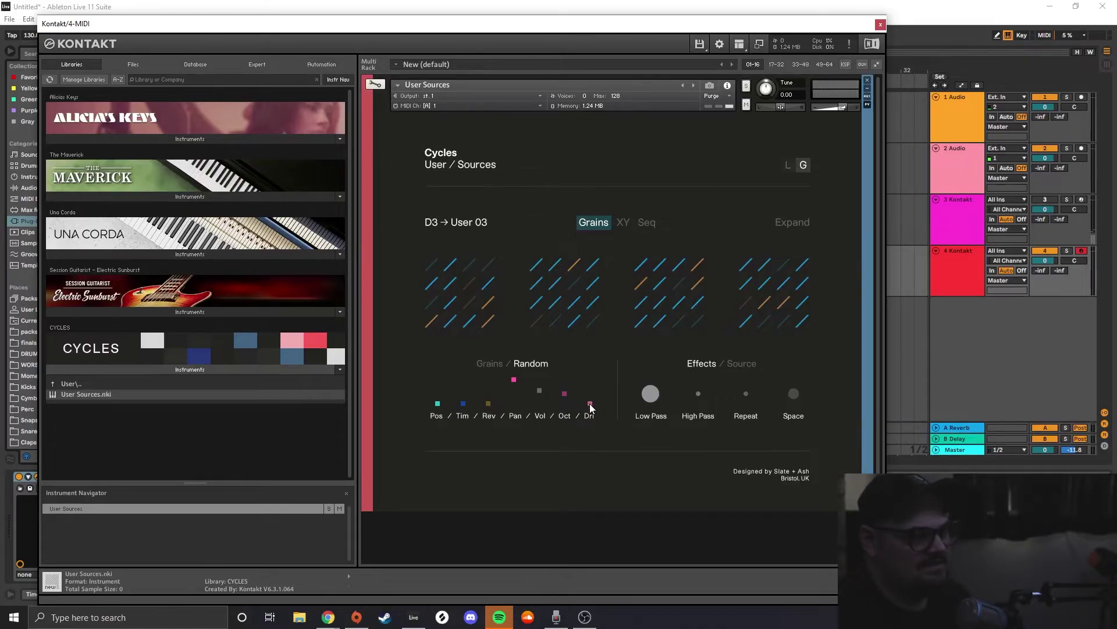
{"action": "mouse_move", "coordinate": [591, 408]}
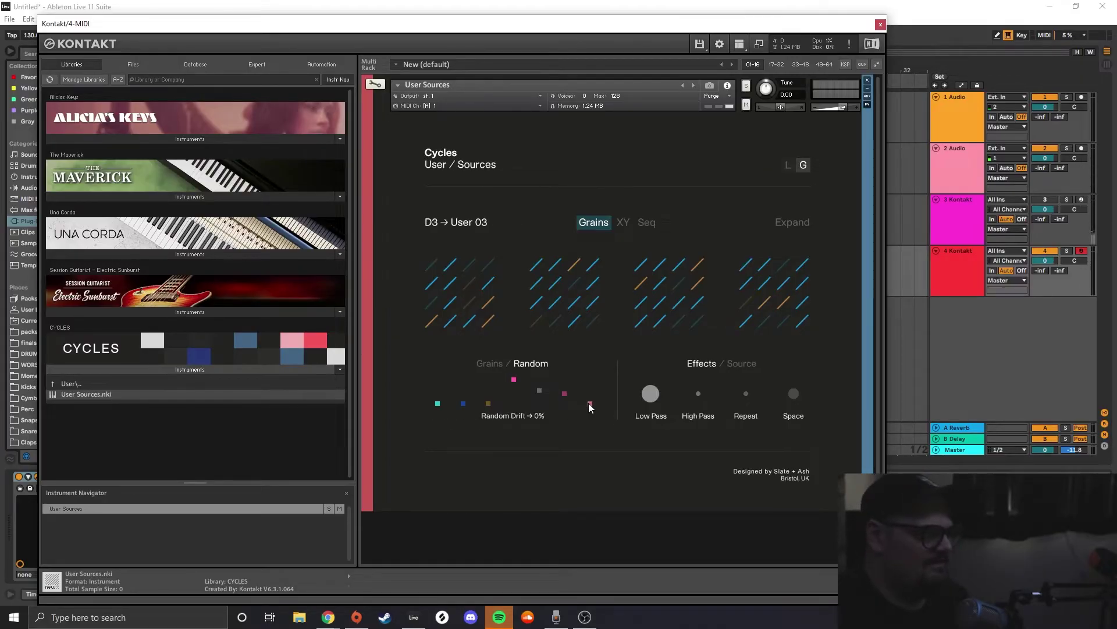
{"action": "left_click_drag", "start_coordinate": [589, 403], "coordinate": [639, 457]}
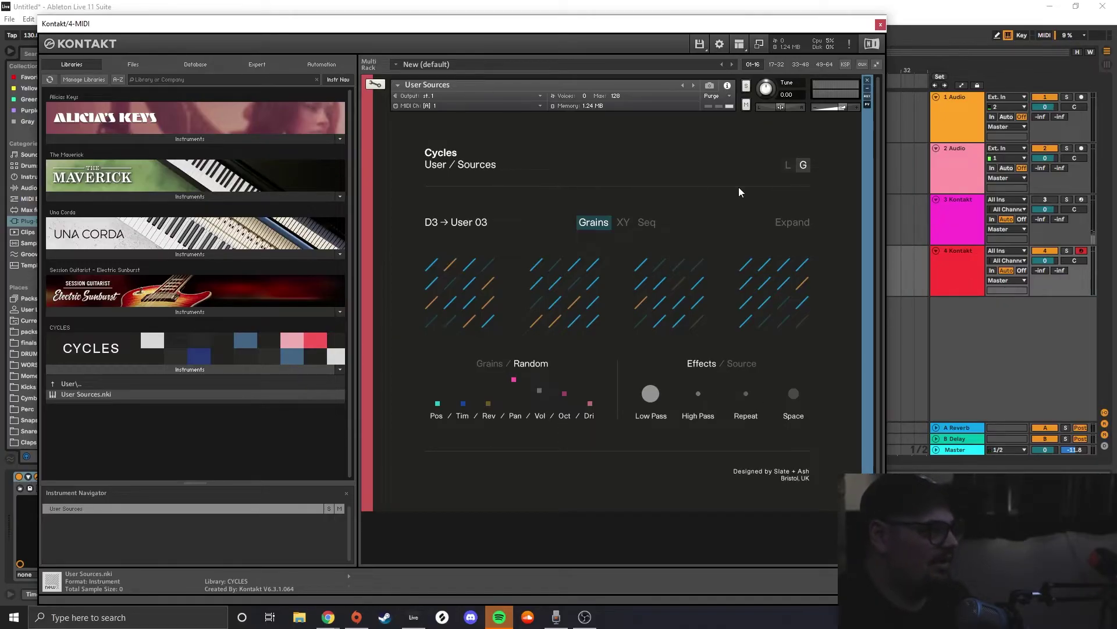
Try the XY pads view with the Grains pad selected, then return to the Grains page
{"action": "left_click", "coordinate": [624, 222]}
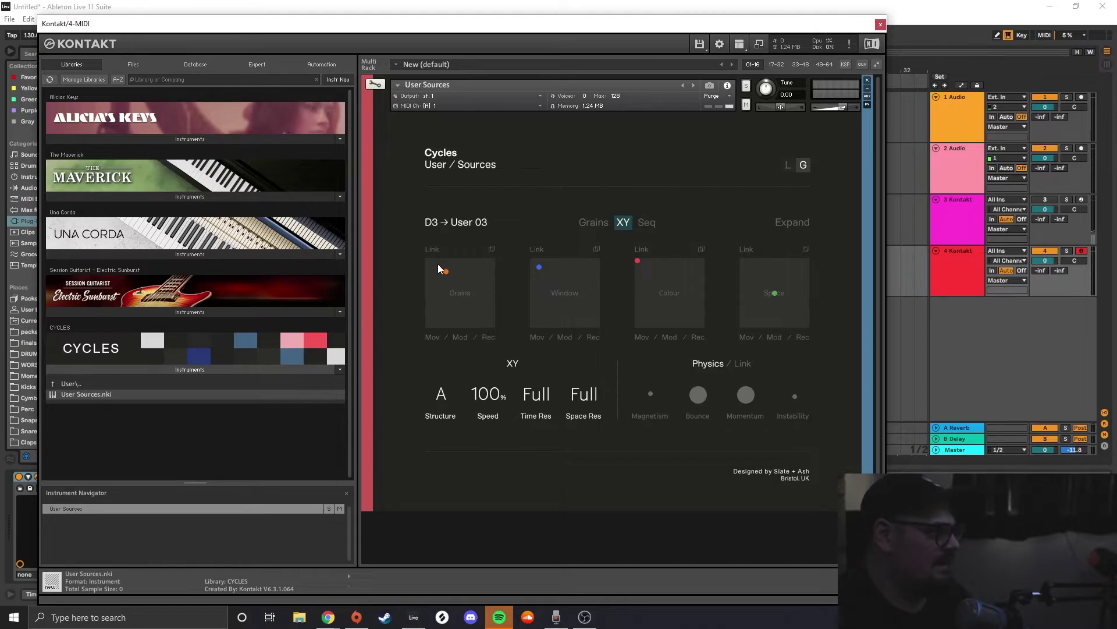
{"action": "left_click", "coordinate": [433, 248]}
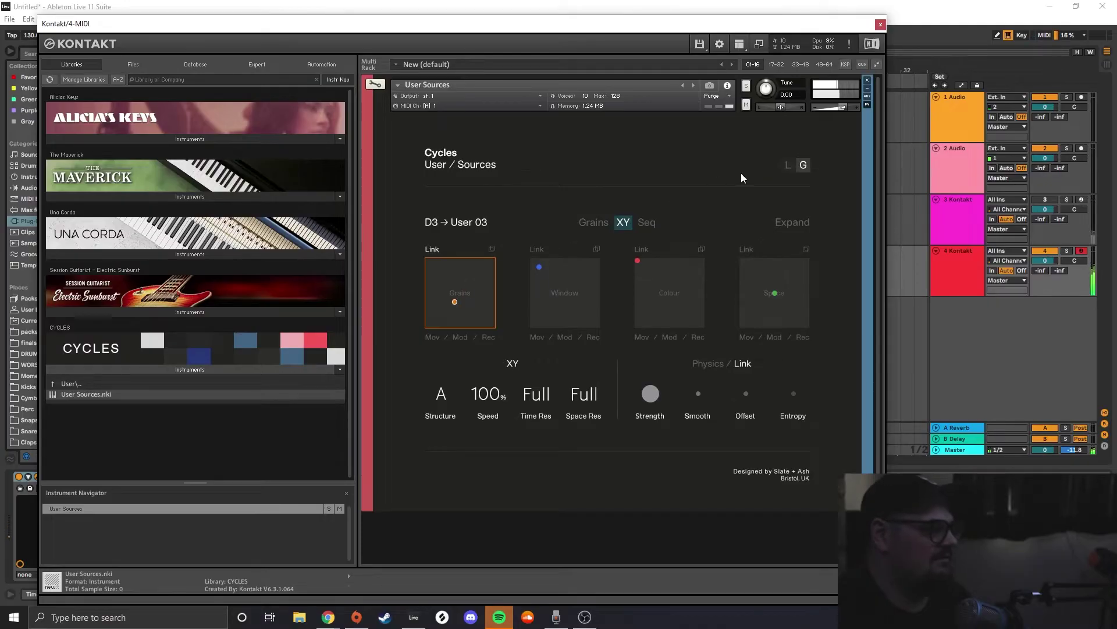
{"action": "left_click", "coordinate": [798, 225]}
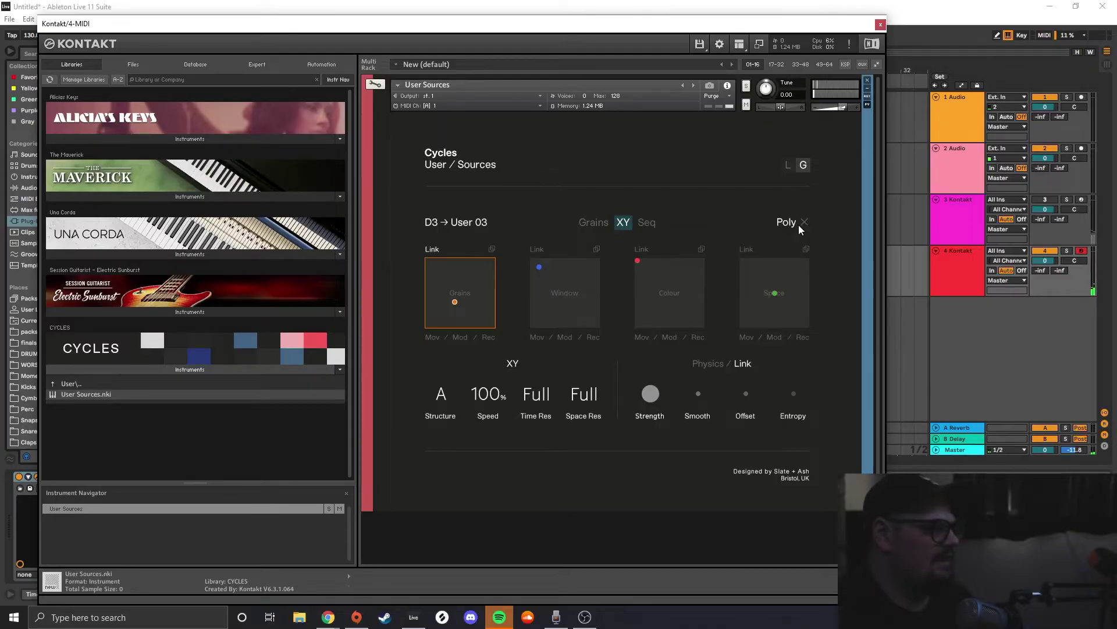
{"action": "left_click", "coordinate": [599, 226]}
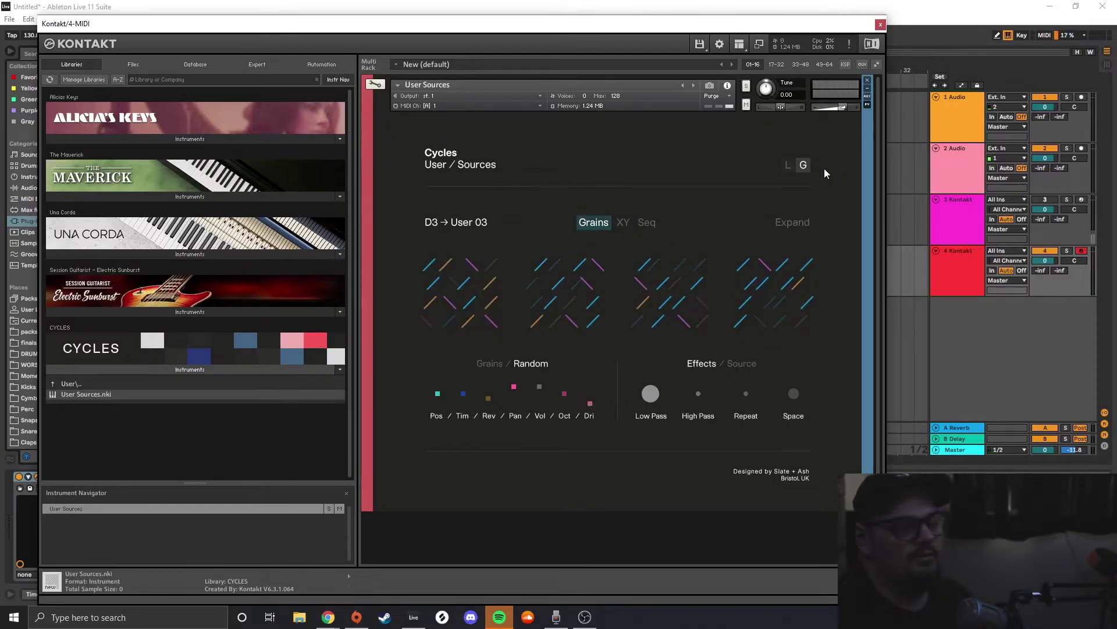
Load the Lissajous grain state from the Basic presets
{"action": "left_click", "coordinate": [803, 166]}
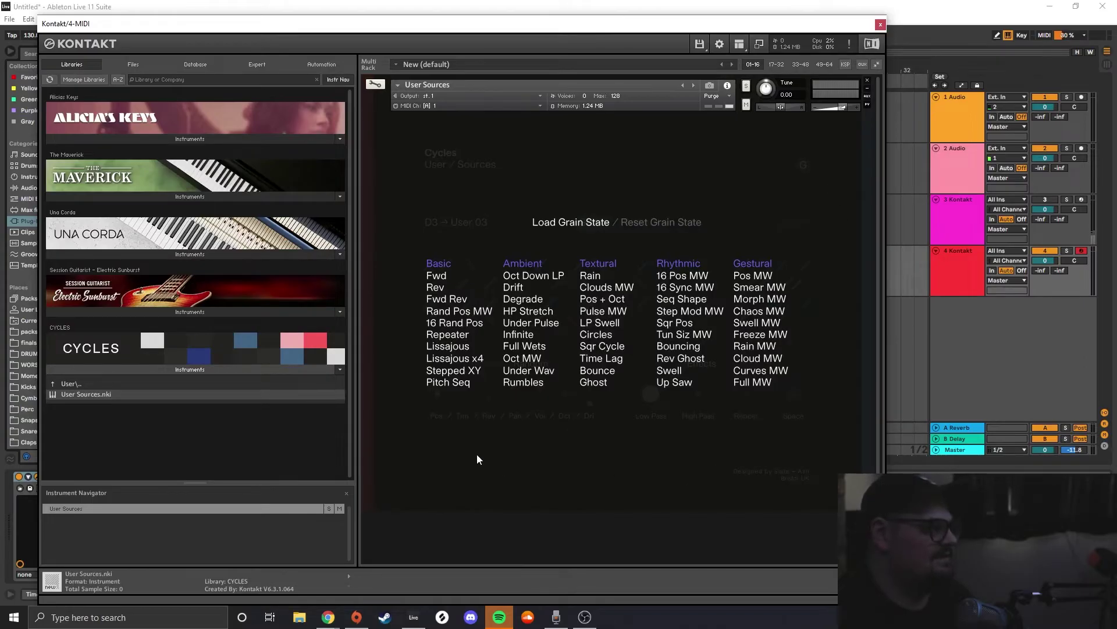
{"action": "left_click", "coordinate": [435, 346]}
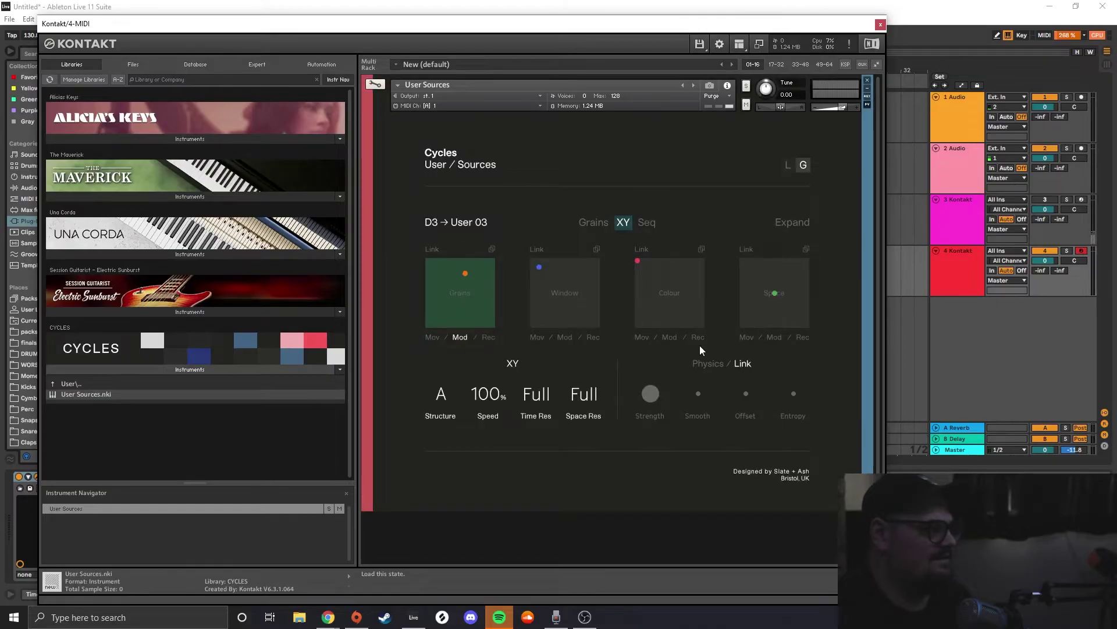
Link the Space XY pad to physics and leave its point in the bottom-left corner
{"action": "left_click", "coordinate": [783, 252]}
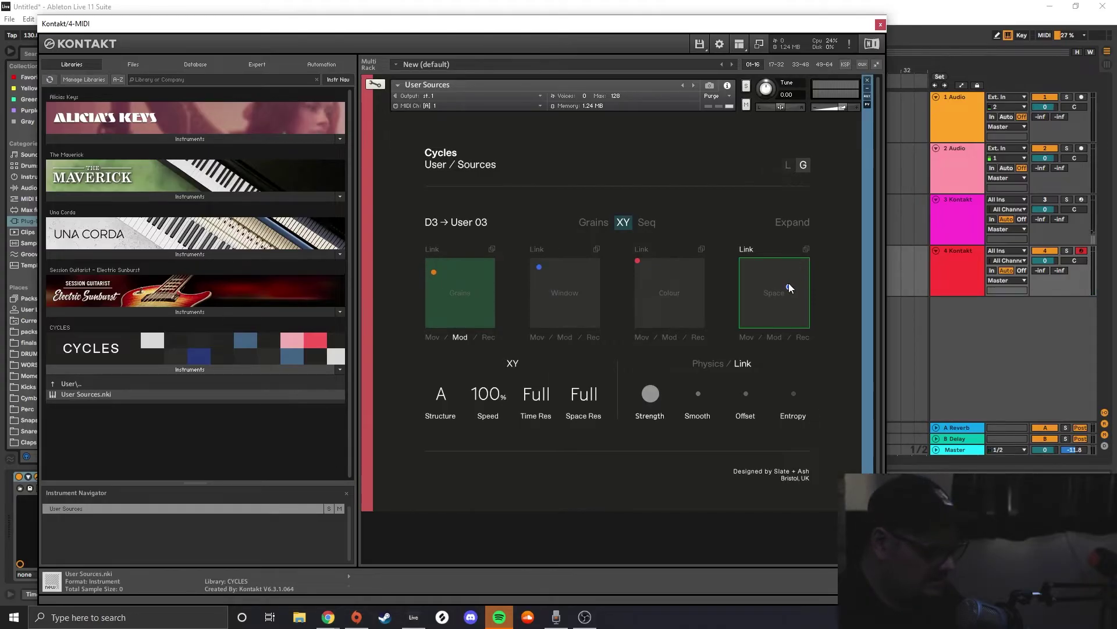
{"action": "left_click_drag", "start_coordinate": [789, 288], "coordinate": [689, 340]}
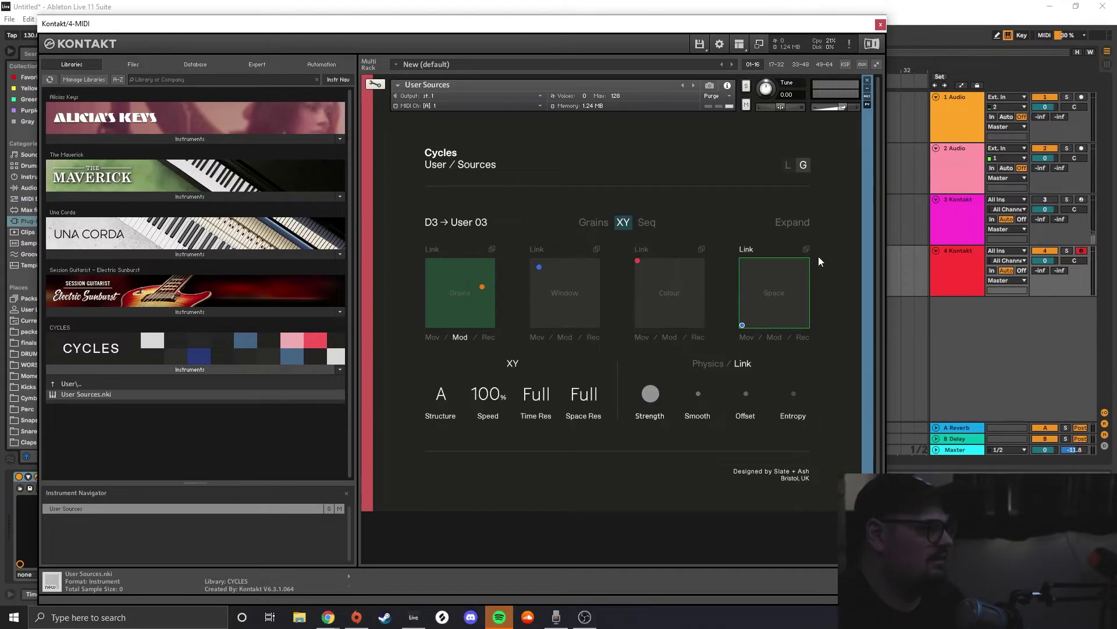
{"action": "left_click", "coordinate": [748, 250]}
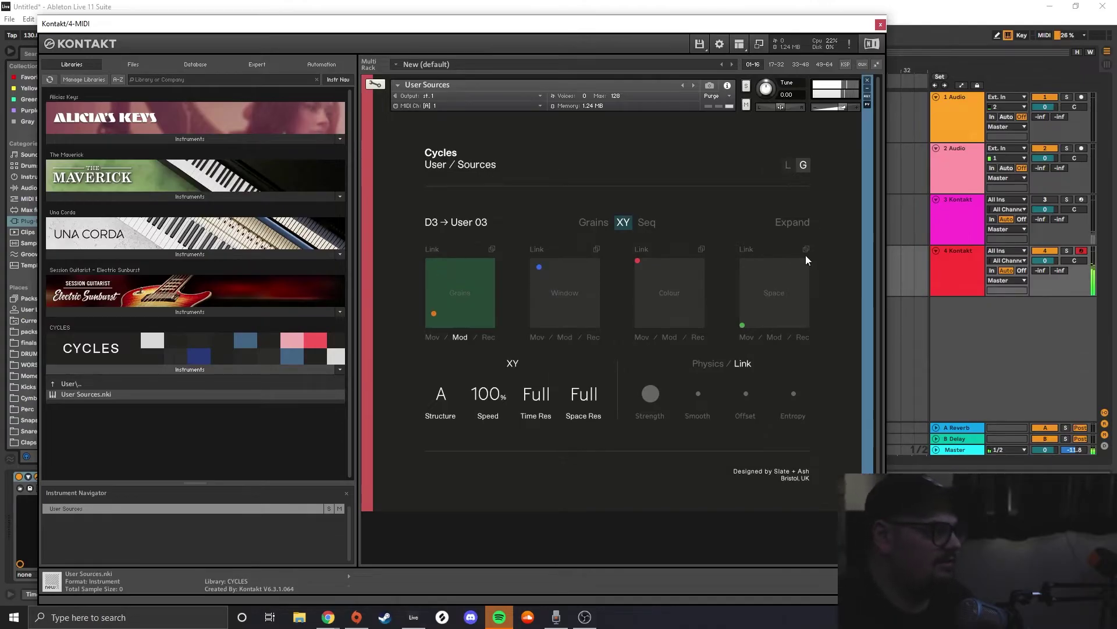
{"action": "left_click", "coordinate": [749, 250]}
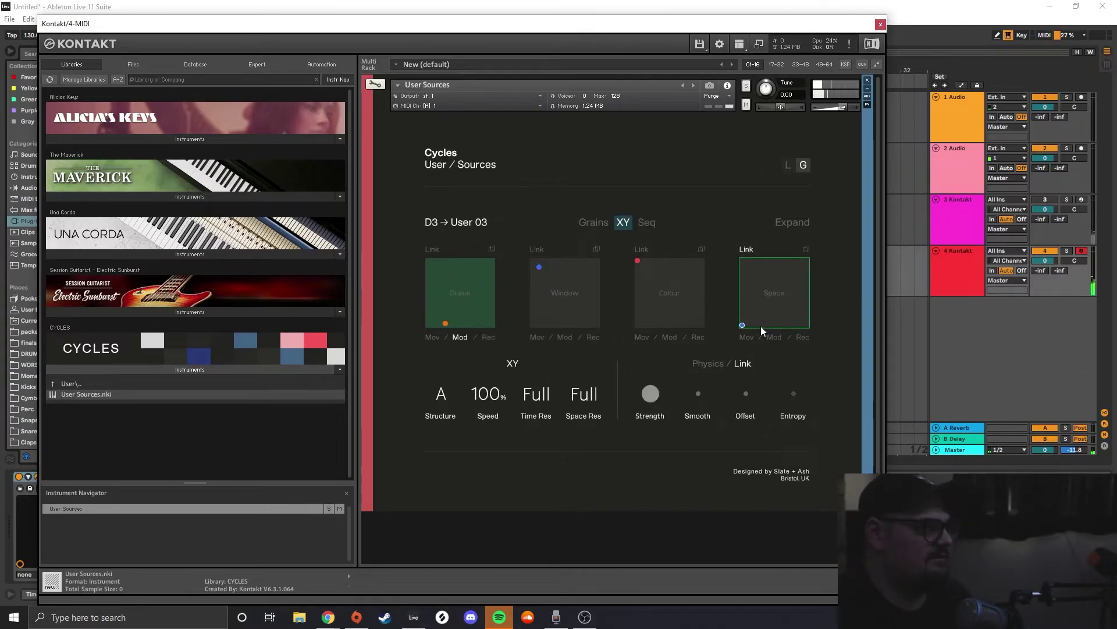
{"action": "left_click_drag", "start_coordinate": [745, 324], "coordinate": [823, 250]}
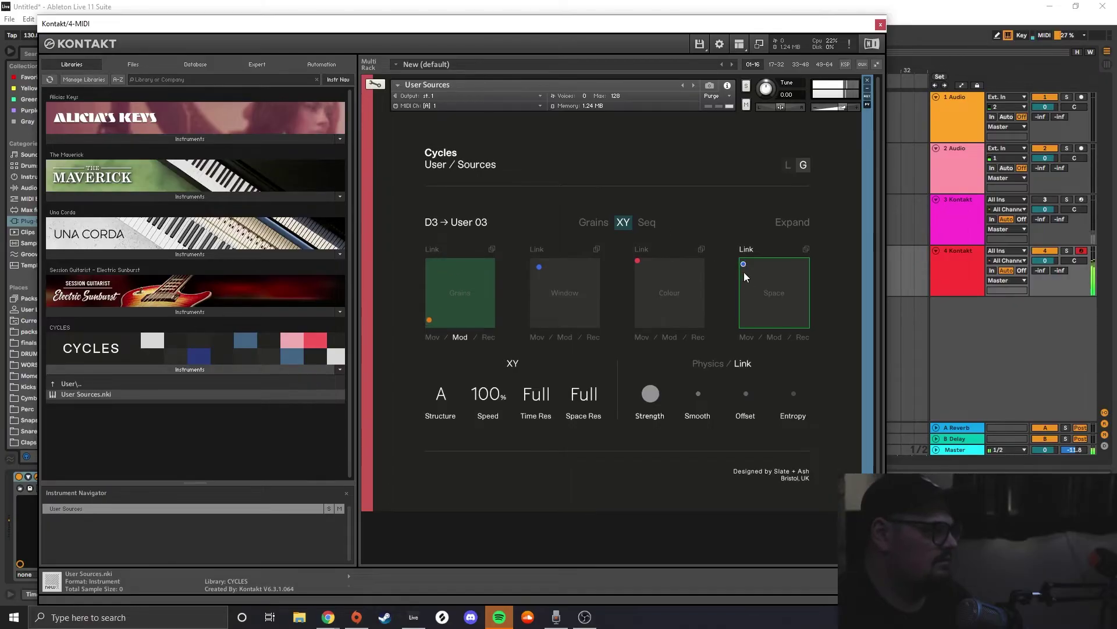
{"action": "left_click_drag", "start_coordinate": [744, 272], "coordinate": [773, 295]}
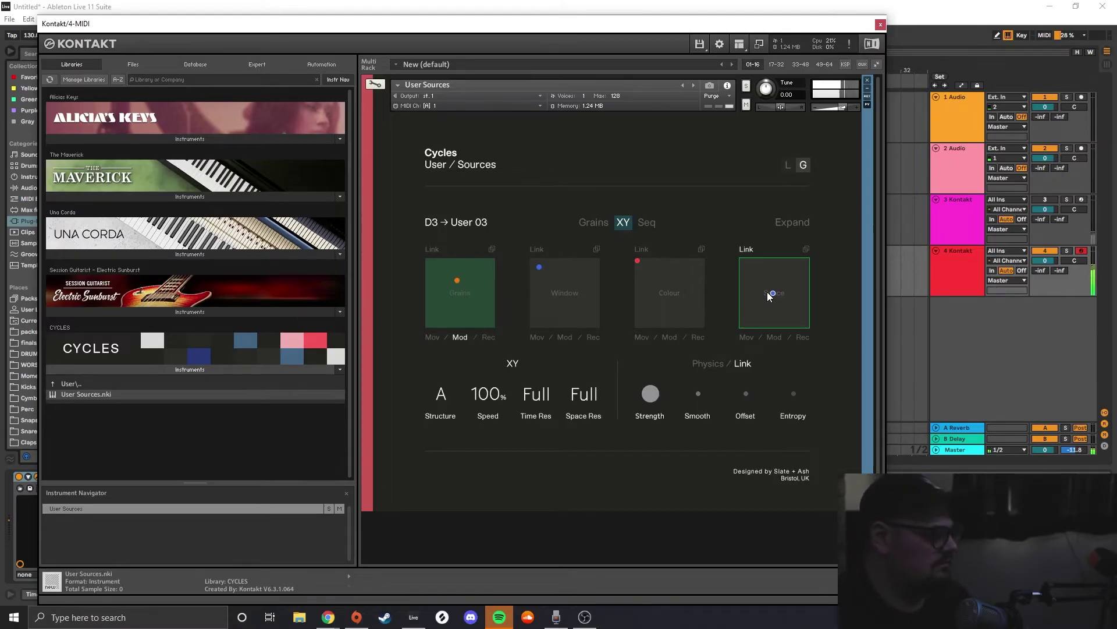
{"action": "left_click_drag", "start_coordinate": [768, 292], "coordinate": [698, 347]}
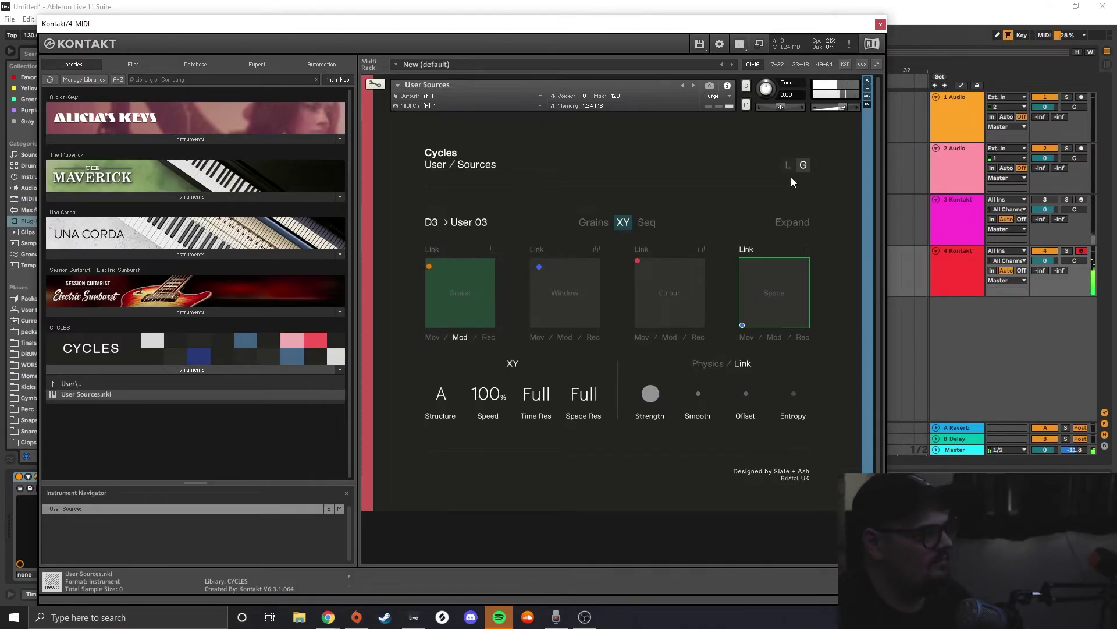
Load the HP Stretch grain state into Cycles
{"action": "left_click", "coordinate": [647, 223]}
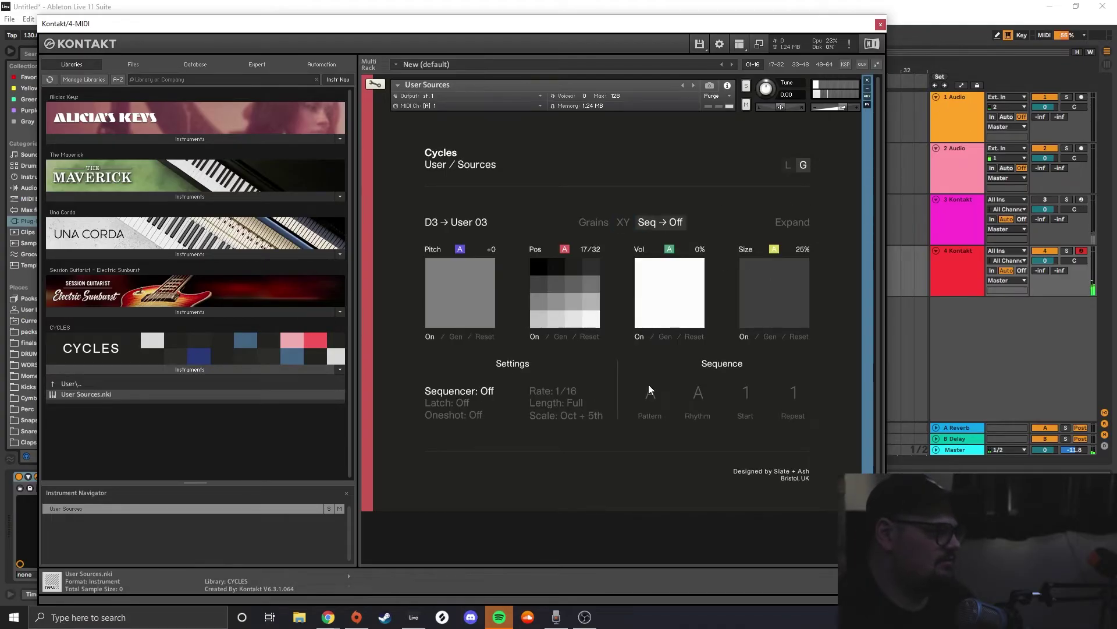
{"action": "left_click", "coordinate": [803, 165]}
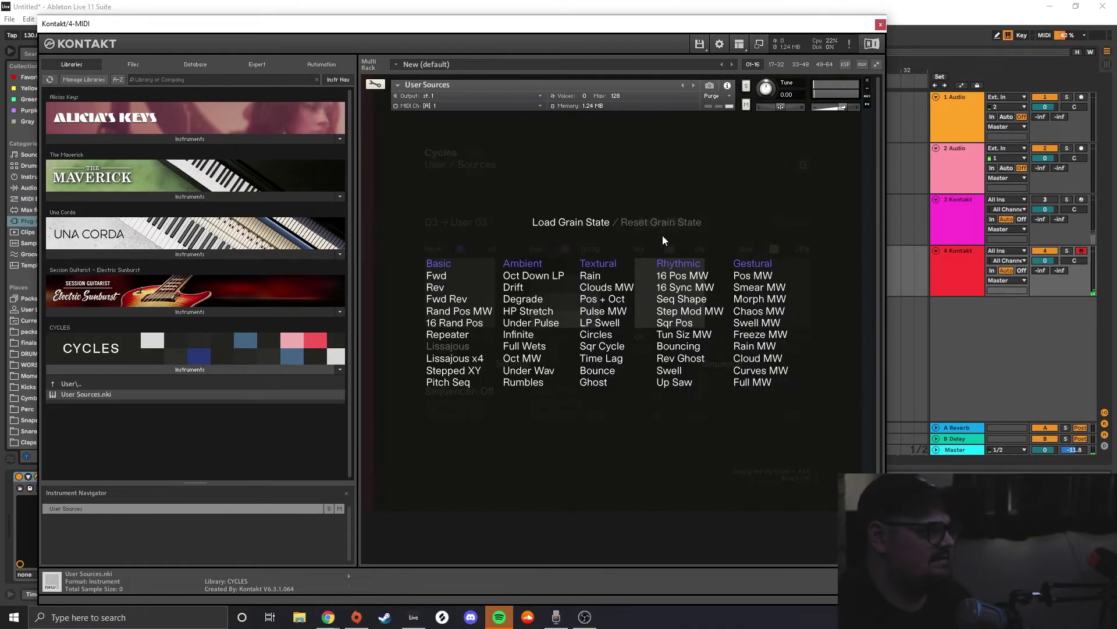
{"action": "left_click", "coordinate": [522, 305]}
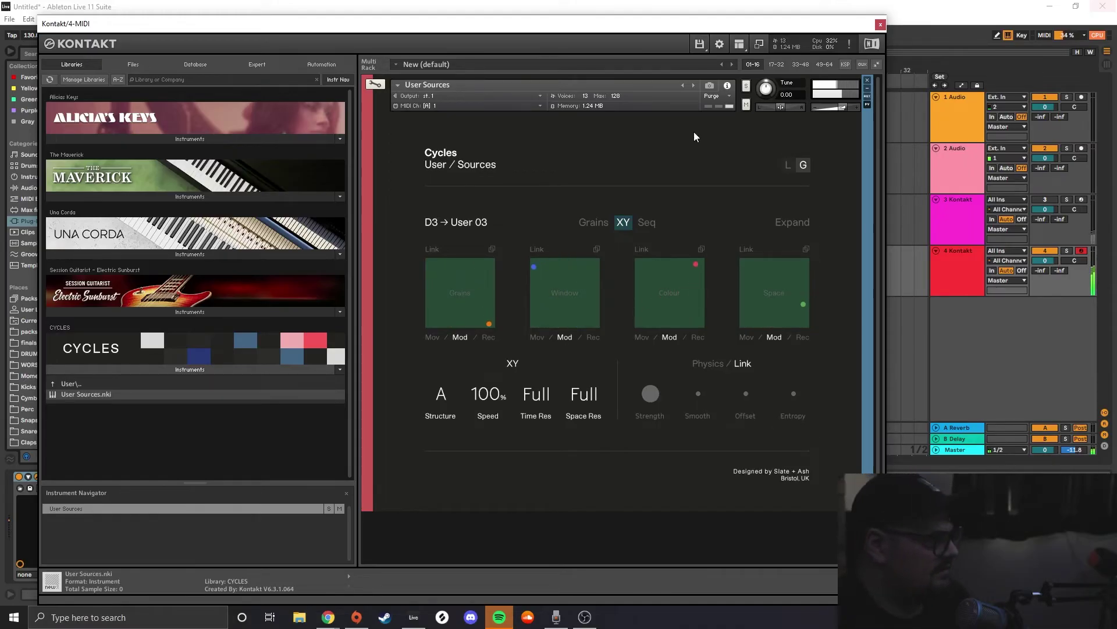
Open the low-pass filter fully to 20kHz on the Grains page
{"action": "left_click", "coordinate": [589, 221]}
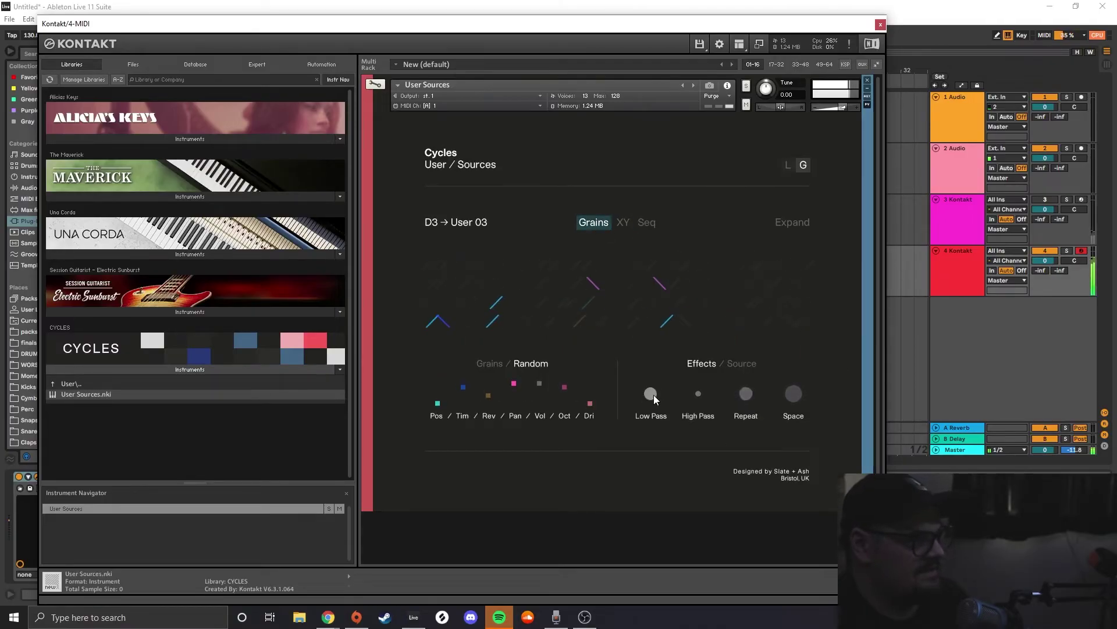
{"action": "left_click_drag", "start_coordinate": [654, 395], "coordinate": [643, 245]}
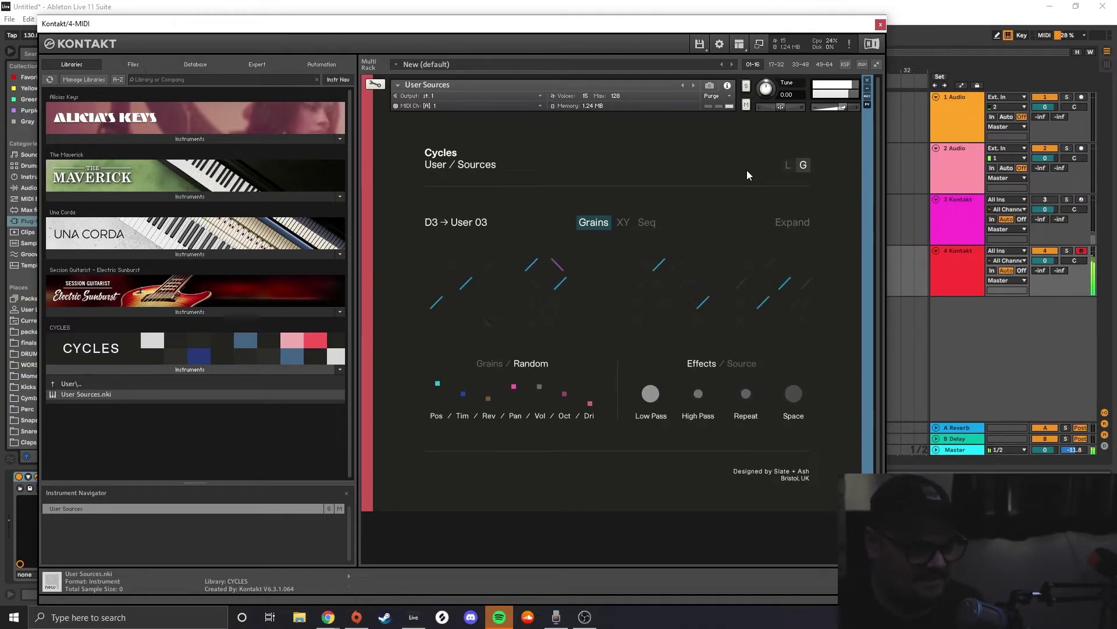
{"action": "left_click", "coordinate": [789, 165]}
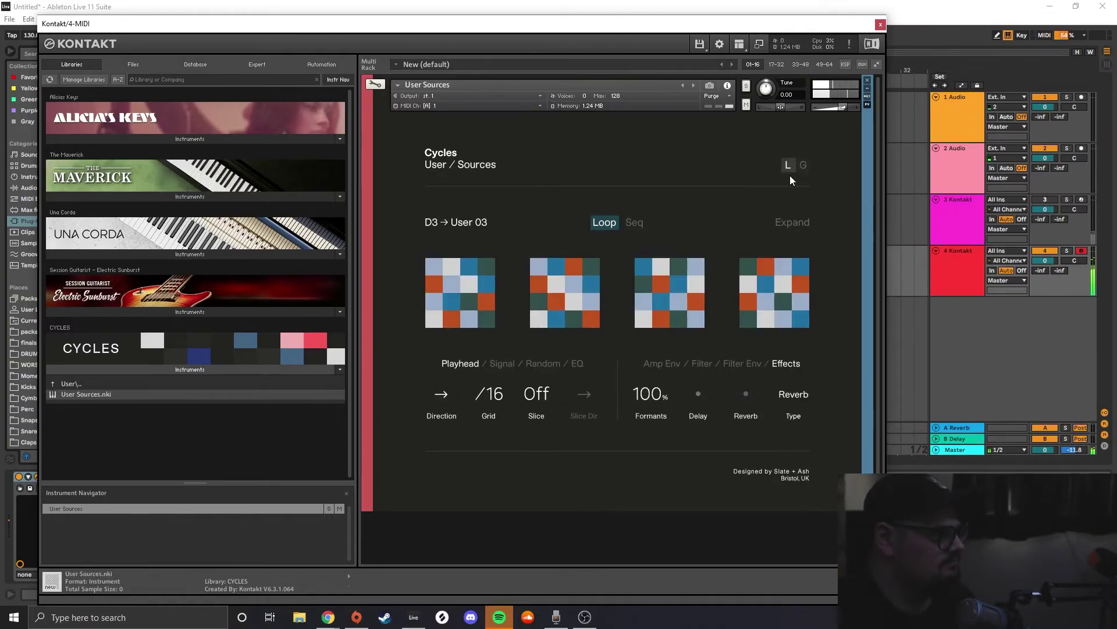
{"action": "left_click", "coordinate": [789, 165]}
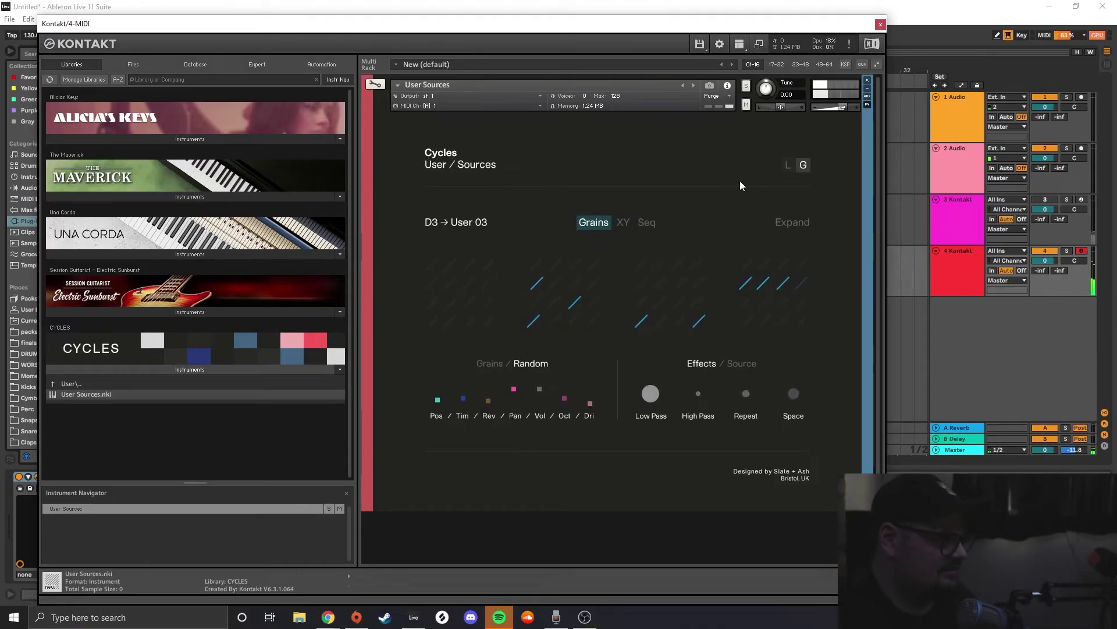
Load 16 Sync MW, set Random Octaves to 38%, and raise grain size to 76%
{"action": "left_click", "coordinate": [804, 165]}
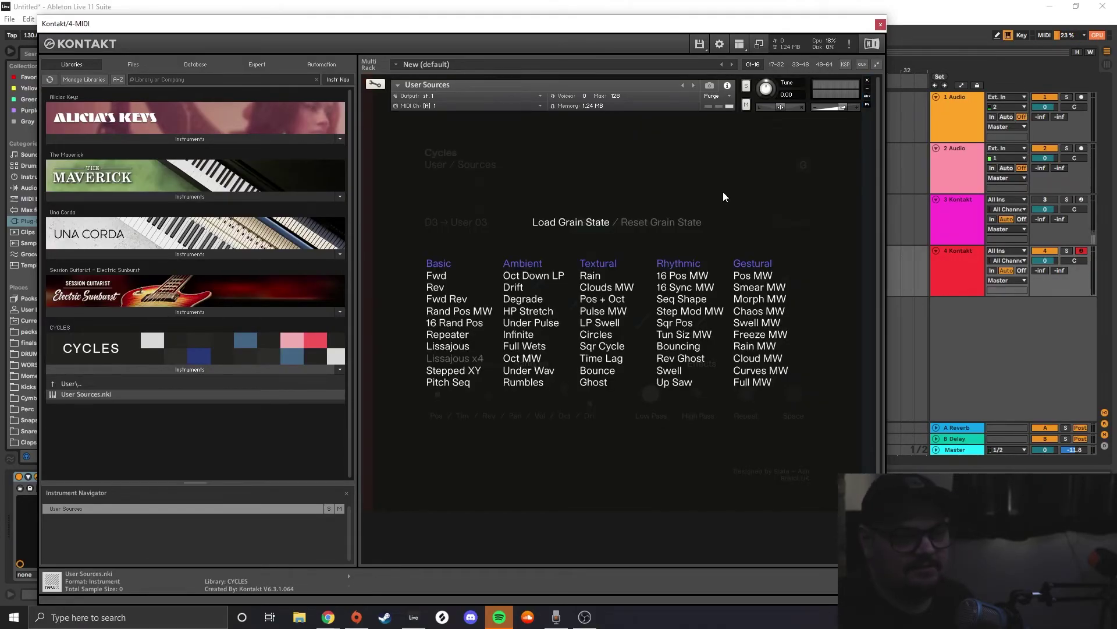
{"action": "left_click", "coordinate": [692, 291]}
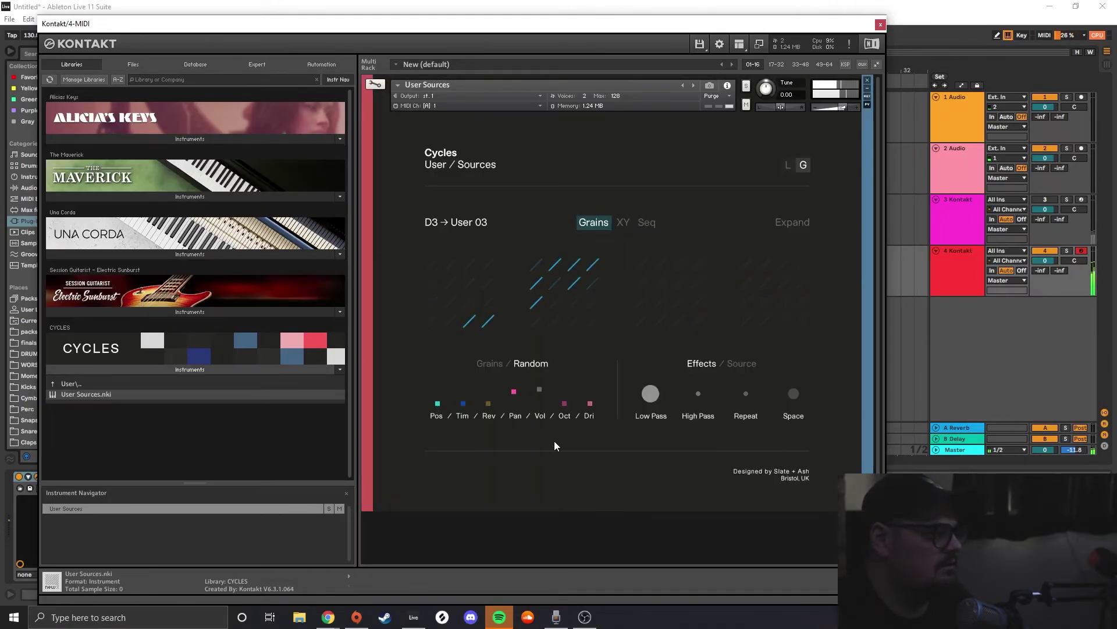
{"action": "left_click_drag", "start_coordinate": [565, 402], "coordinate": [568, 386]}
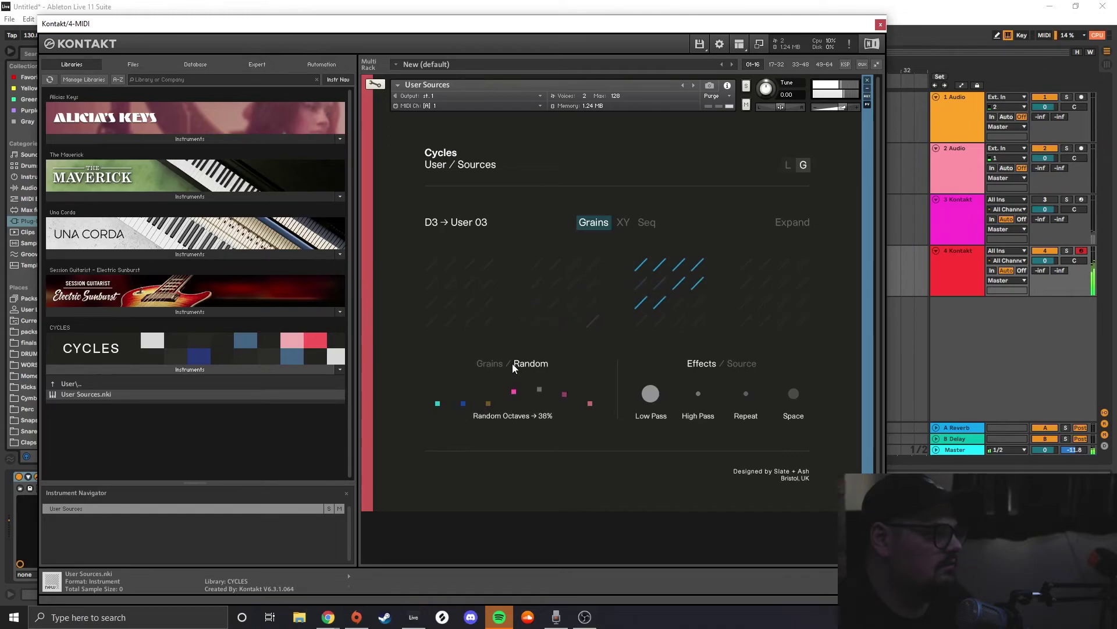
{"action": "left_click", "coordinate": [493, 363]}
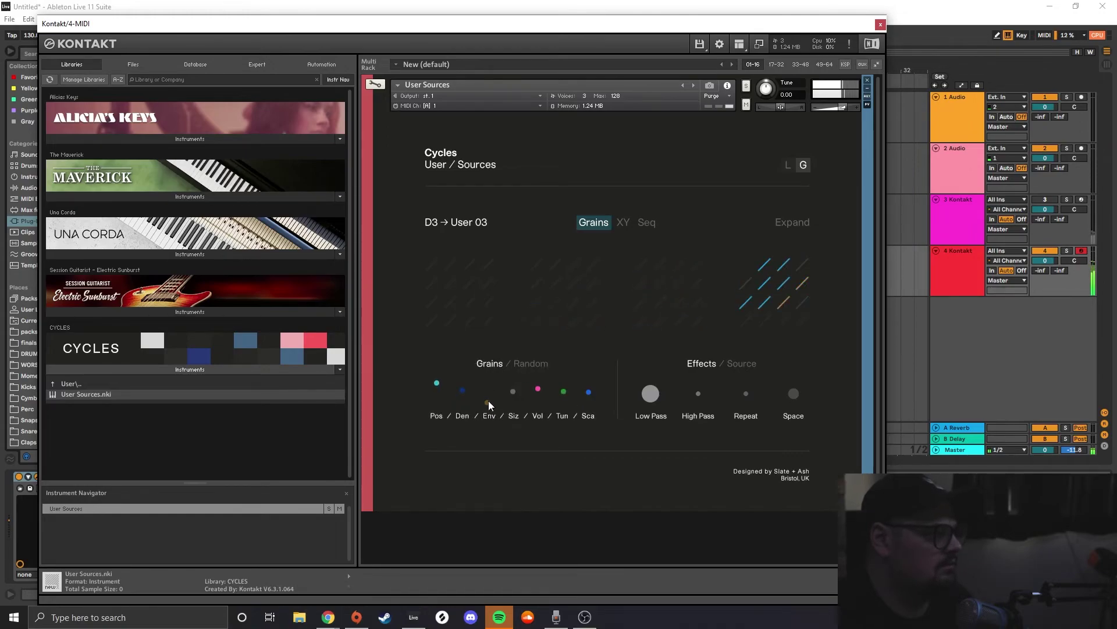
{"action": "left_click_drag", "start_coordinate": [488, 398], "coordinate": [517, 375]}
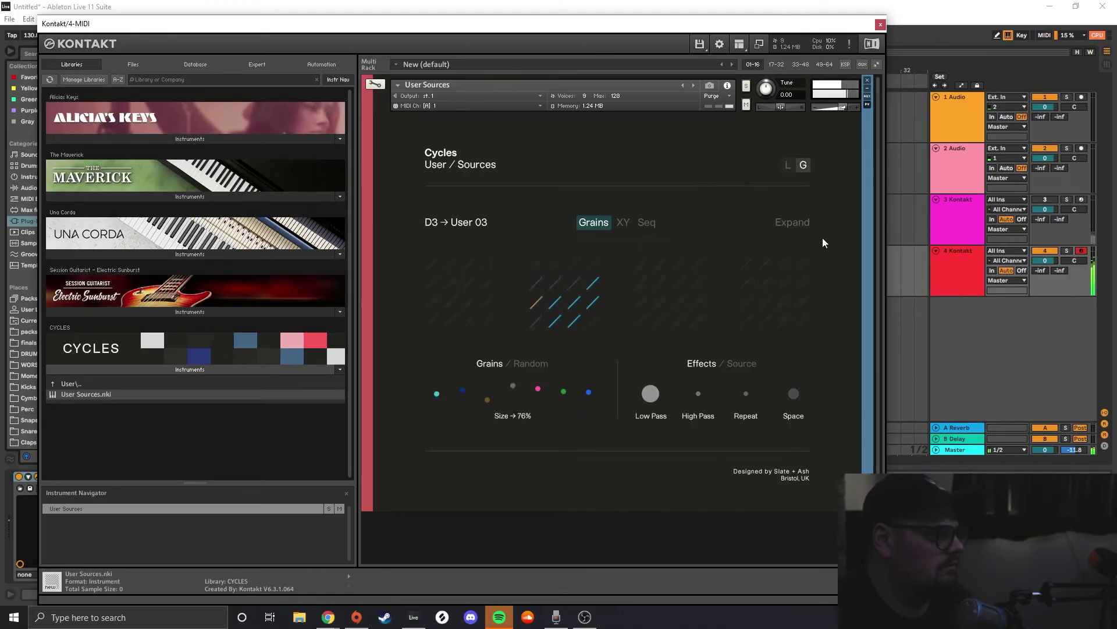